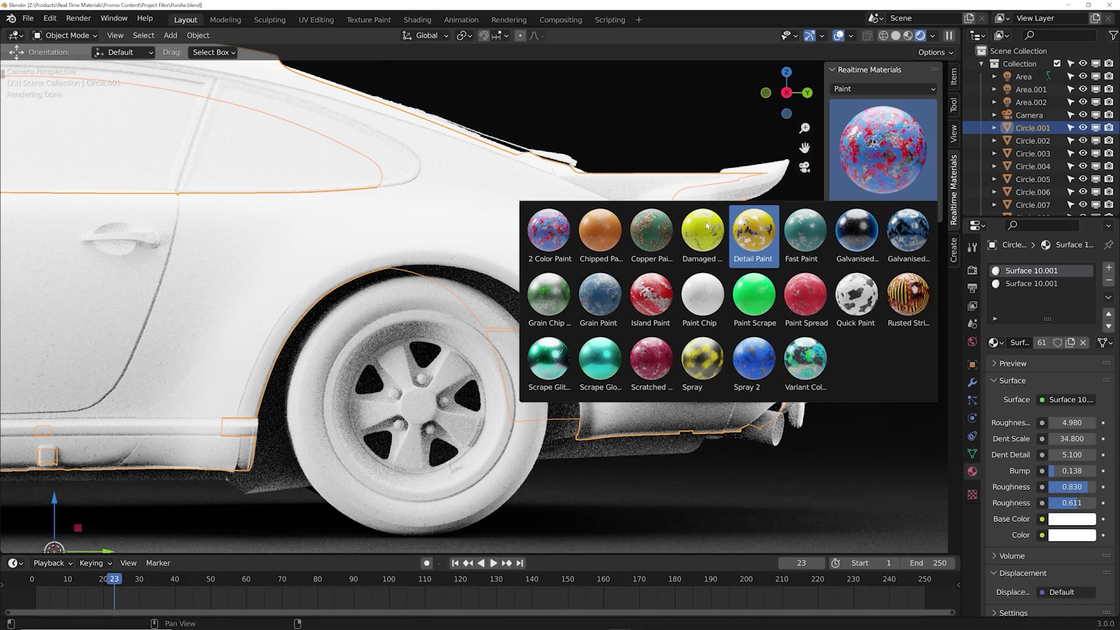
Add the Chipped Paint material from the Paint category to the selected car body
{"action": "left_click", "coordinate": [600, 232]}
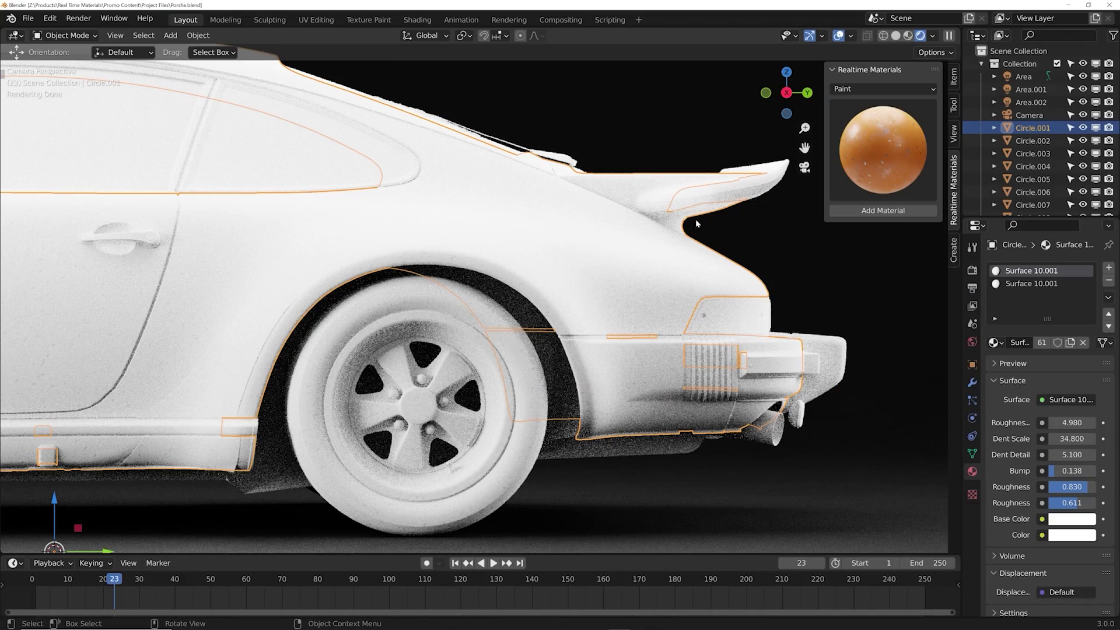
{"action": "left_click", "coordinate": [853, 212]}
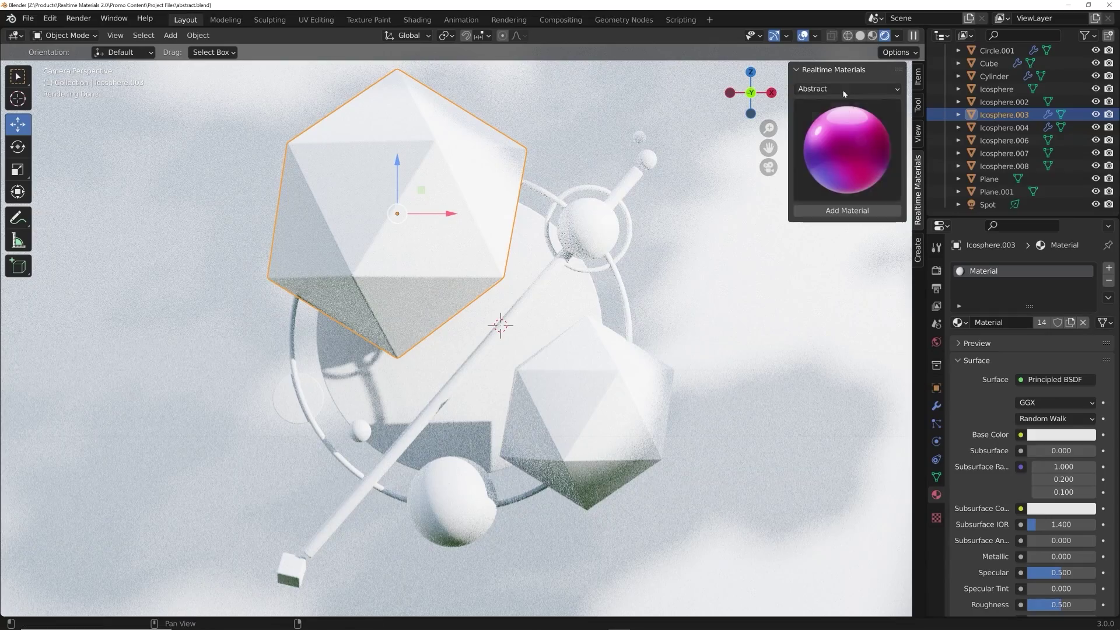
Add an abstract material to the large icosphere and choose the Blob material for the white Icosphere.002 sphere
{"action": "left_click", "coordinate": [845, 208]}
{"action": "left_click", "coordinate": [840, 170]}
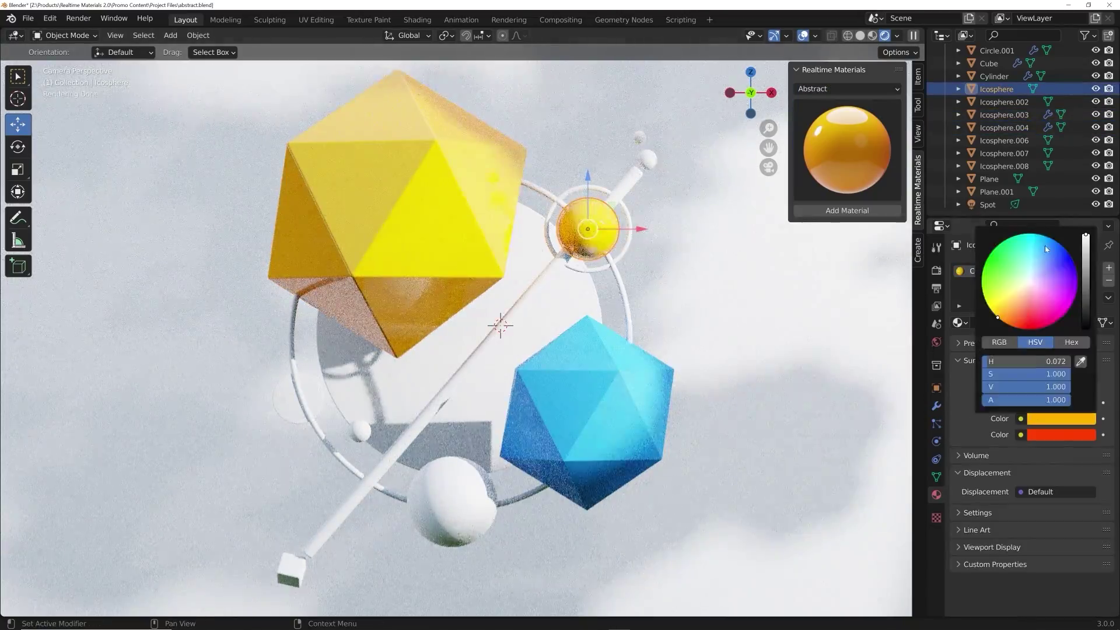
{"action": "left_click", "coordinate": [865, 136]}
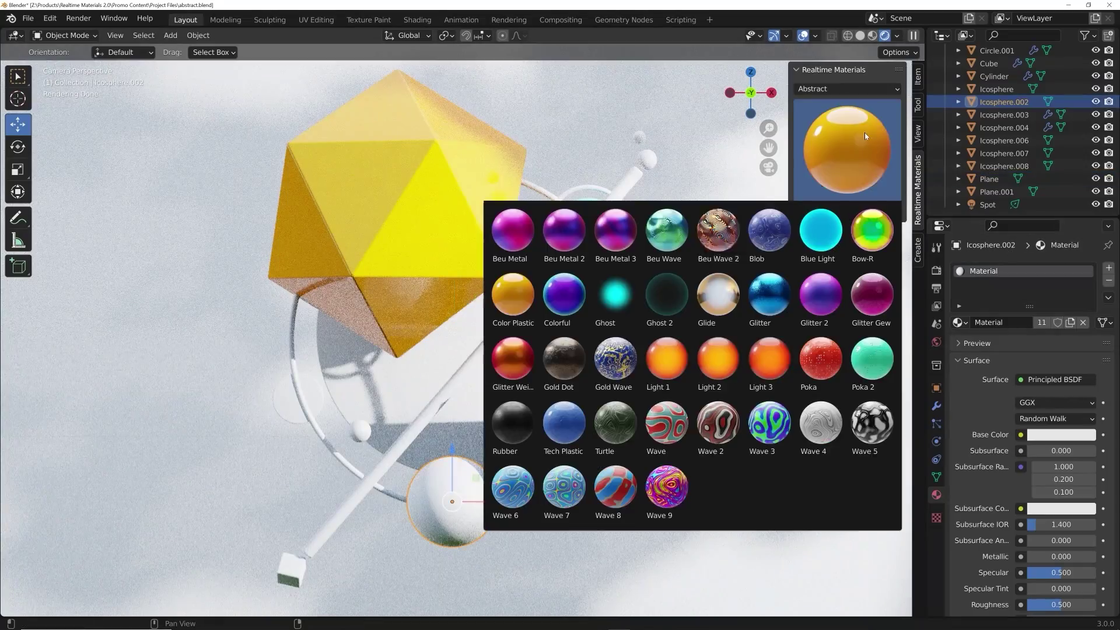
{"action": "left_click", "coordinate": [769, 231]}
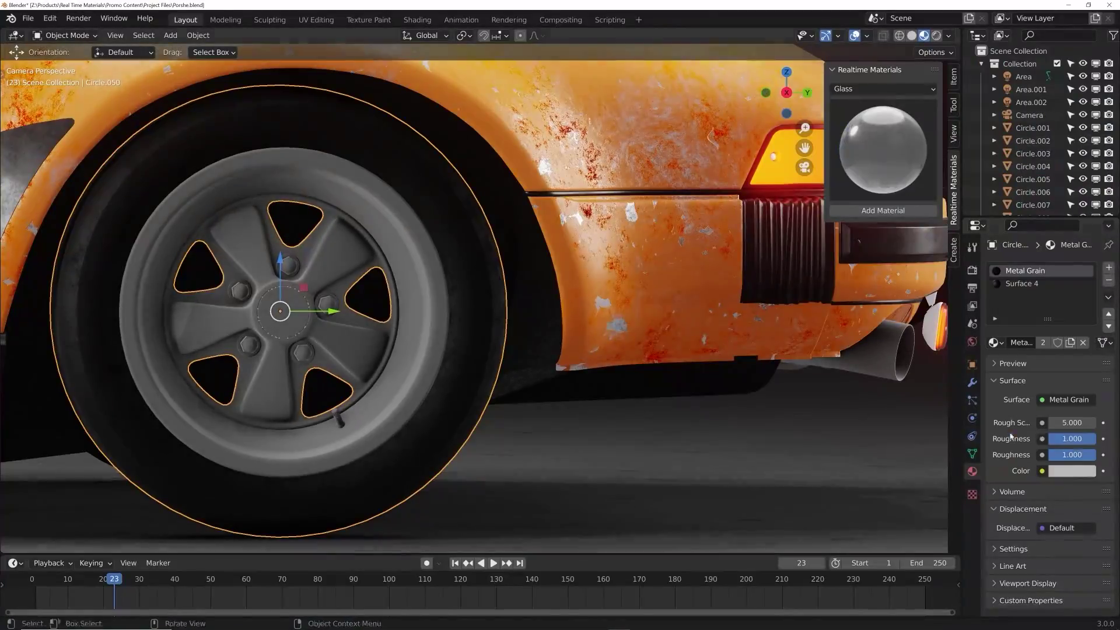
Adjust the second roughness value of the wheel's Metal Grain material
{"action": "left_click_drag", "start_coordinate": [1084, 455], "coordinate": [1082, 455]}
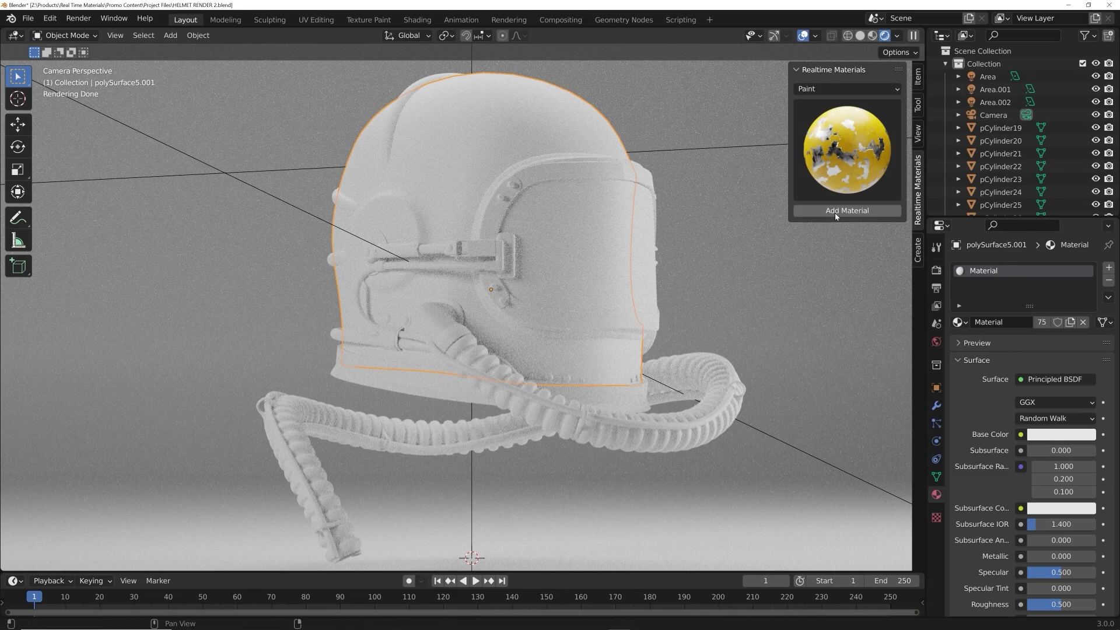
Add the Detail Paint material to the helmet shell and recolour both paint colours to orange with hue 0.023
{"action": "left_click", "coordinate": [835, 213]}
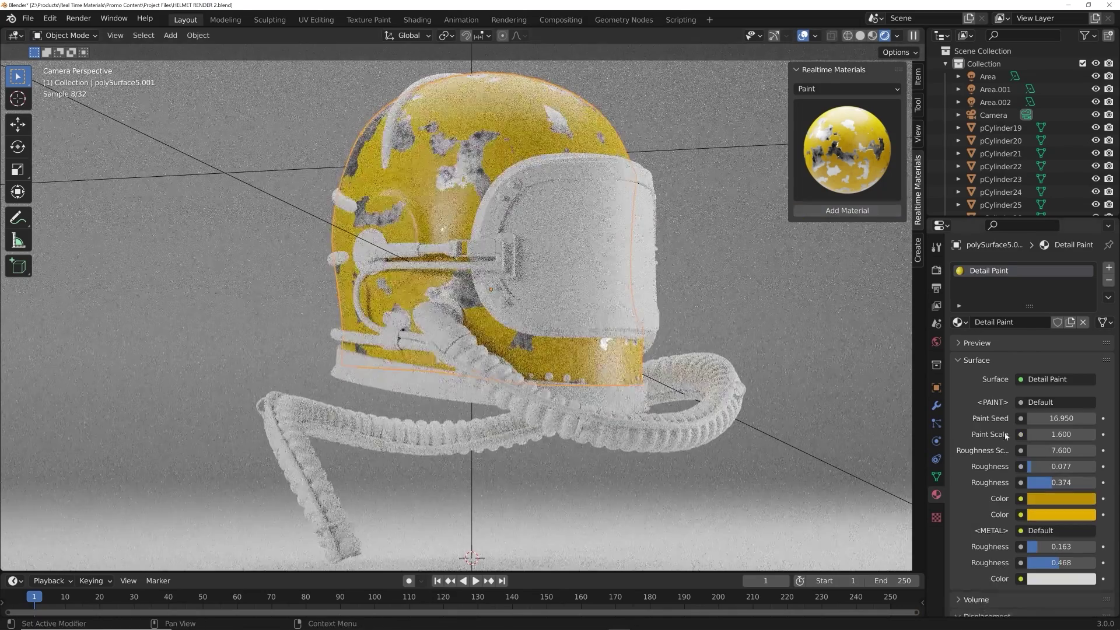
{"action": "left_click", "coordinate": [1045, 498]}
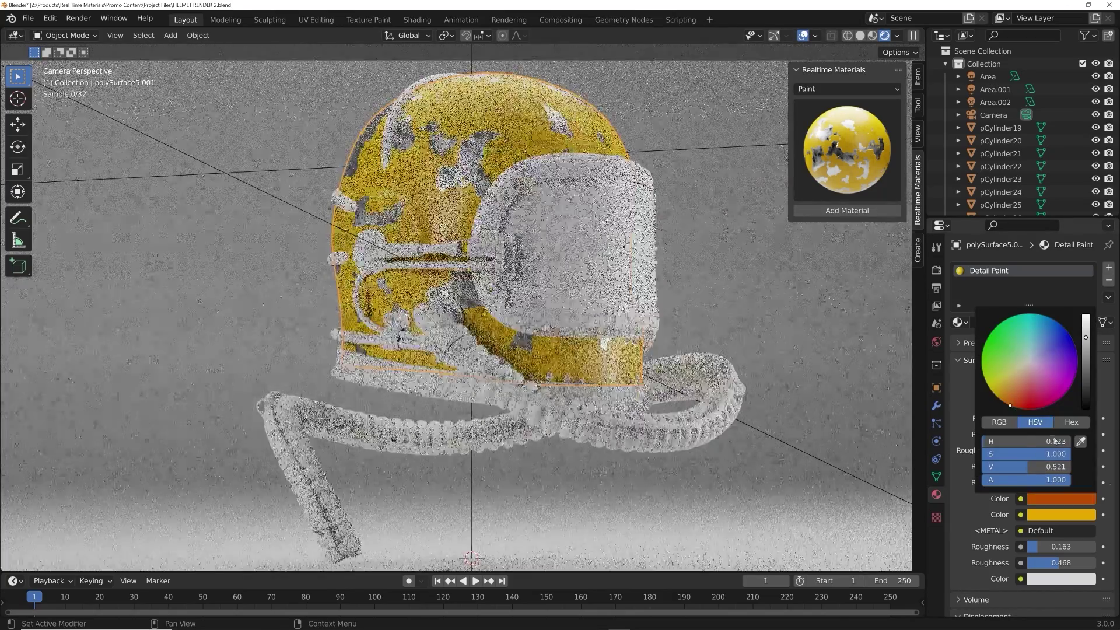
{"action": "left_click", "coordinate": [1045, 515]}
{"action": "left_click", "coordinate": [1015, 420]}
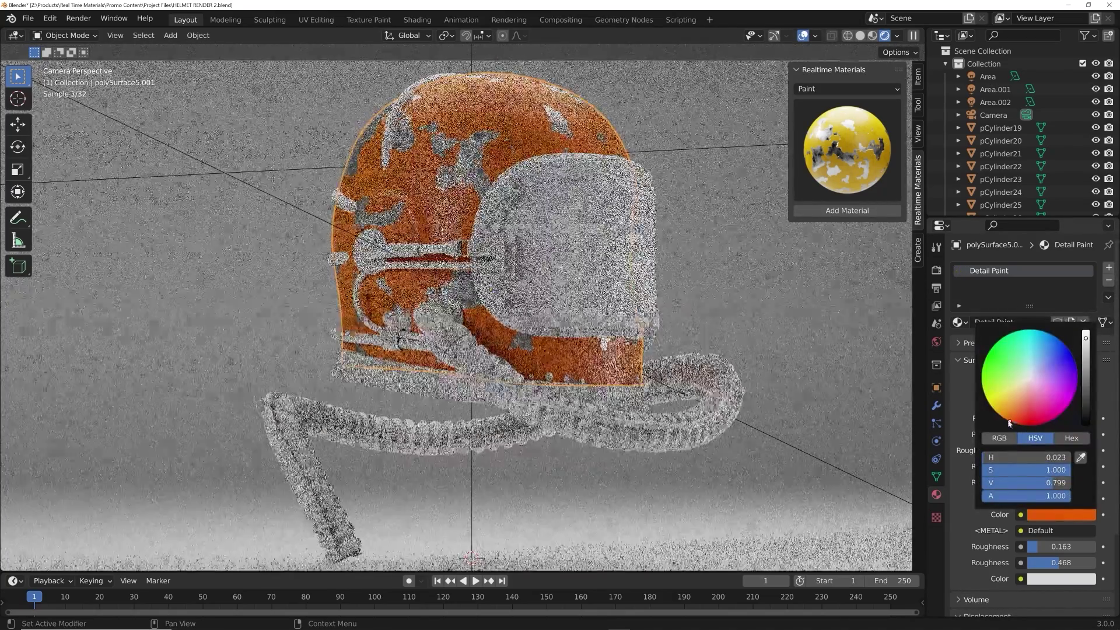
Add a material from the Glass category to the helmet's visor
{"action": "left_click", "coordinate": [578, 239]}
{"action": "left_click", "coordinate": [822, 88]}
{"action": "left_click", "coordinate": [808, 131]}
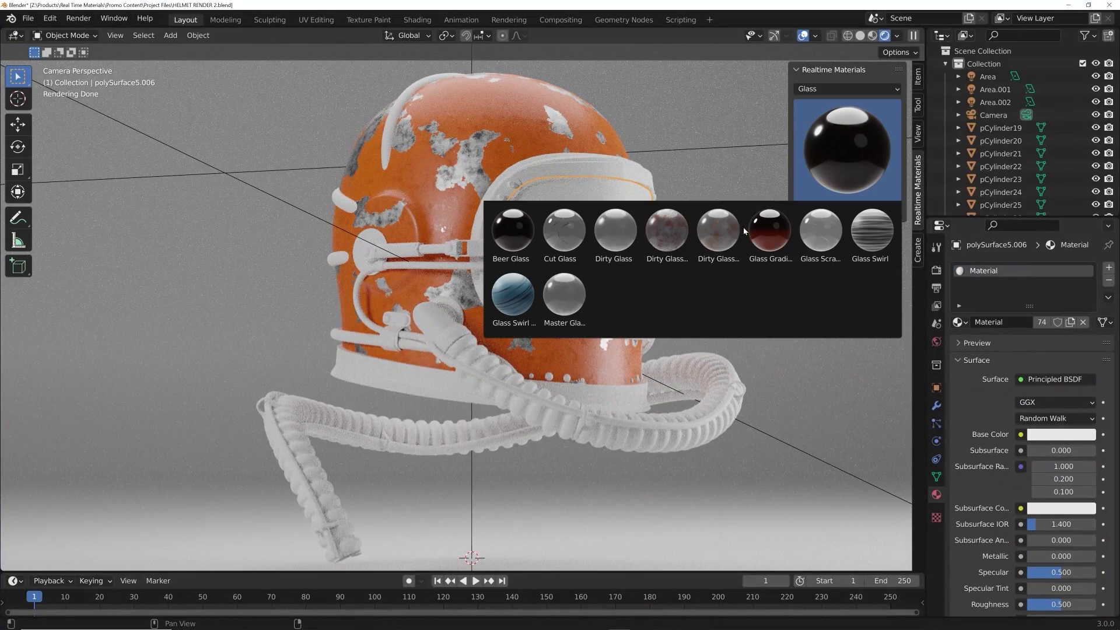
{"action": "left_click", "coordinate": [594, 295]}
{"action": "left_click", "coordinate": [825, 211]}
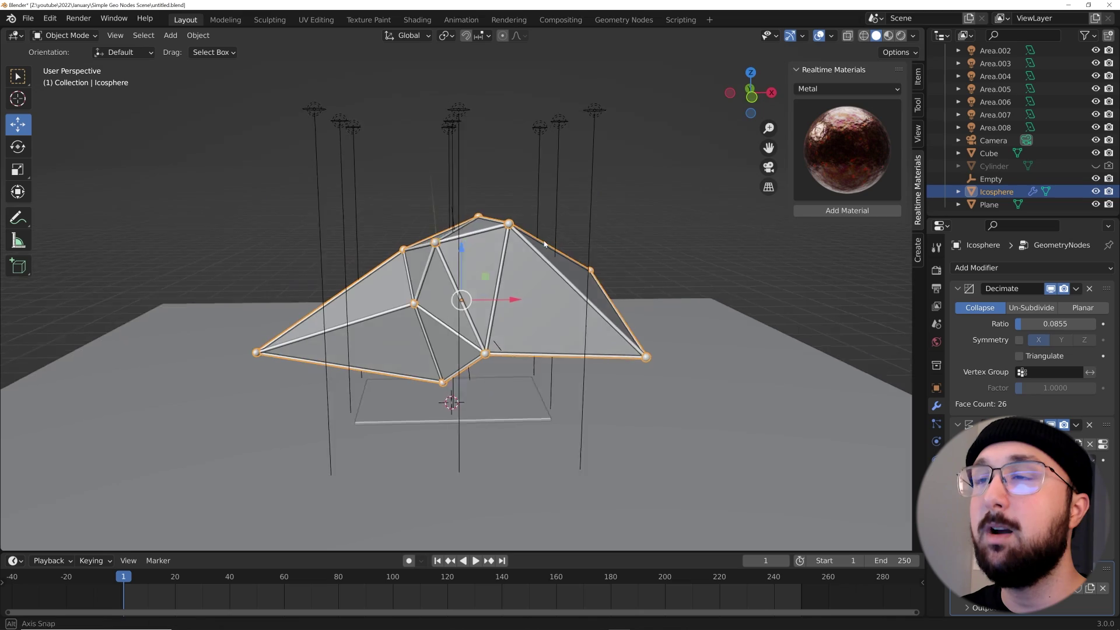
{"action": "scroll", "coordinate": [509, 253], "scroll_direction": "up", "scroll_amount": 5}
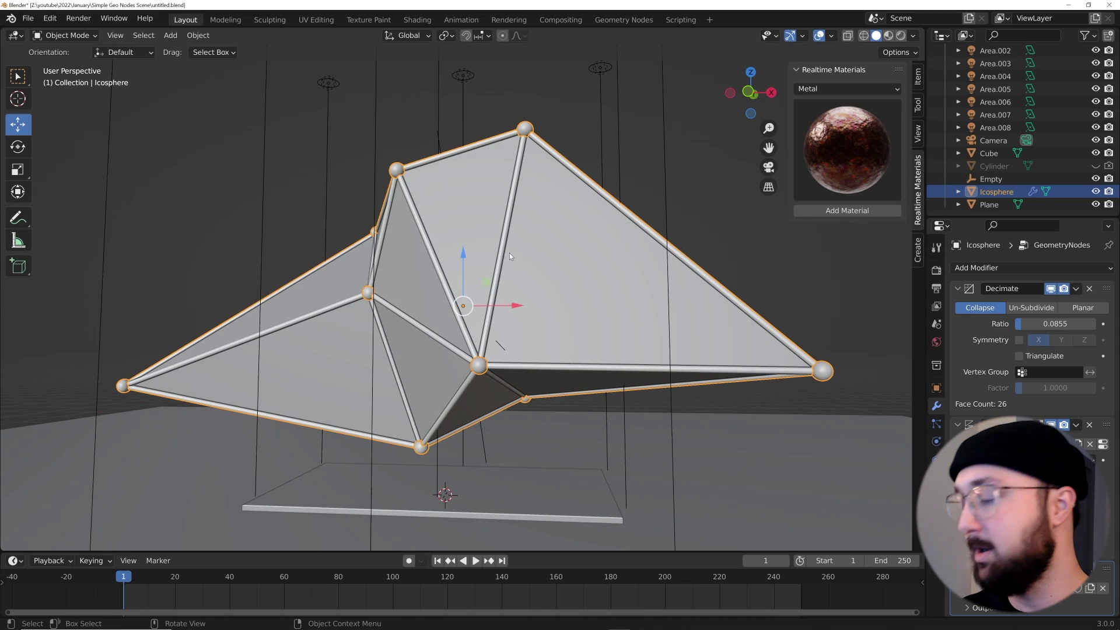
{"action": "key", "text": "KP_0"}
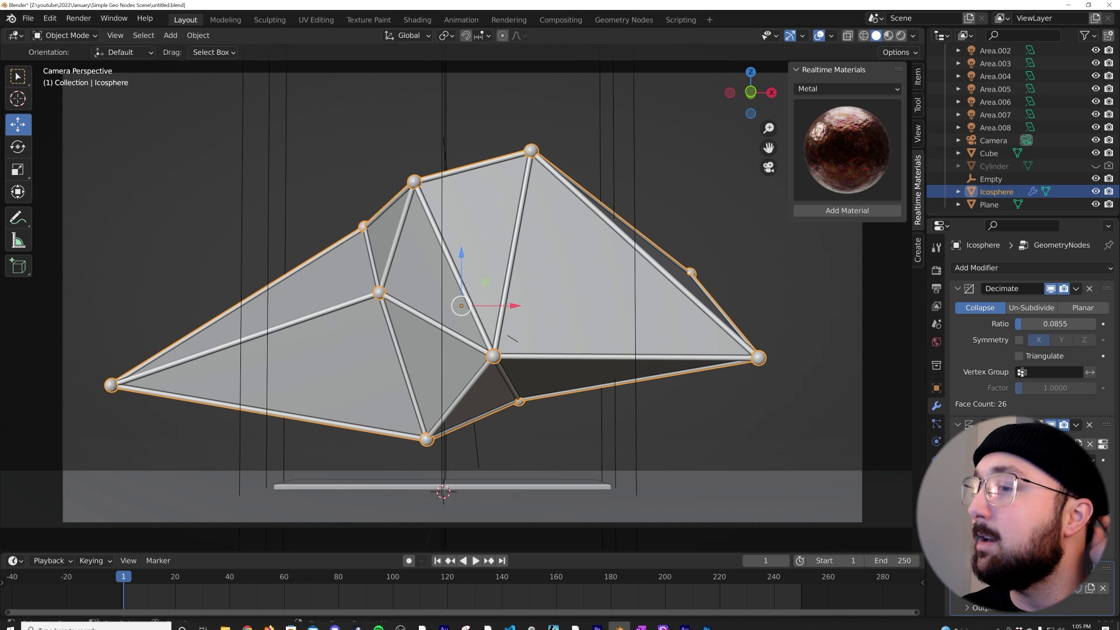
Switch to a new Blender scene and delete all of its default objects
{"action": "mouse_move", "coordinate": [626, 624]}
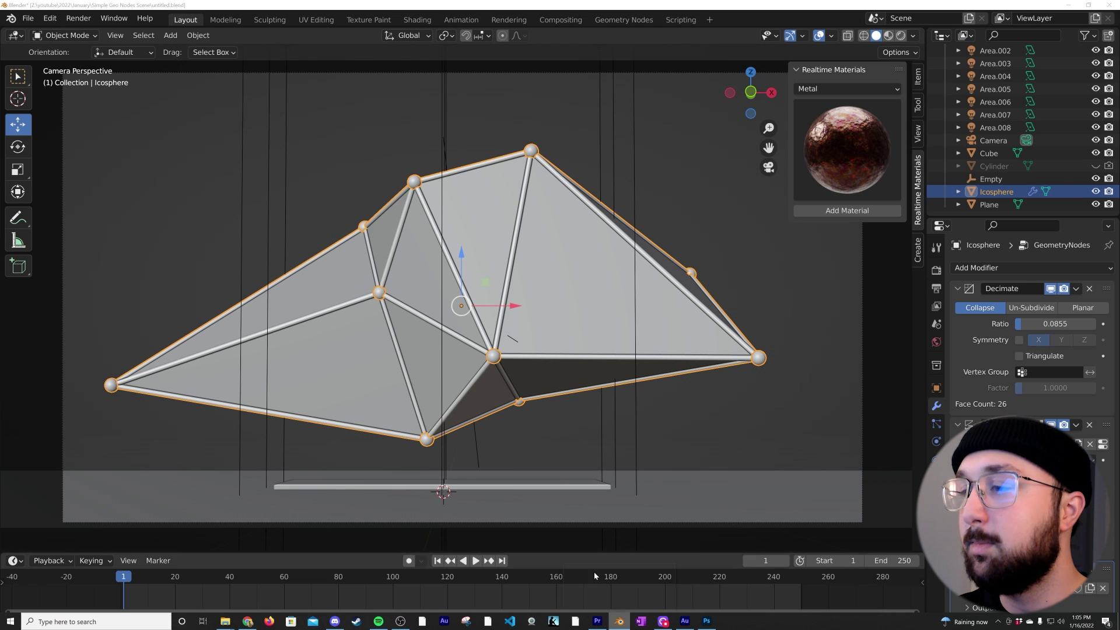
{"action": "left_click", "coordinate": [648, 589]}
{"action": "left_click_drag", "start_coordinate": [163, 138], "coordinate": [677, 407]}
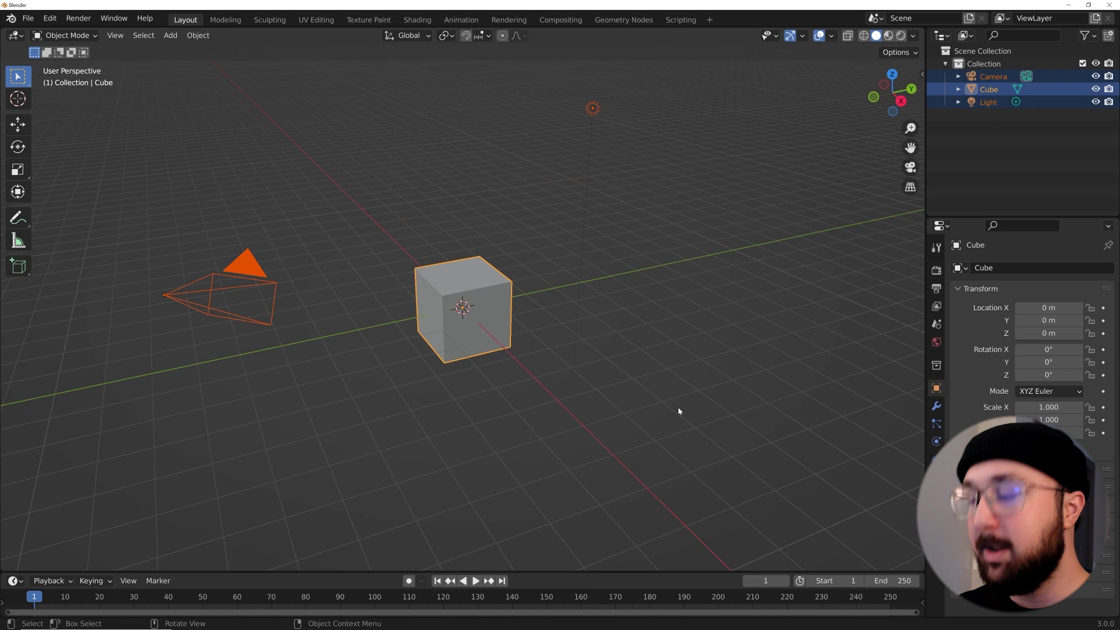
{"action": "key", "text": "Delete"}
Add a mesh plane to the empty scene
{"action": "key", "text": "shift+a"}
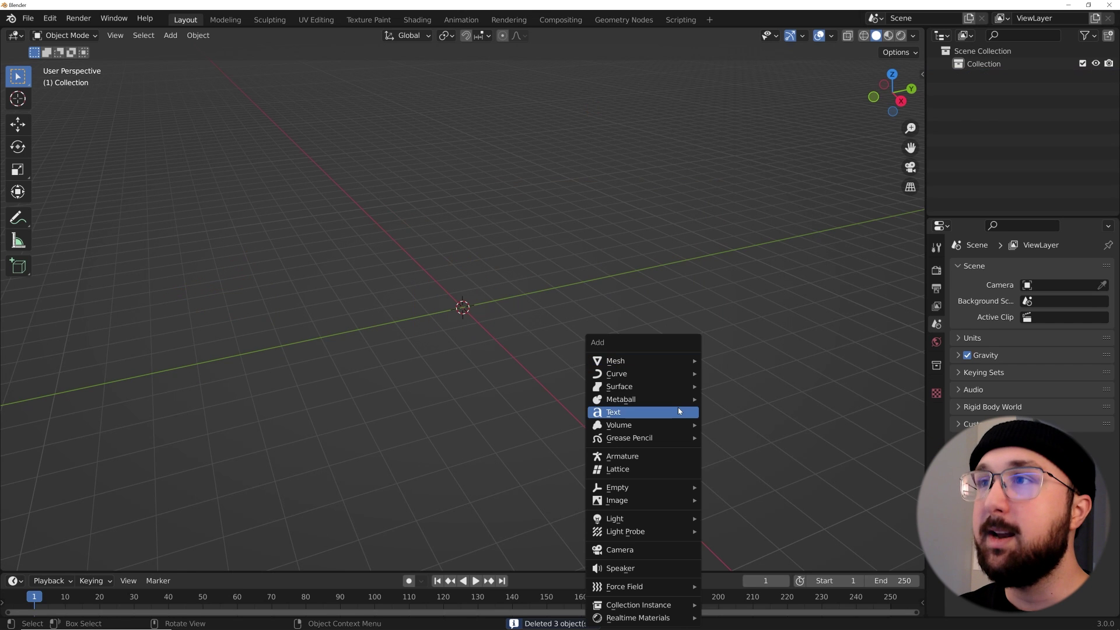
{"action": "mouse_move", "coordinate": [667, 366]}
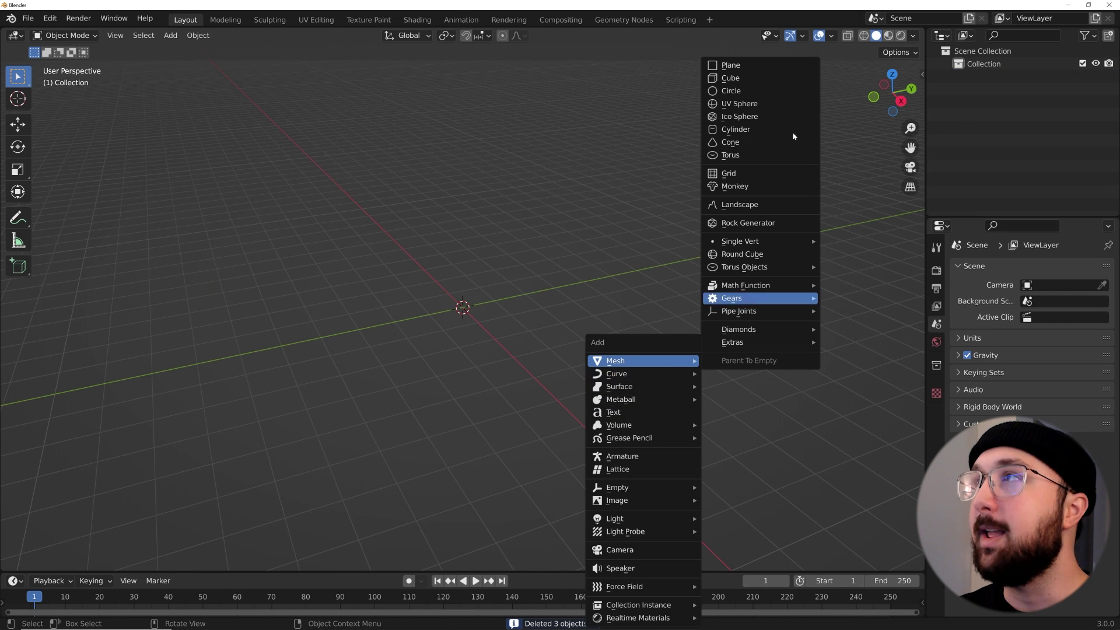
{"action": "left_click", "coordinate": [770, 65]}
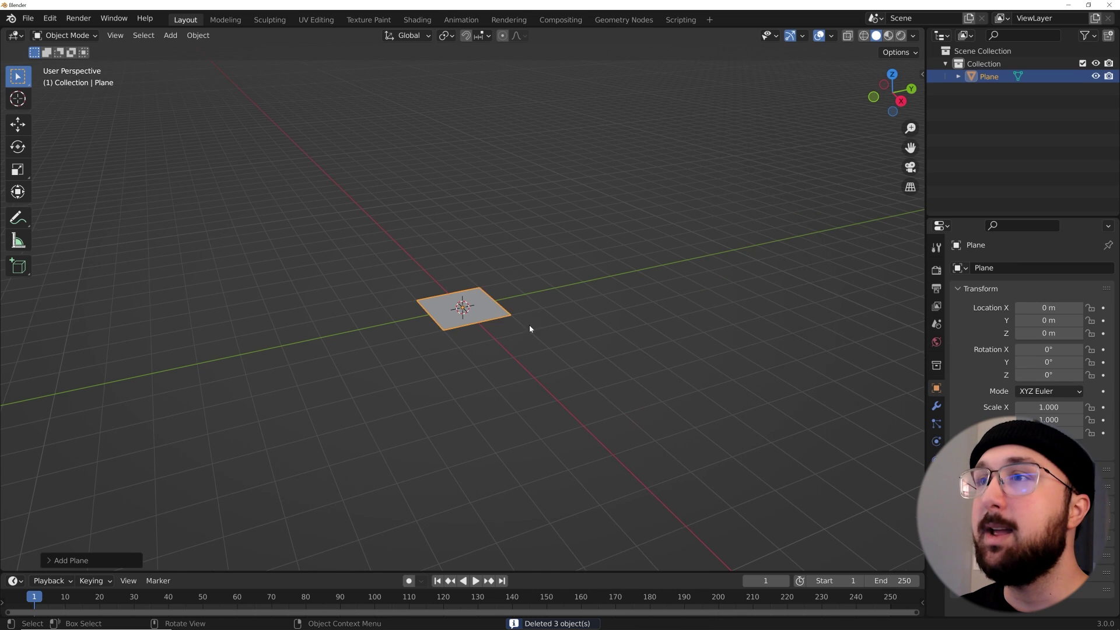
Create a new geometry node tree on the plane in the Geometry Nodes workspace, with the 3D viewport enlarged over the spreadsheet
{"action": "left_click", "coordinate": [605, 22]}
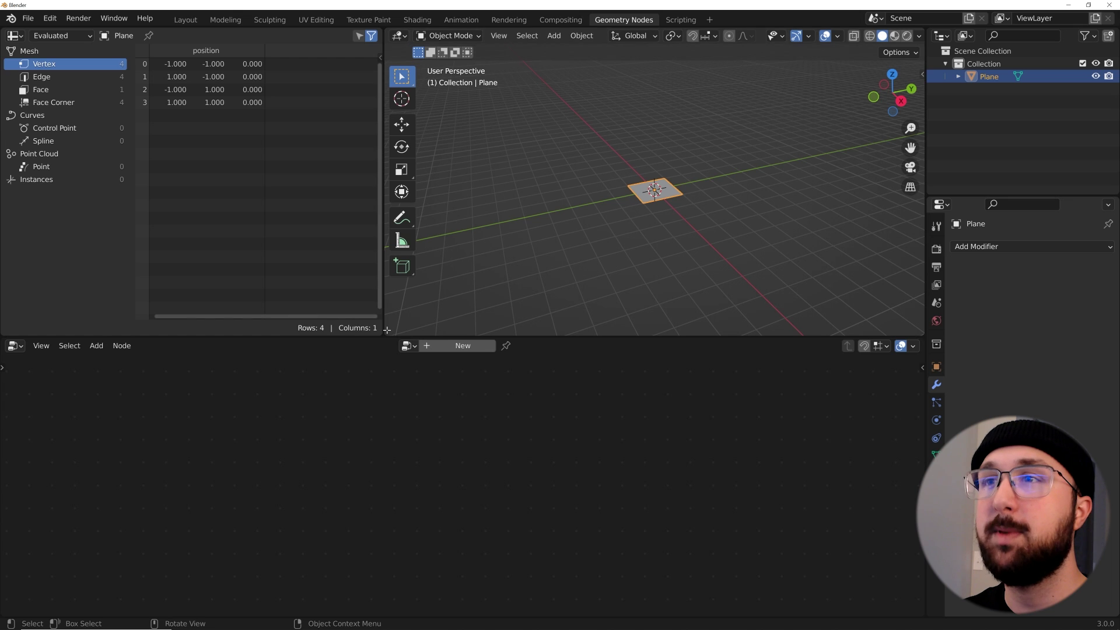
{"action": "left_click_drag", "start_coordinate": [387, 327], "coordinate": [336, 323]}
{"action": "scroll", "coordinate": [513, 304], "scroll_direction": "up", "scroll_amount": 4}
{"action": "left_click", "coordinate": [454, 344]}
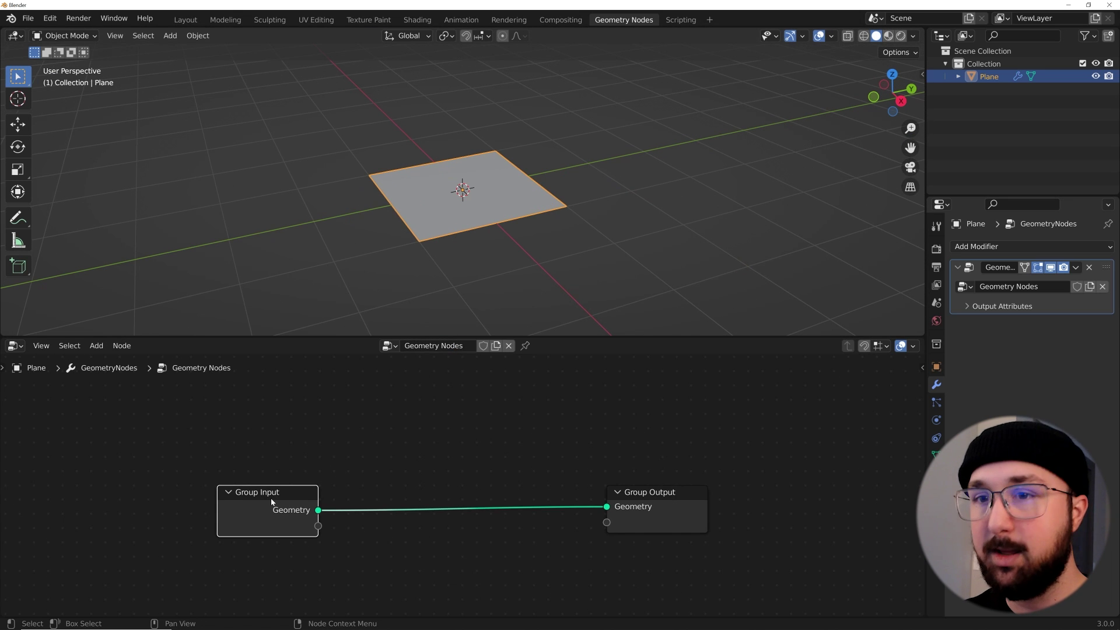
Replace the Group Input node with an Ico Sphere node and connect its Mesh to the Group Output's Geometry
{"action": "key", "text": "x"}
{"action": "key", "text": "shift+a"}
{"action": "mouse_move", "coordinate": [271, 502]}
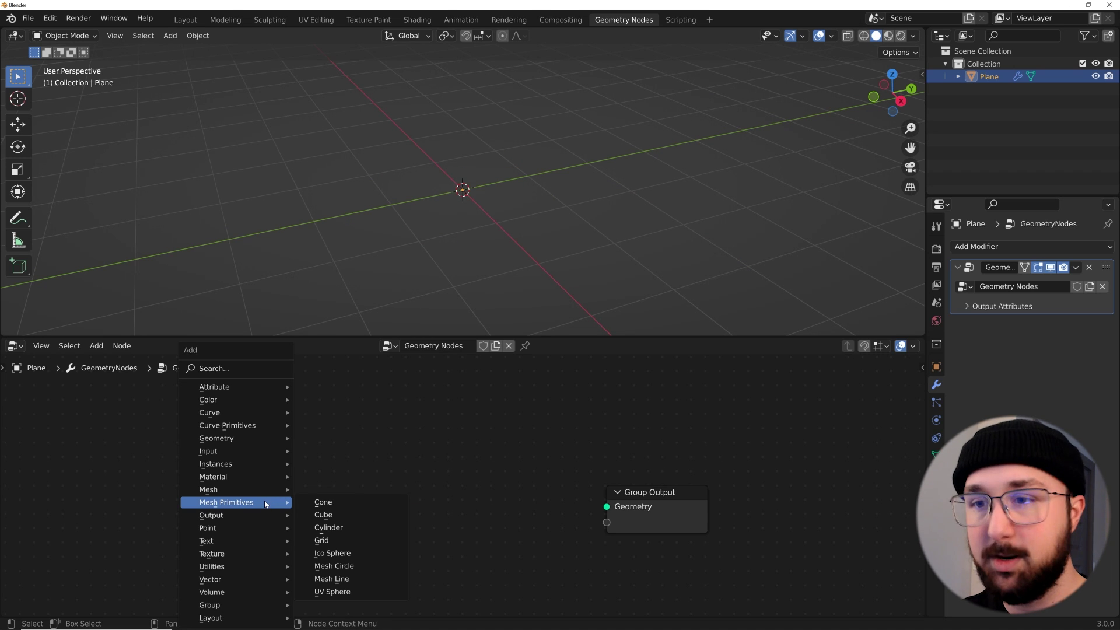
{"action": "left_click", "coordinate": [329, 553]}
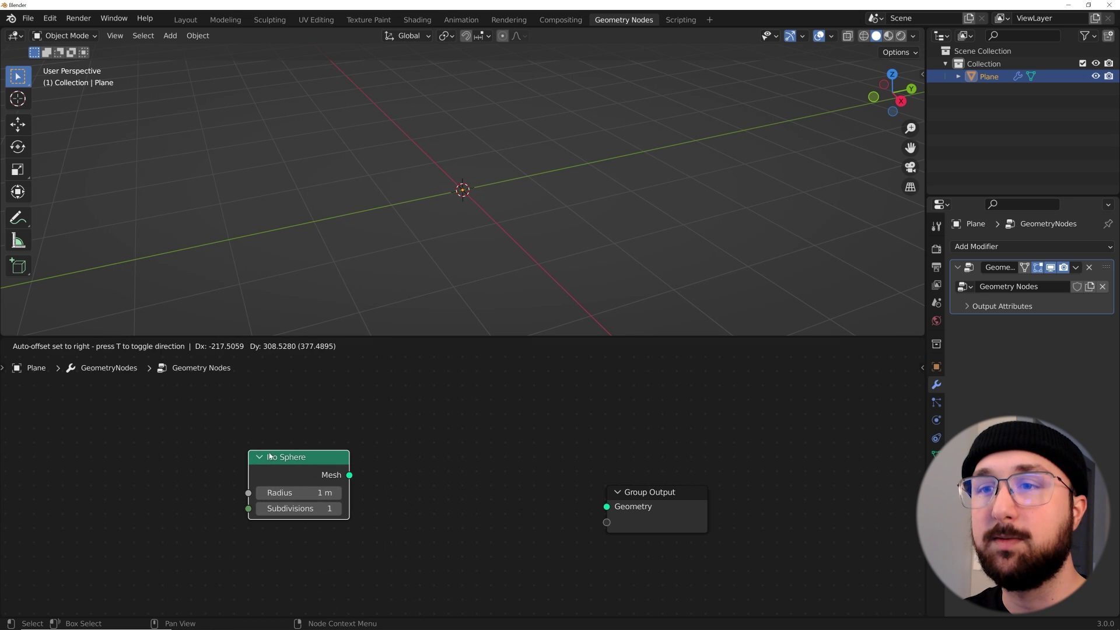
{"action": "left_click", "coordinate": [351, 480]}
{"action": "left_click_drag", "start_coordinate": [603, 507], "coordinate": [607, 506]}
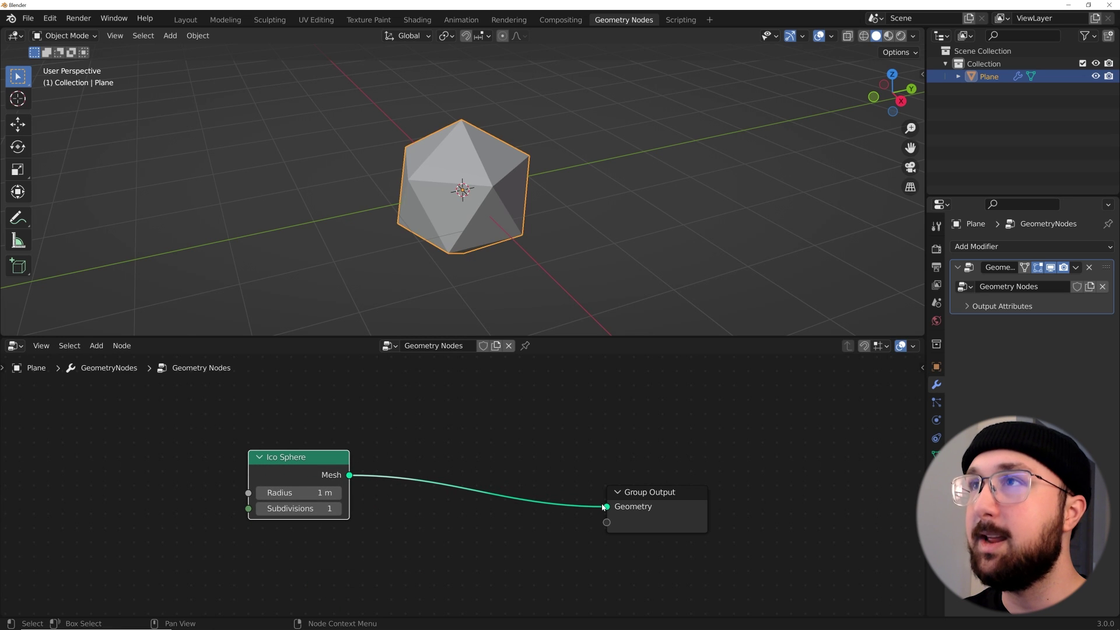
Add a Displace modifier to the icosphere object after its Geometry Nodes modifier
{"action": "middle_click_drag", "start_coordinate": [560, 210], "coordinate": [547, 183]}
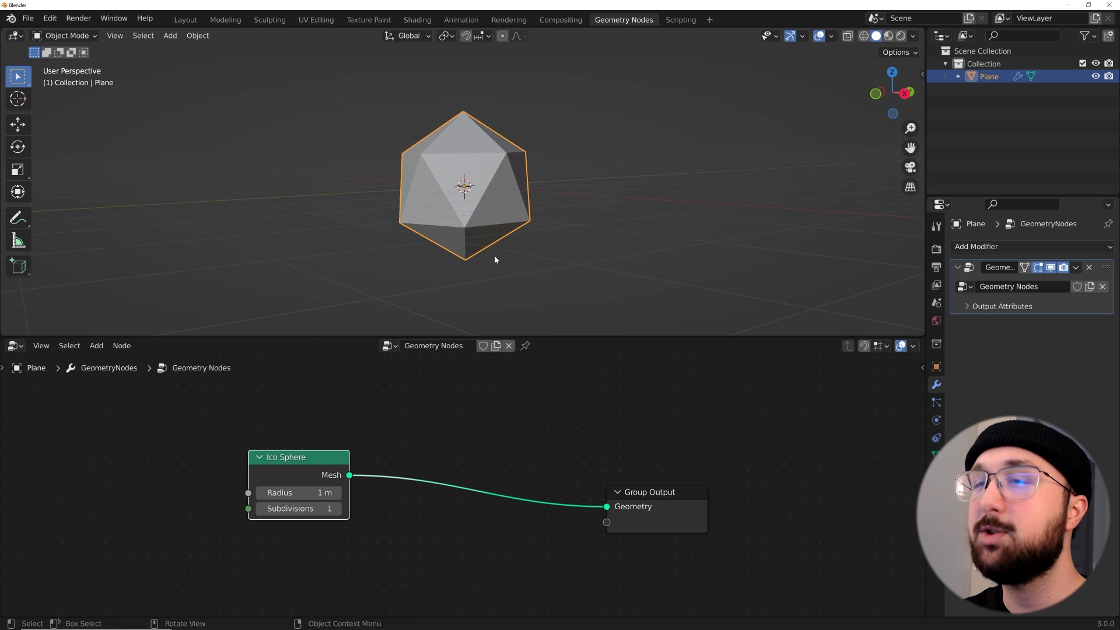
{"action": "middle_click_drag", "start_coordinate": [516, 245], "coordinate": [491, 238]}
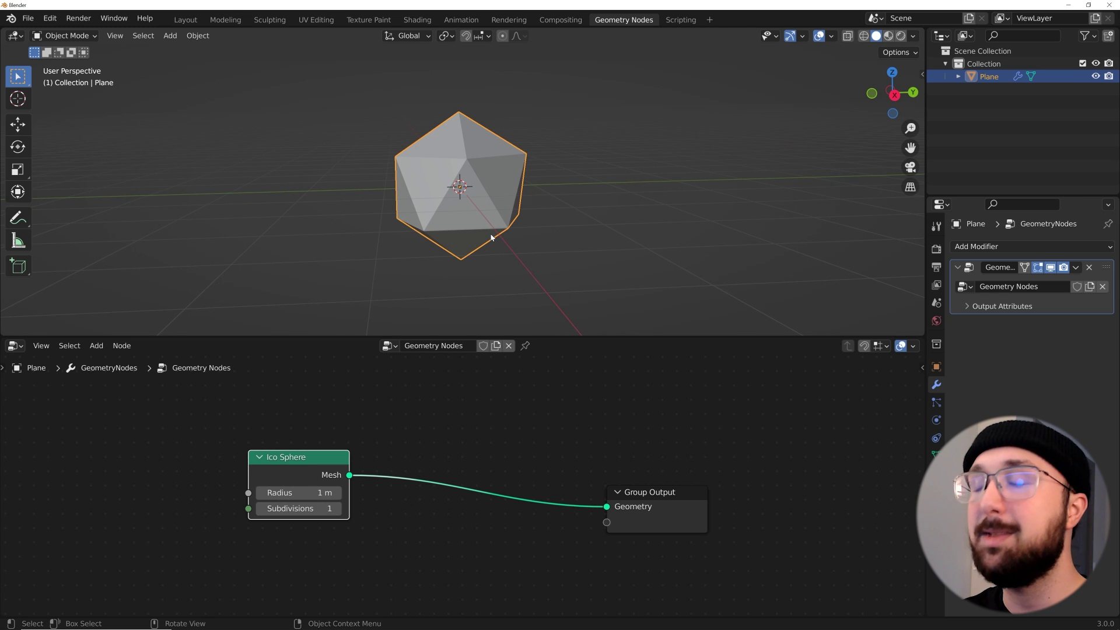
{"action": "left_click", "coordinate": [999, 247]}
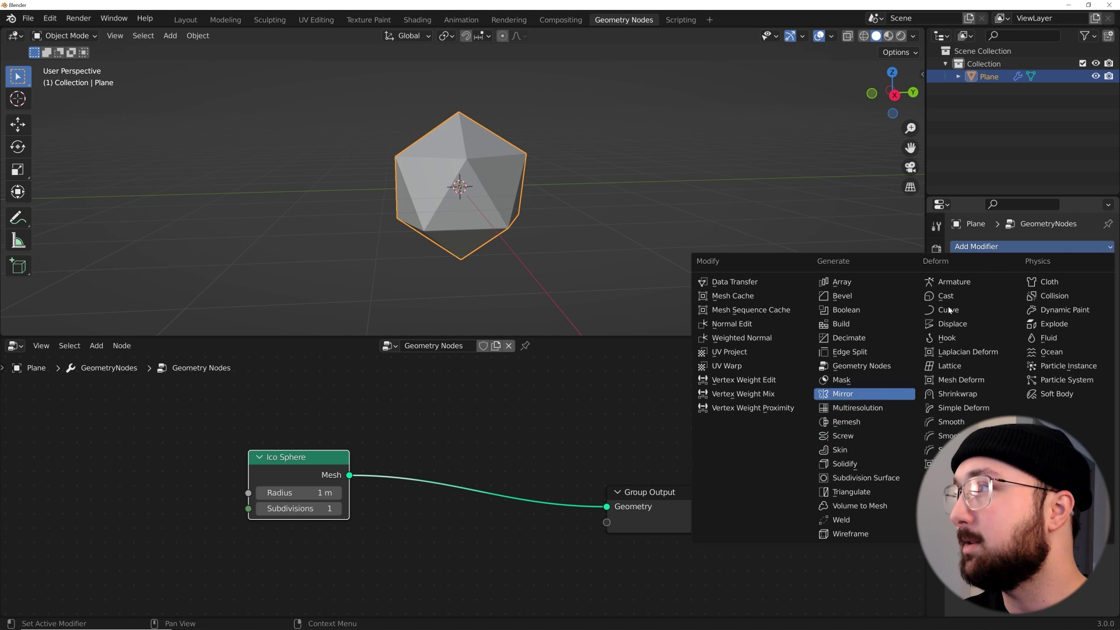
{"action": "left_click", "coordinate": [957, 323]}
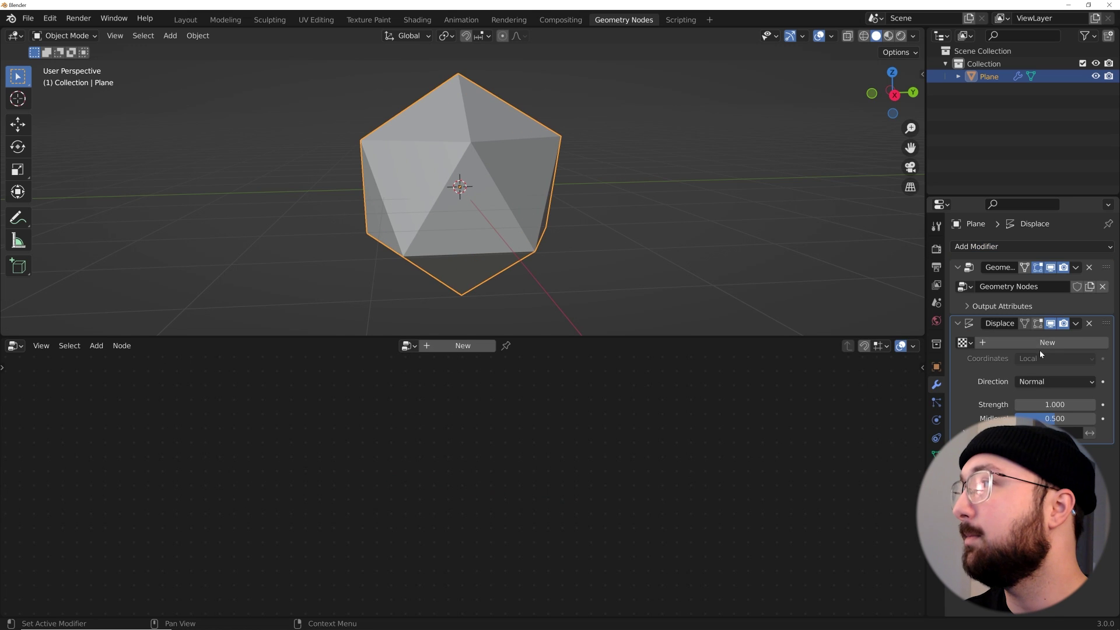
Create a new texture for the Displace modifier, set its type to Clouds and its size to 0.53
{"action": "left_click", "coordinate": [1103, 344]}
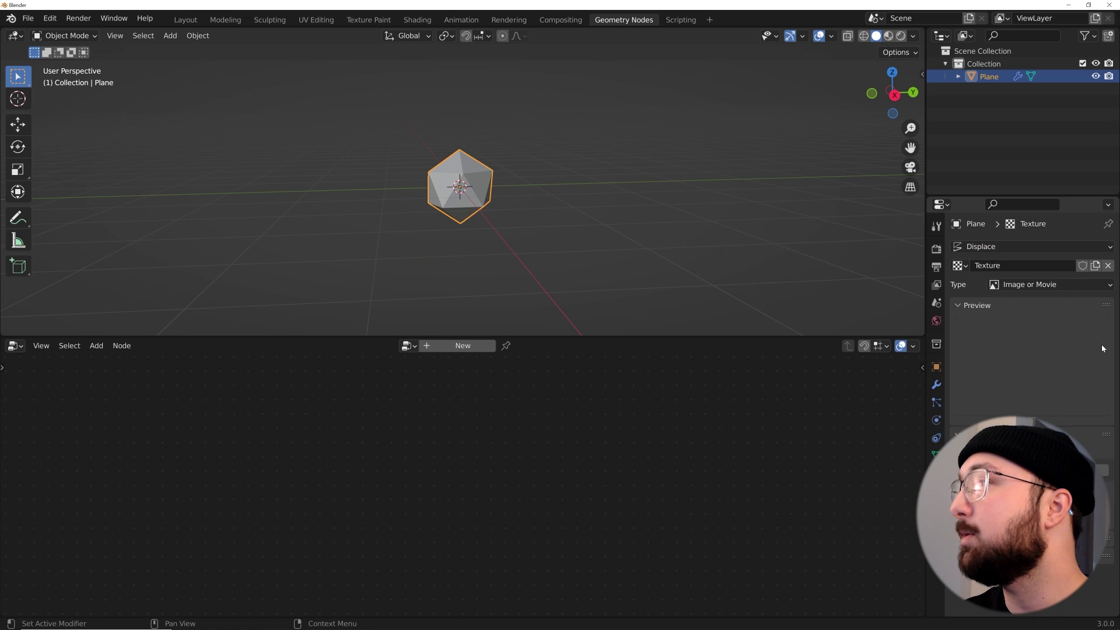
{"action": "left_click", "coordinate": [1033, 286]}
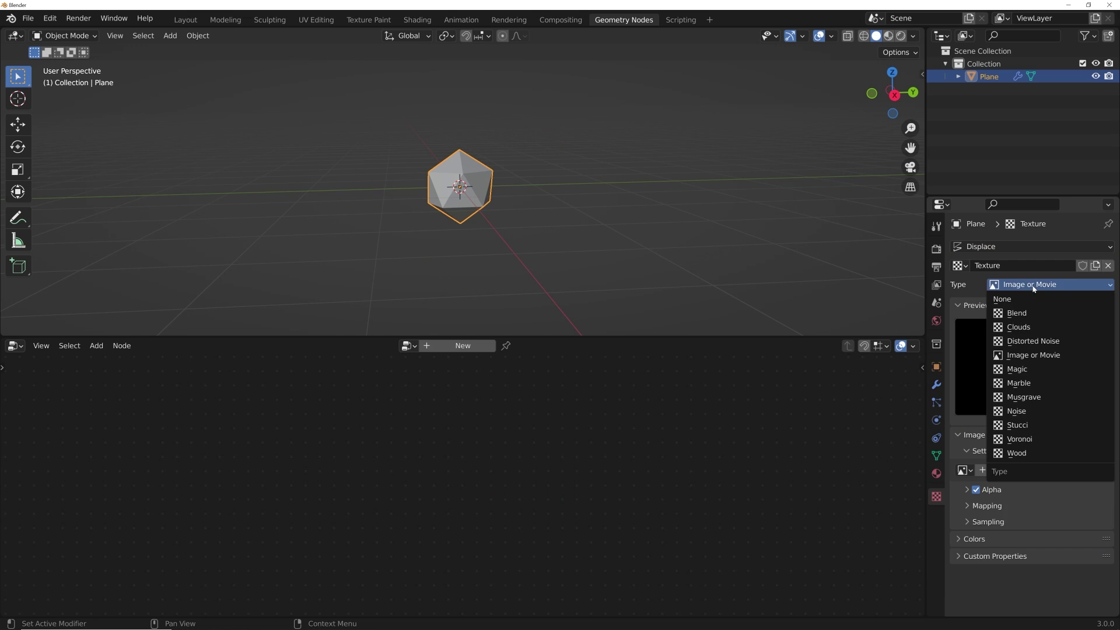
{"action": "left_click", "coordinate": [1034, 327]}
{"action": "left_click_drag", "start_coordinate": [1055, 524], "coordinate": [1071, 511]}
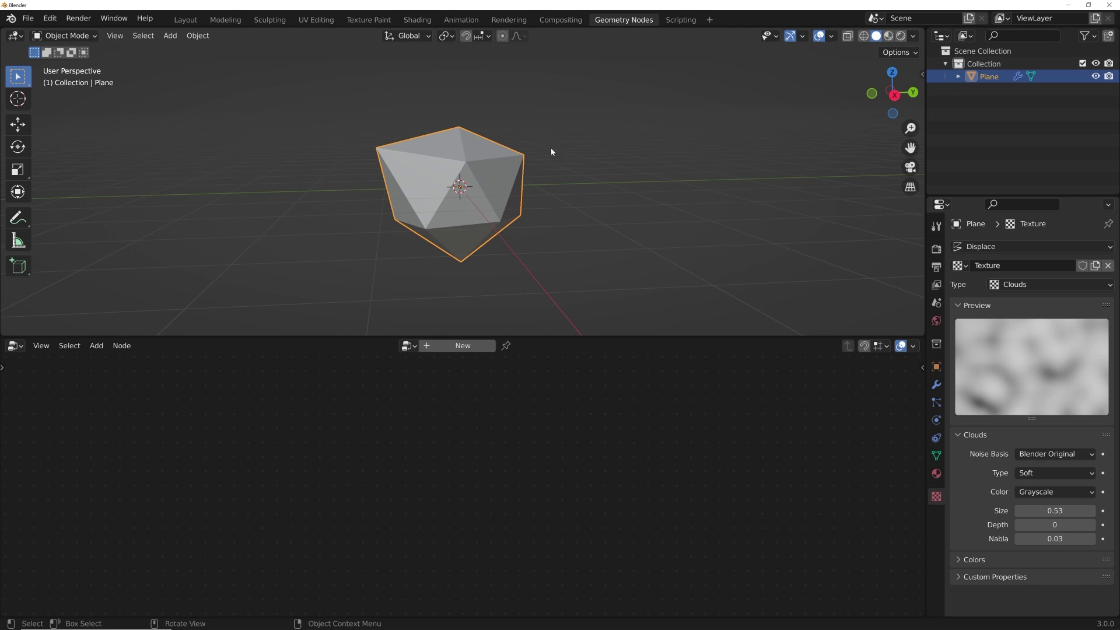
Add an Empty at the centre of the scene
{"action": "key", "text": "shift+a"}
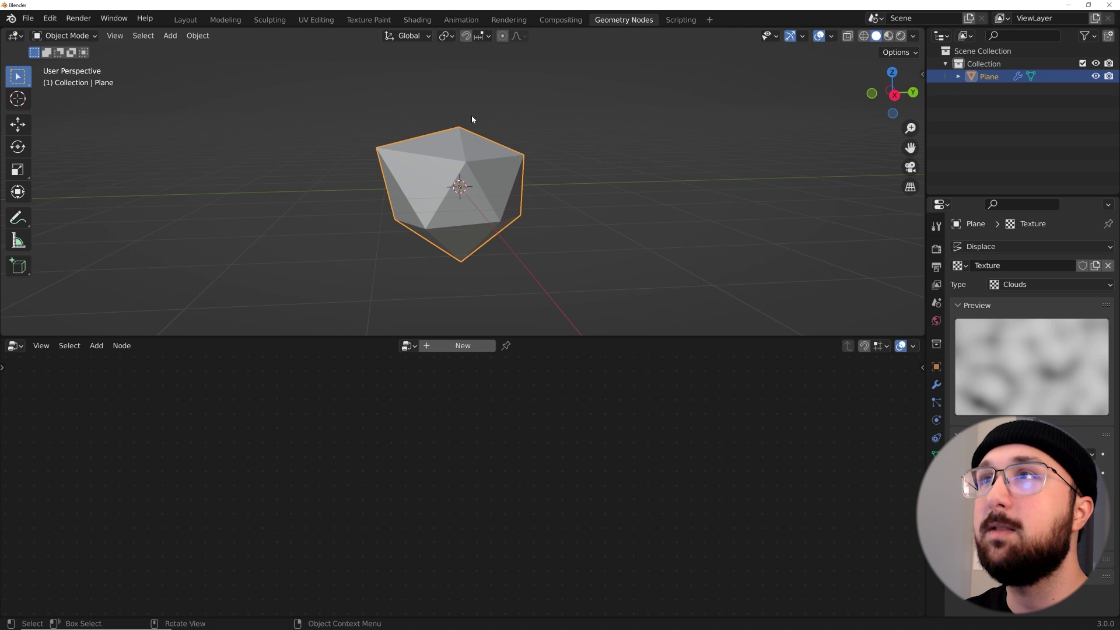
{"action": "key", "text": "shift+a"}
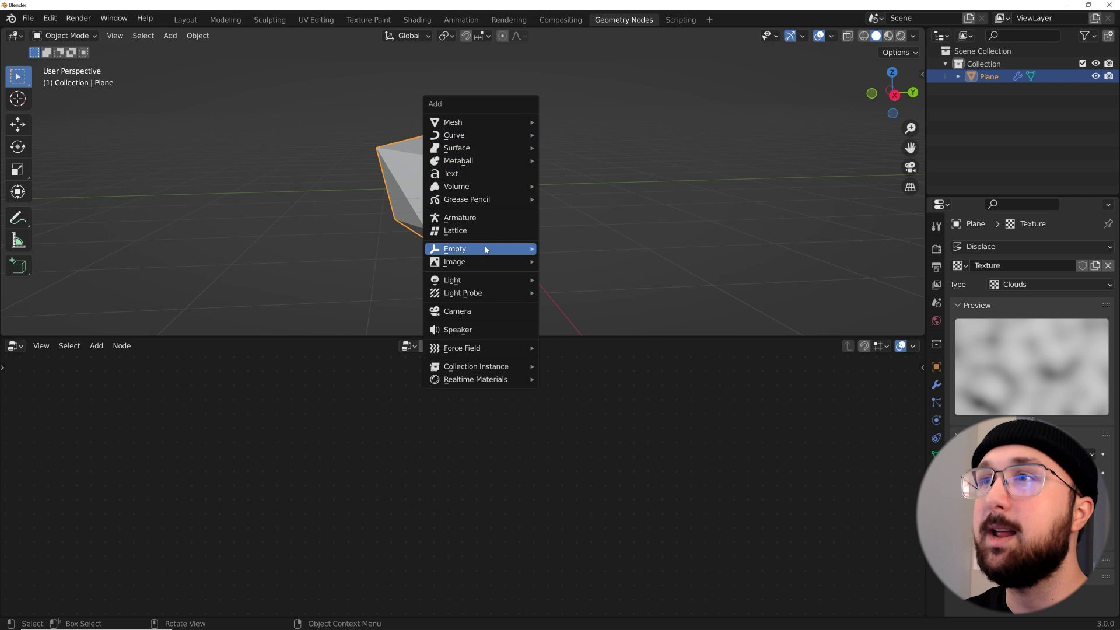
{"action": "mouse_move", "coordinate": [484, 249]}
{"action": "left_click", "coordinate": [569, 249]}
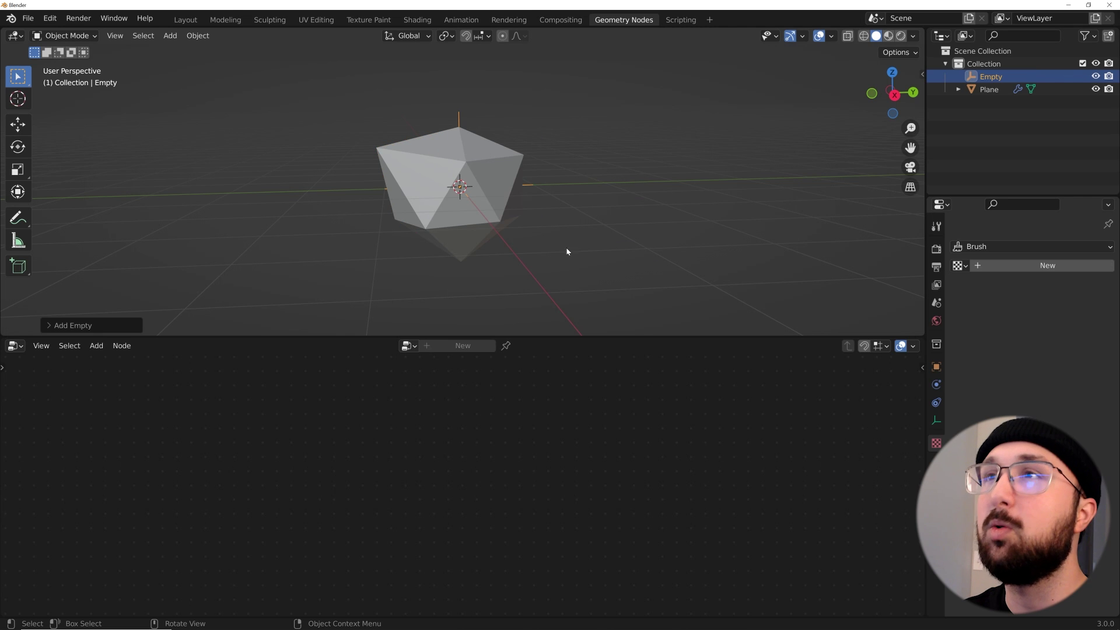
Set the icosphere's Displace modifier to use Object texture coordinates with the Empty as the object
{"action": "left_click", "coordinate": [491, 191]}
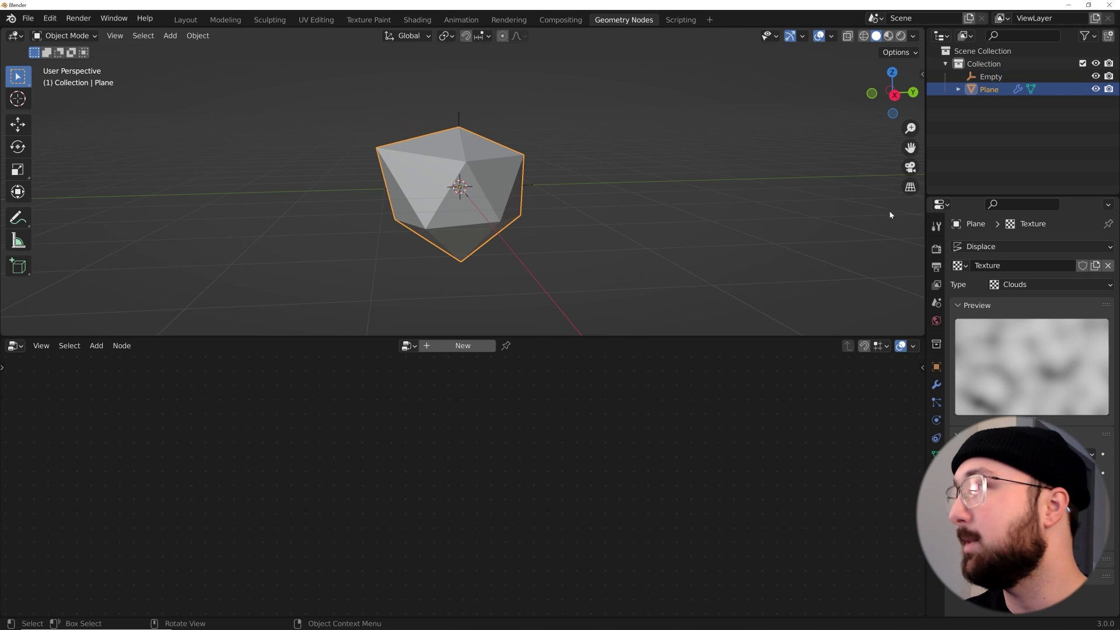
{"action": "left_click", "coordinate": [936, 386]}
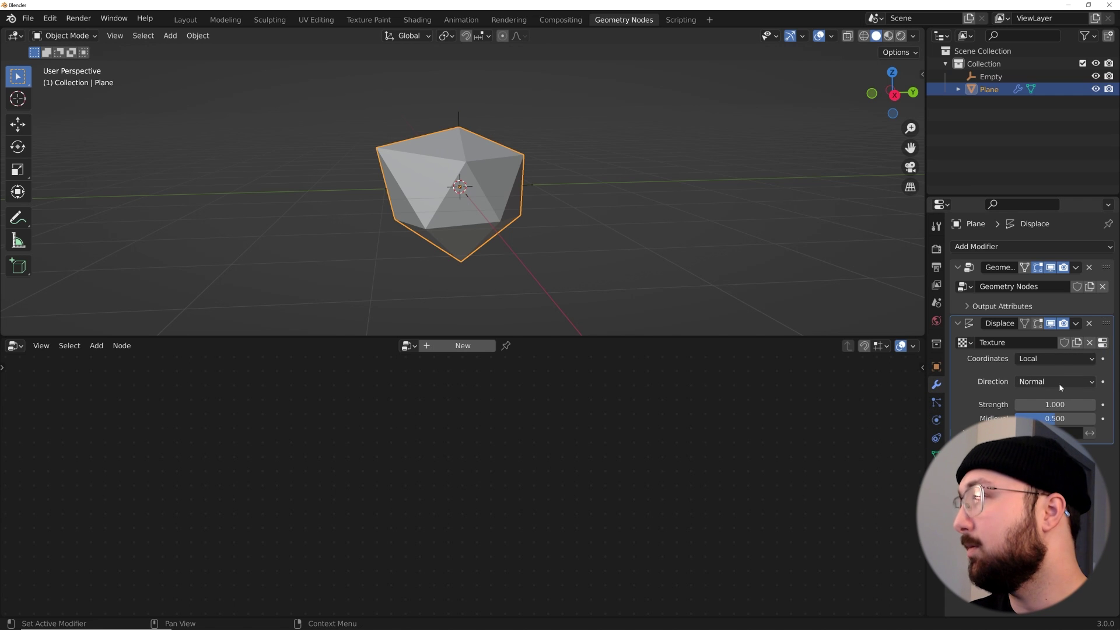
{"action": "left_click", "coordinate": [1051, 359]}
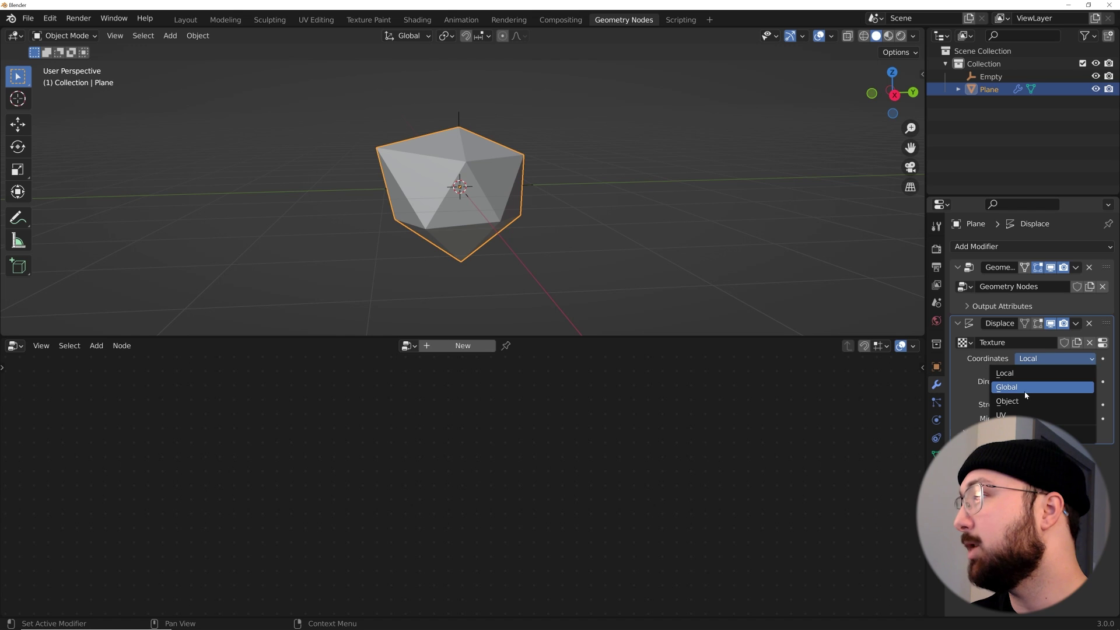
{"action": "left_click", "coordinate": [1024, 400]}
{"action": "left_click", "coordinate": [1043, 376]}
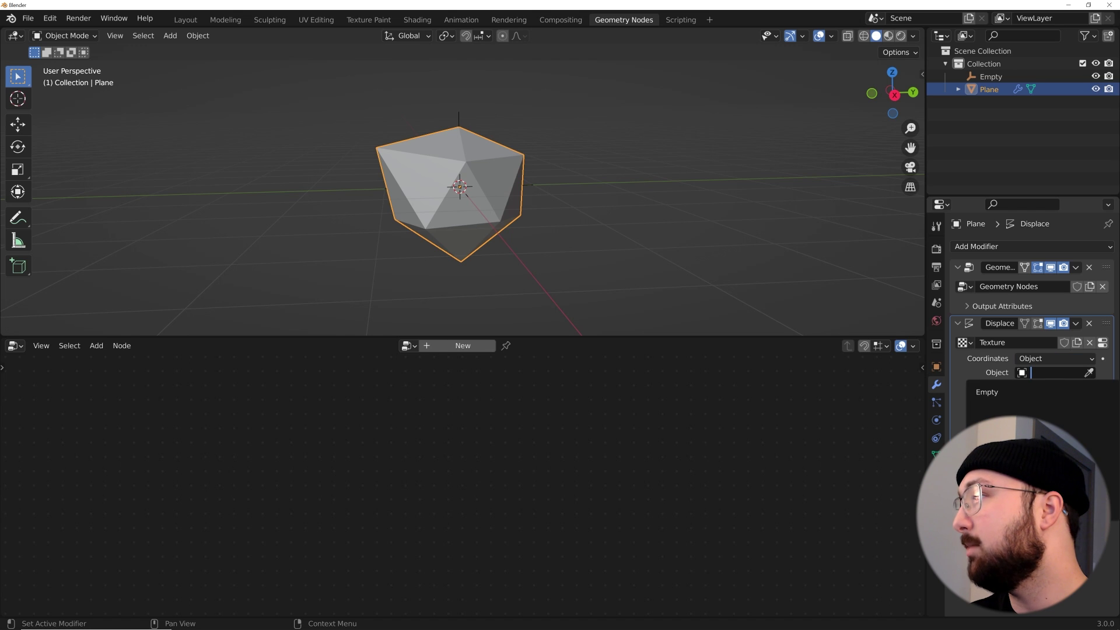
{"action": "left_click", "coordinate": [1026, 392]}
Rotate the Empty to 140° about Z and set the icosphere's Displace strength to 2.92
{"action": "left_click", "coordinate": [990, 77]}
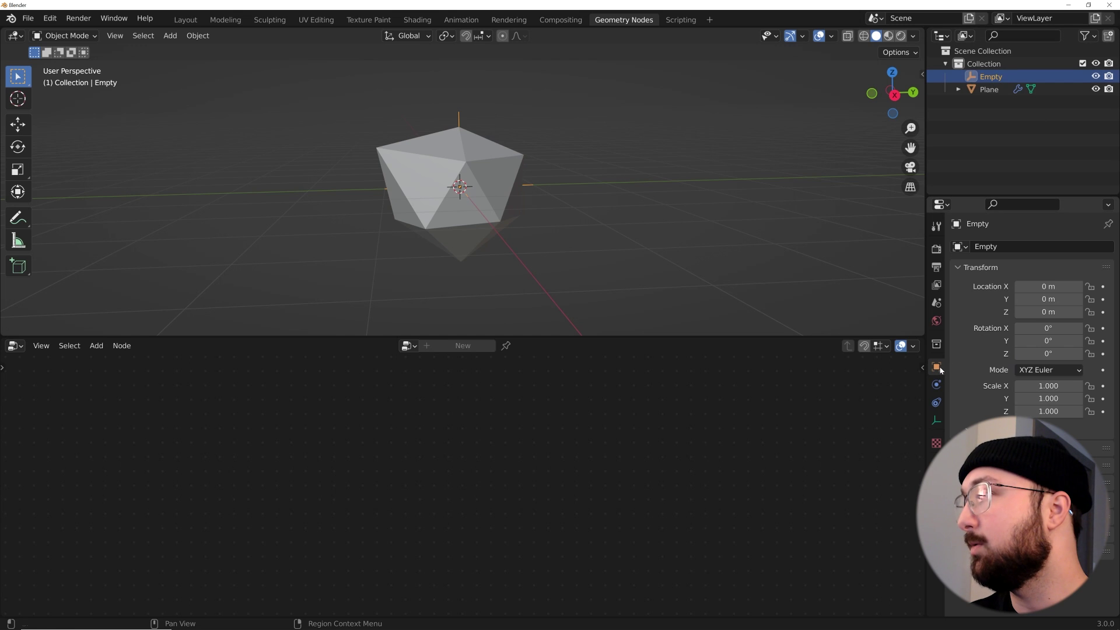
{"action": "left_click_drag", "start_coordinate": [1040, 353], "coordinate": [1108, 354]}
{"action": "left_click", "coordinate": [510, 226]}
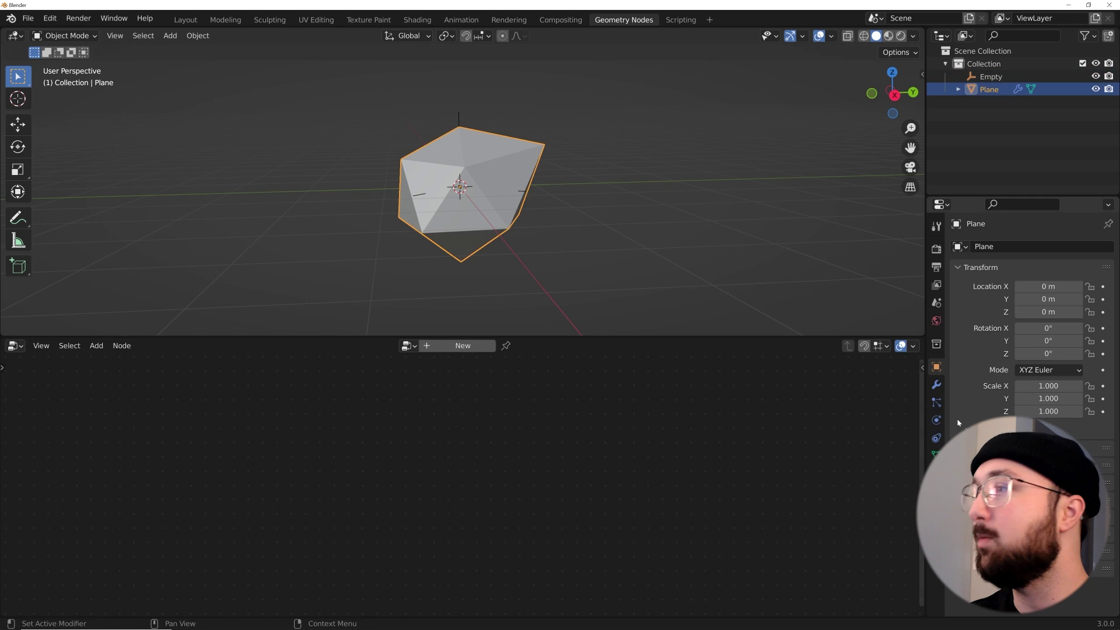
{"action": "left_click", "coordinate": [936, 386]}
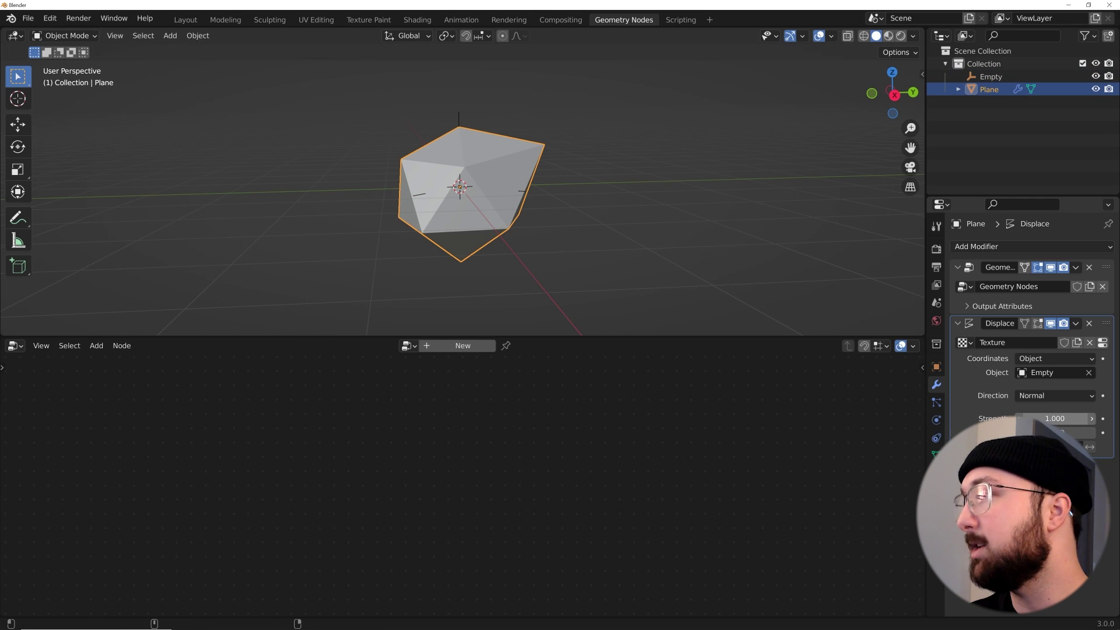
{"action": "left_click_drag", "start_coordinate": [1054, 418], "coordinate": [1078, 418]}
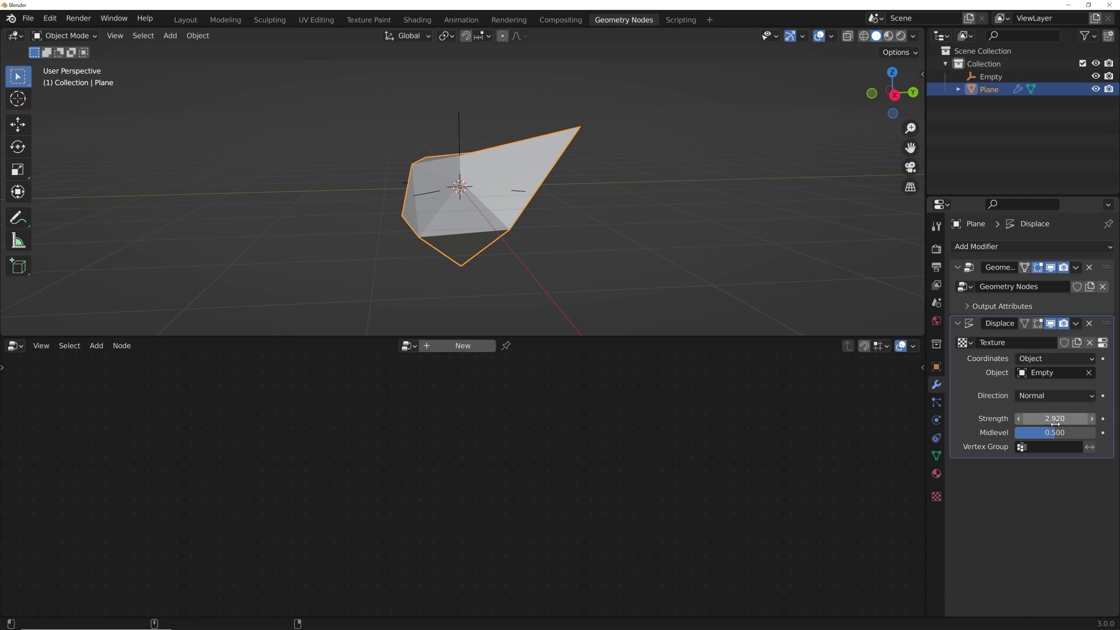
Rotate the Empty to 13.7° about its Y axis
{"action": "left_click", "coordinate": [990, 76]}
{"action": "left_click_drag", "start_coordinate": [1047, 340], "coordinate": [1023, 340]}
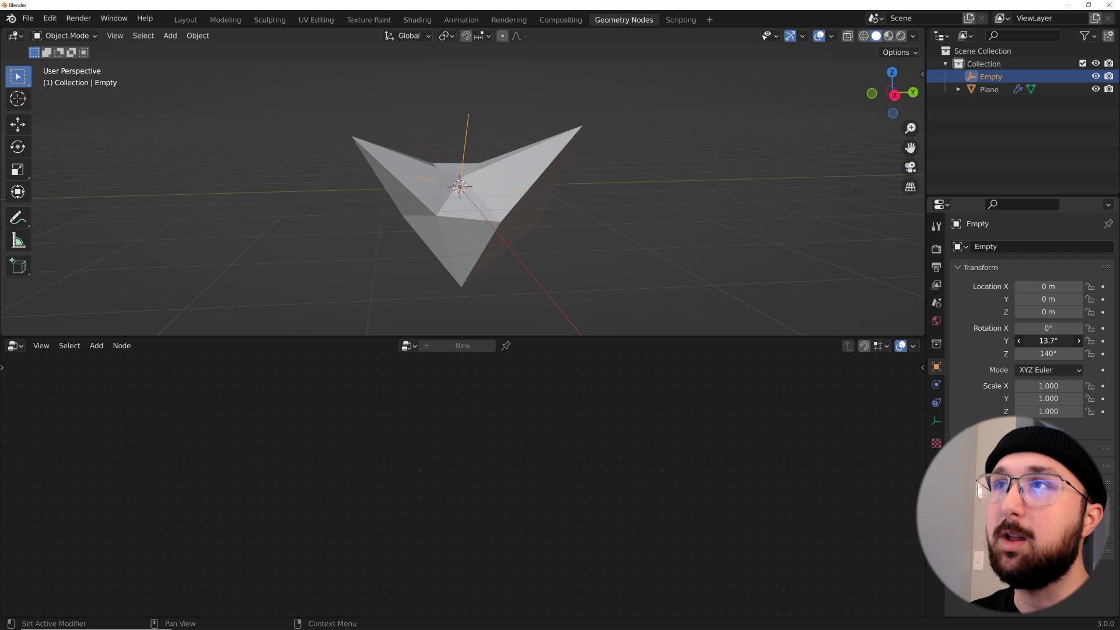
{"action": "middle_click_drag", "start_coordinate": [506, 99], "coordinate": [523, 201]}
Select the displaced icosphere and show the node tree of its first Geometry Nodes modifier
{"action": "left_click", "coordinate": [468, 256]}
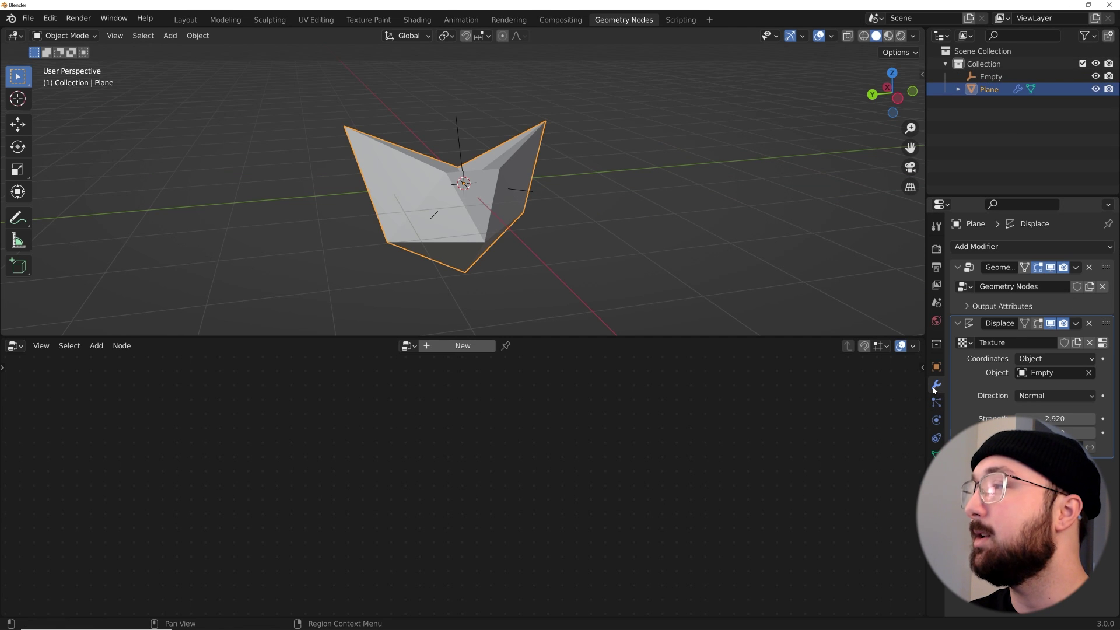
{"action": "left_click", "coordinate": [1104, 274]}
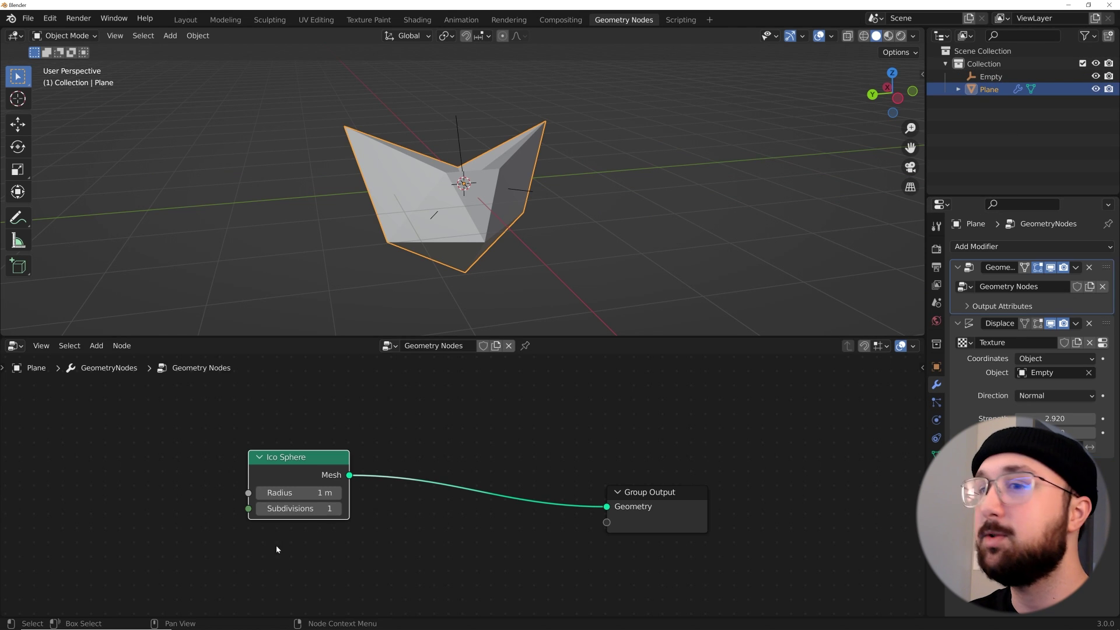
Try a higher subdivision count on the Ico Sphere node and return it to 1
{"action": "left_click", "coordinate": [337, 509]}
{"action": "left_click", "coordinate": [337, 509]}
{"action": "middle_click_drag", "start_coordinate": [464, 229], "coordinate": [528, 186]}
{"action": "left_click", "coordinate": [261, 509]}
{"action": "left_click", "coordinate": [261, 508]}
{"action": "middle_click_drag", "start_coordinate": [455, 245], "coordinate": [457, 234]}
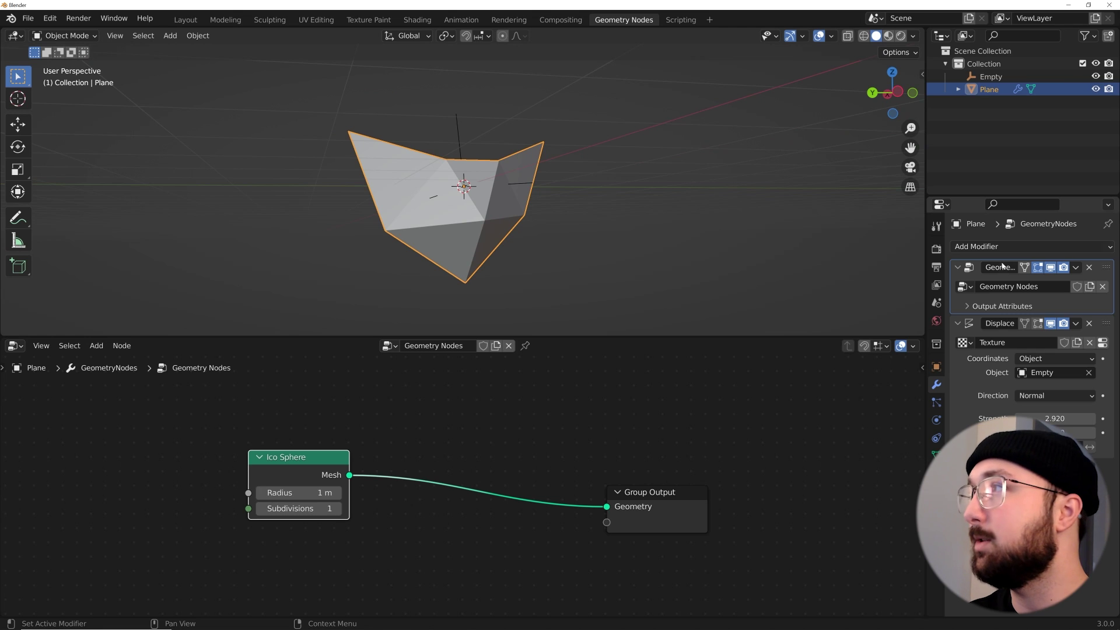
Add a second Geometry Nodes modifier with a new node tree after Displace and insert an Instance on Points node between its input and output
{"action": "left_click", "coordinate": [980, 246]}
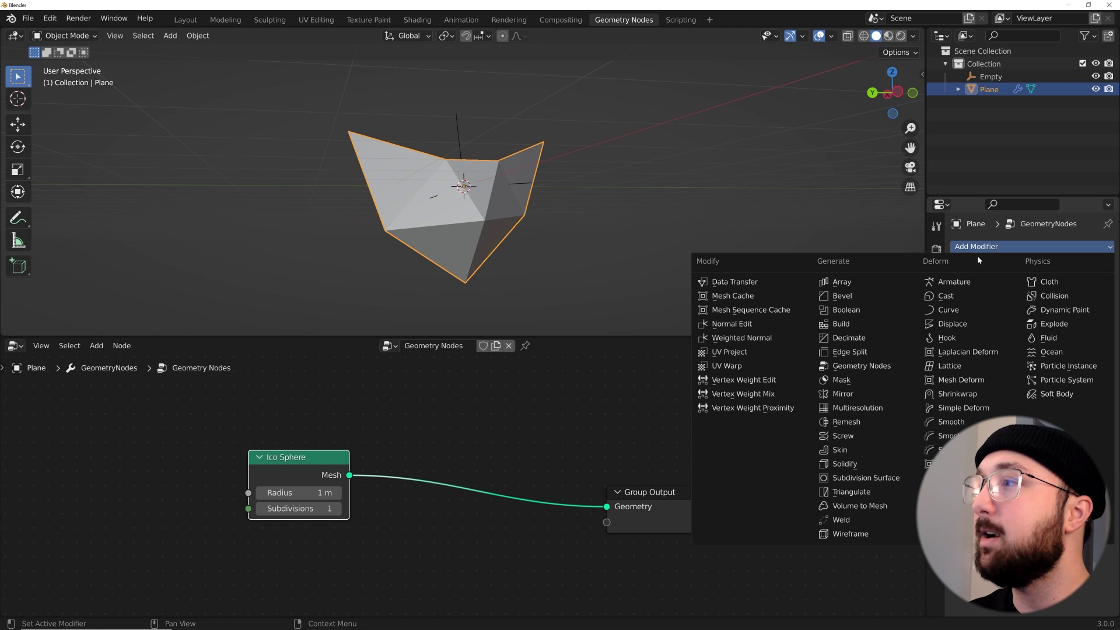
{"action": "left_click", "coordinate": [860, 366]}
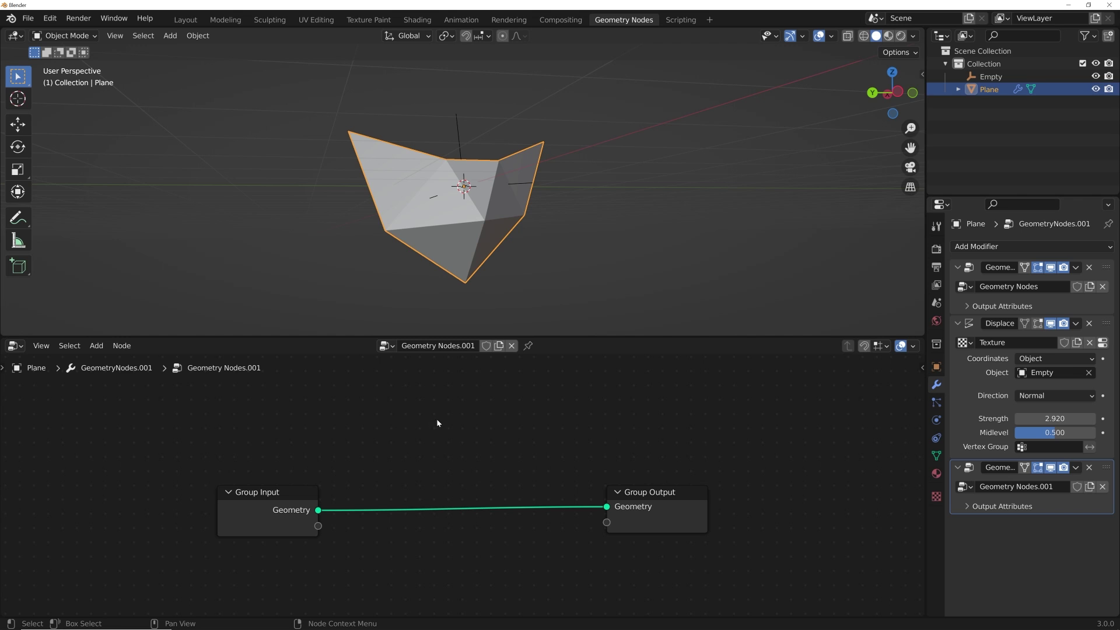
{"action": "key", "text": "shift+a"}
{"action": "left_click", "coordinate": [384, 361]}
{"action": "type", "text": "inst"}
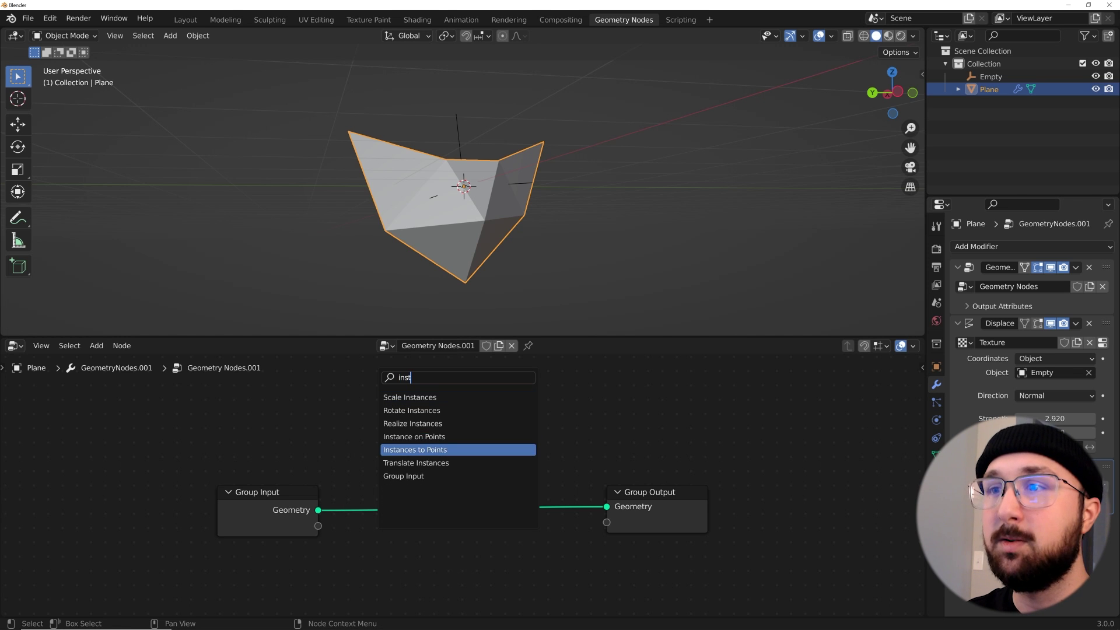
{"action": "left_click", "coordinate": [380, 436]}
{"action": "left_click", "coordinate": [376, 437]}
Add an Ico Sphere node and connect its Mesh to the Instance input of Instance on Points
{"action": "scroll", "coordinate": [376, 441], "scroll_direction": "down", "scroll_amount": 1}
{"action": "key", "text": "shift+a"}
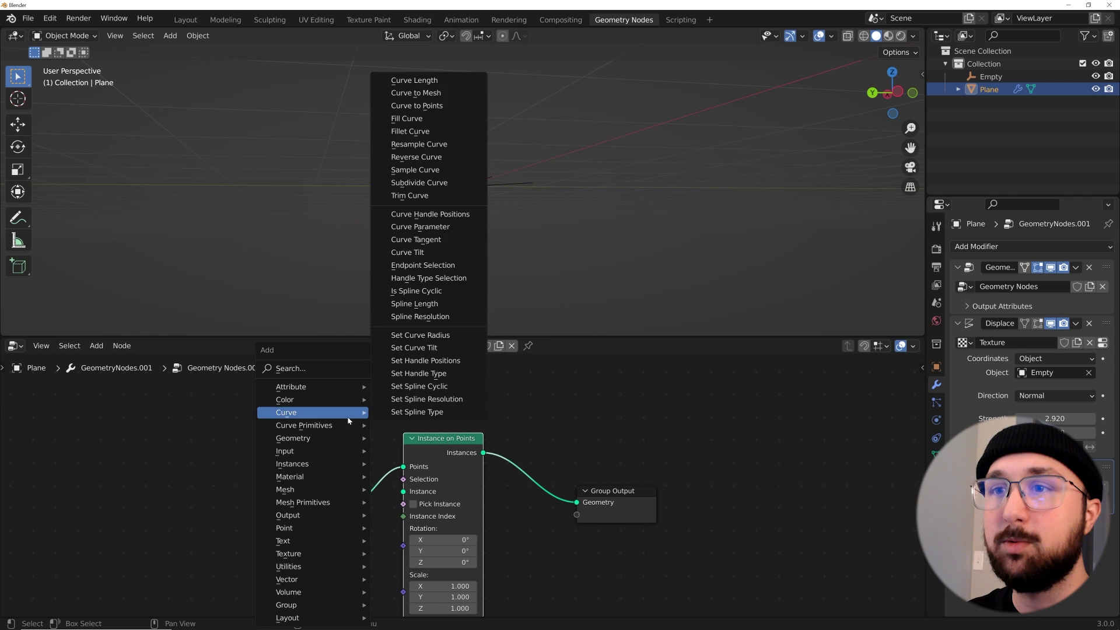
{"action": "mouse_move", "coordinate": [327, 502]}
{"action": "left_click", "coordinate": [412, 553]}
{"action": "left_click", "coordinate": [351, 548]}
{"action": "middle_click_drag", "start_coordinate": [352, 548], "coordinate": [394, 463]}
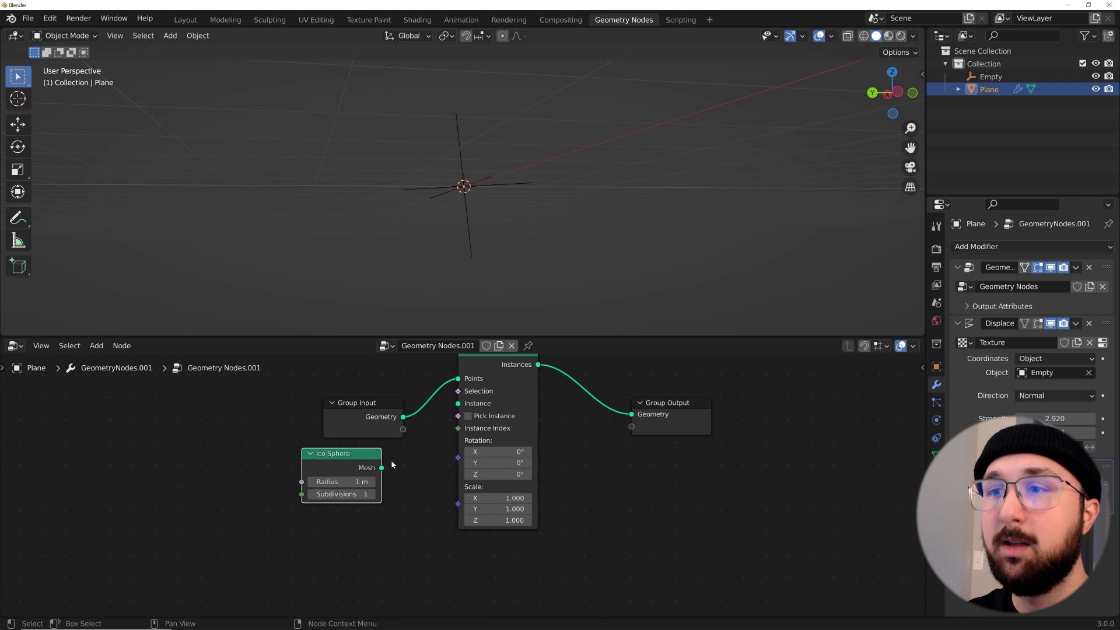
{"action": "left_click_drag", "start_coordinate": [462, 403], "coordinate": [462, 403]}
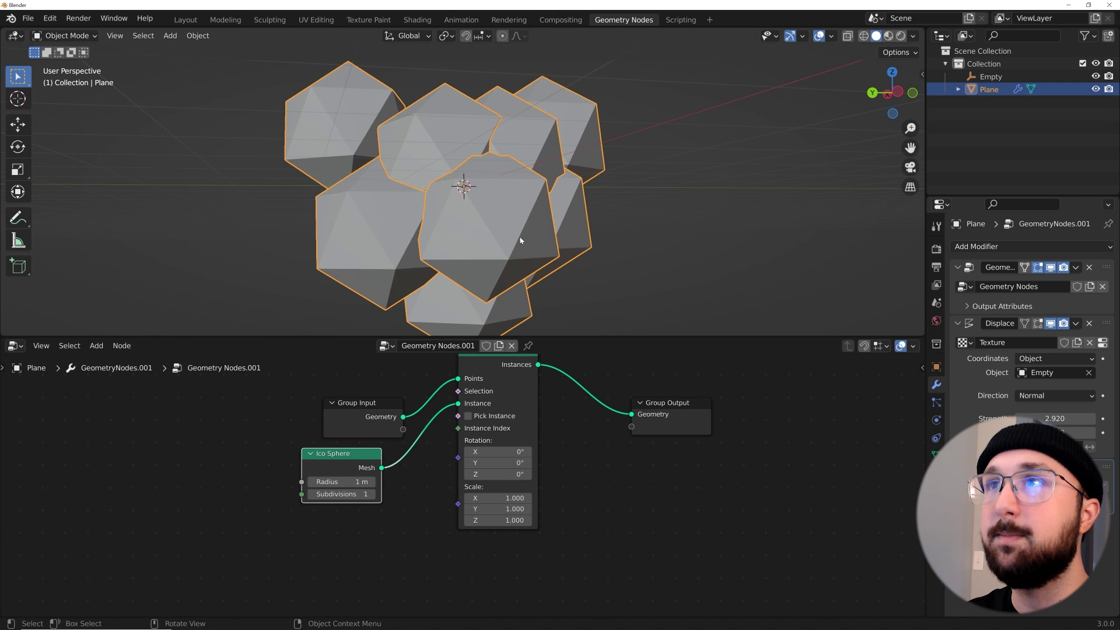
Set the new Ico Sphere's subdivisions to 4 and the Instance on Points scale to 0.07 on all axes
{"action": "left_click", "coordinate": [371, 494]}
{"action": "left_click", "coordinate": [370, 494]}
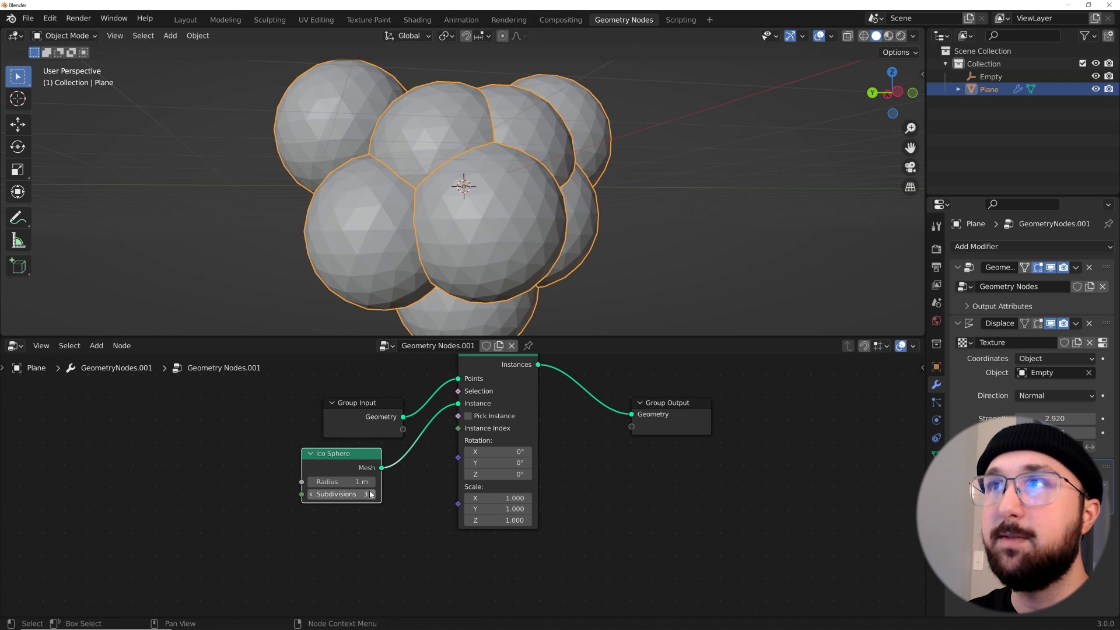
{"action": "left_click", "coordinate": [371, 494]}
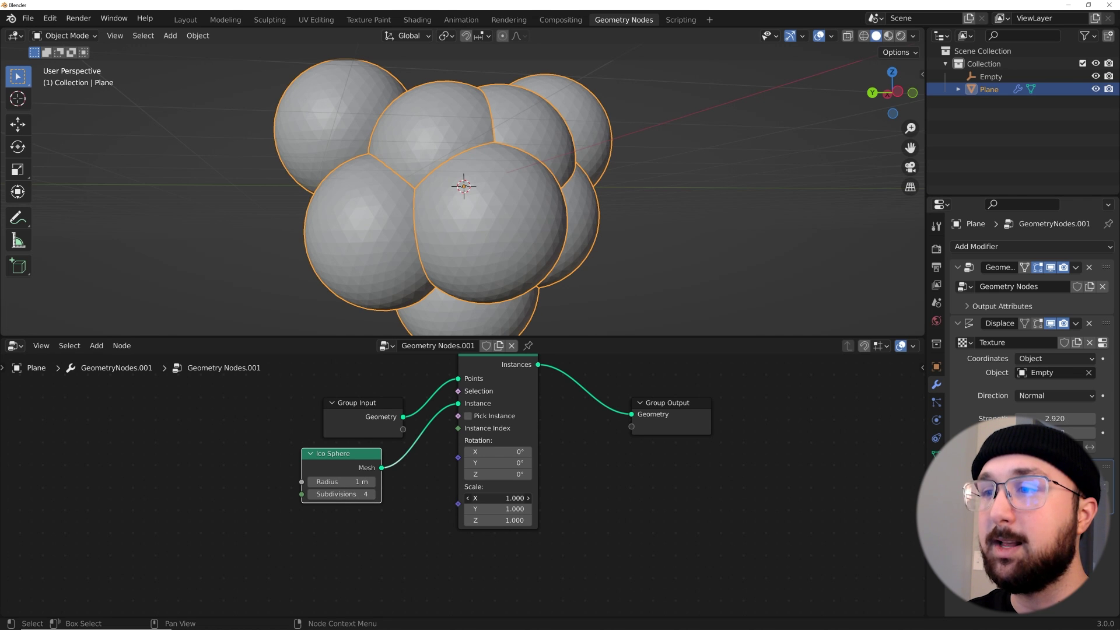
{"action": "left_click_drag", "start_coordinate": [498, 517], "coordinate": [438, 497]}
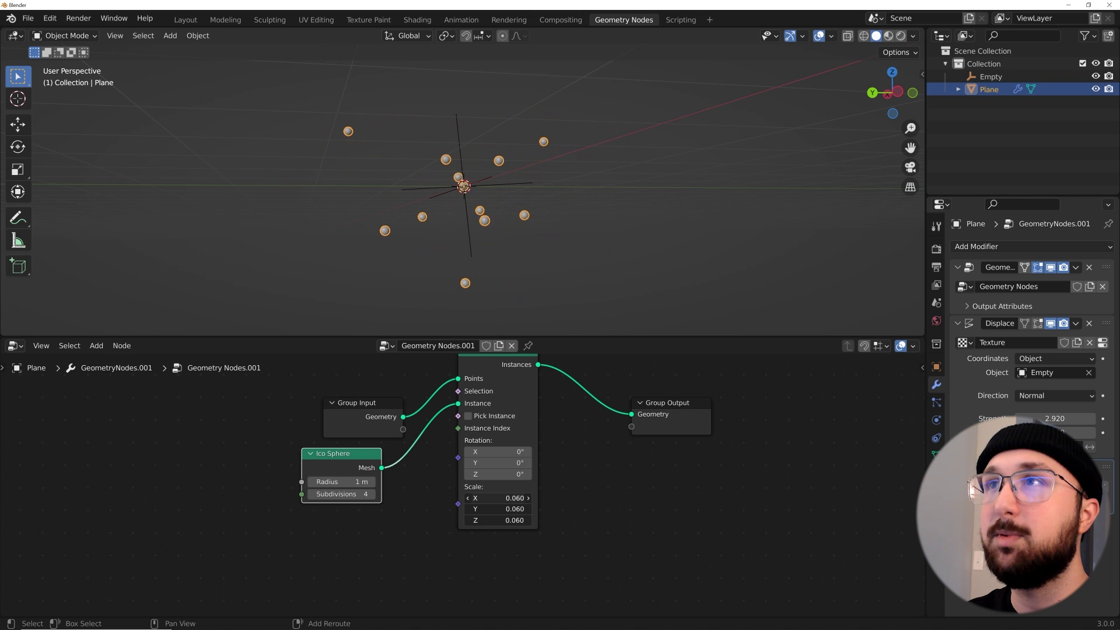
{"action": "middle_click_drag", "start_coordinate": [525, 224], "coordinate": [535, 274]}
{"action": "scroll", "coordinate": [535, 275], "scroll_direction": "up", "scroll_amount": 3}
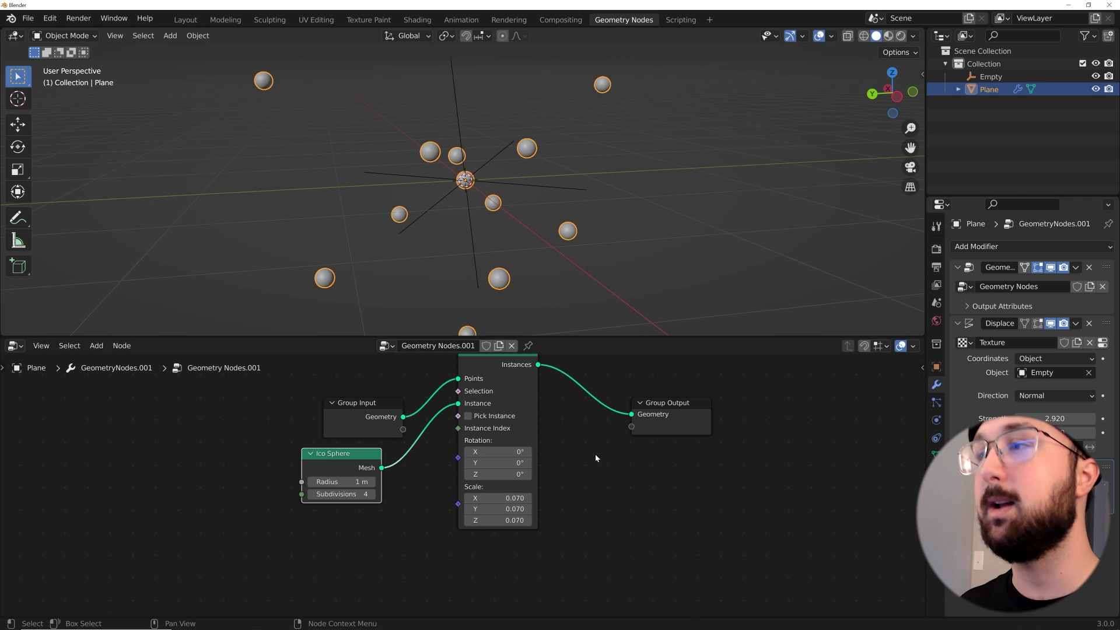
{"action": "scroll", "coordinate": [595, 458], "scroll_direction": "down", "scroll_amount": 2}
{"action": "scroll", "coordinate": [519, 187], "scroll_direction": "up", "scroll_amount": 4}
{"action": "middle_click_drag", "start_coordinate": [520, 188], "coordinate": [529, 207]}
{"action": "scroll", "coordinate": [408, 160], "scroll_direction": "up", "scroll_amount": 1}
{"action": "key", "text": "shift+a"}
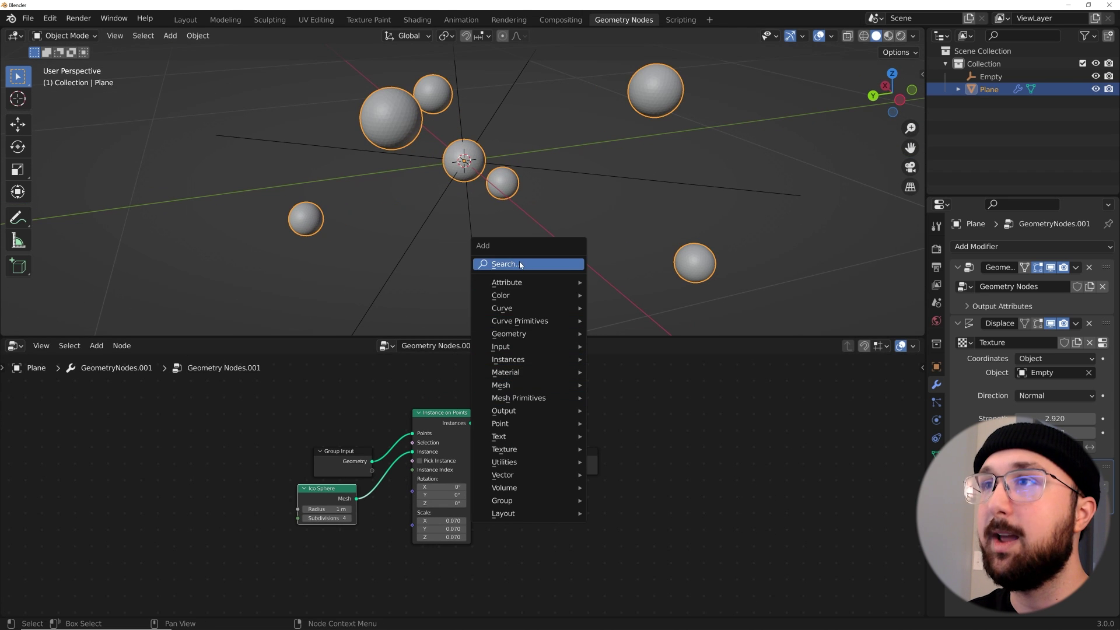
{"action": "type", "text": "smoo"}
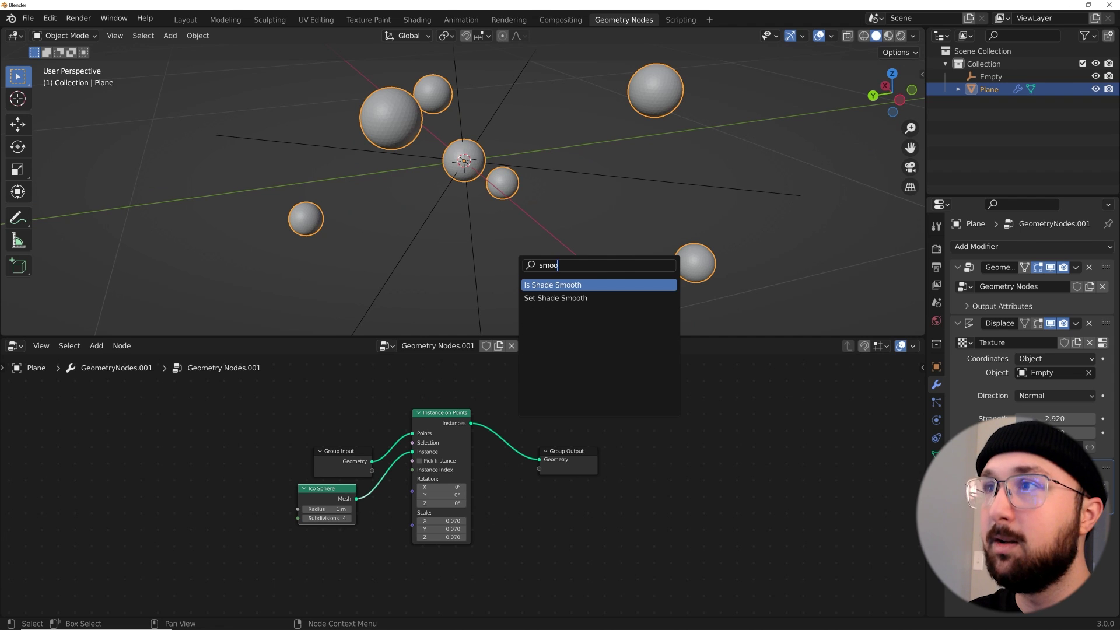
{"action": "key", "text": "Down"}
{"action": "key", "text": "Return"}
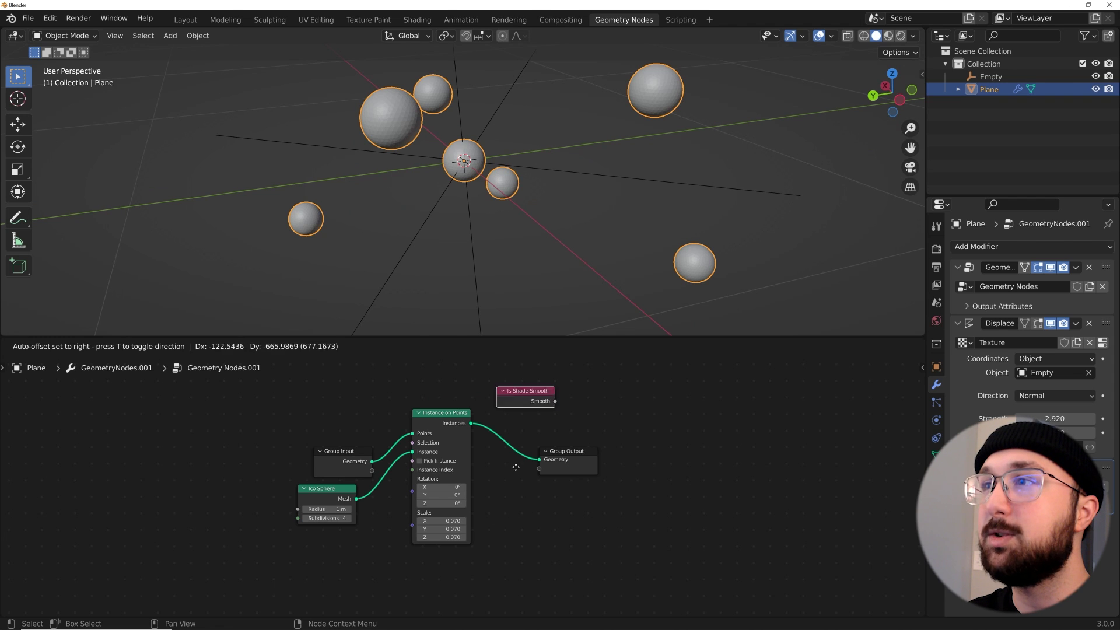
{"action": "right_click", "coordinate": [625, 442]}
Insert a Set Shade Smooth node between Instance on Points and the Group Output
{"action": "key", "text": "shift+a"}
{"action": "left_click", "coordinate": [587, 373]}
{"action": "type", "text": "smoo"}
{"action": "left_click", "coordinate": [645, 408]}
{"action": "left_click", "coordinate": [531, 441]}
{"action": "scroll", "coordinate": [449, 133], "scroll_direction": "up", "scroll_amount": 1}
{"action": "scroll", "coordinate": [449, 133], "scroll_direction": "down", "scroll_amount": 6}
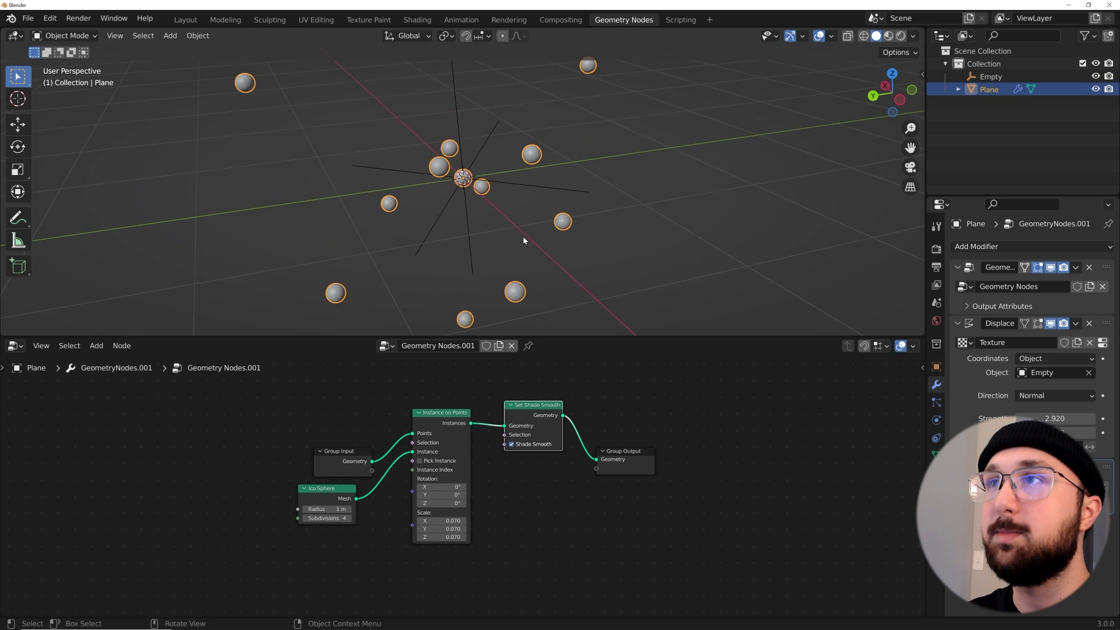
{"action": "middle_click_drag", "start_coordinate": [556, 231], "coordinate": [555, 207]}
Insert a Join Geometry node after Set Shade Smooth and also connect the Group Input's Geometry to it
{"action": "key", "text": "shift+a"}
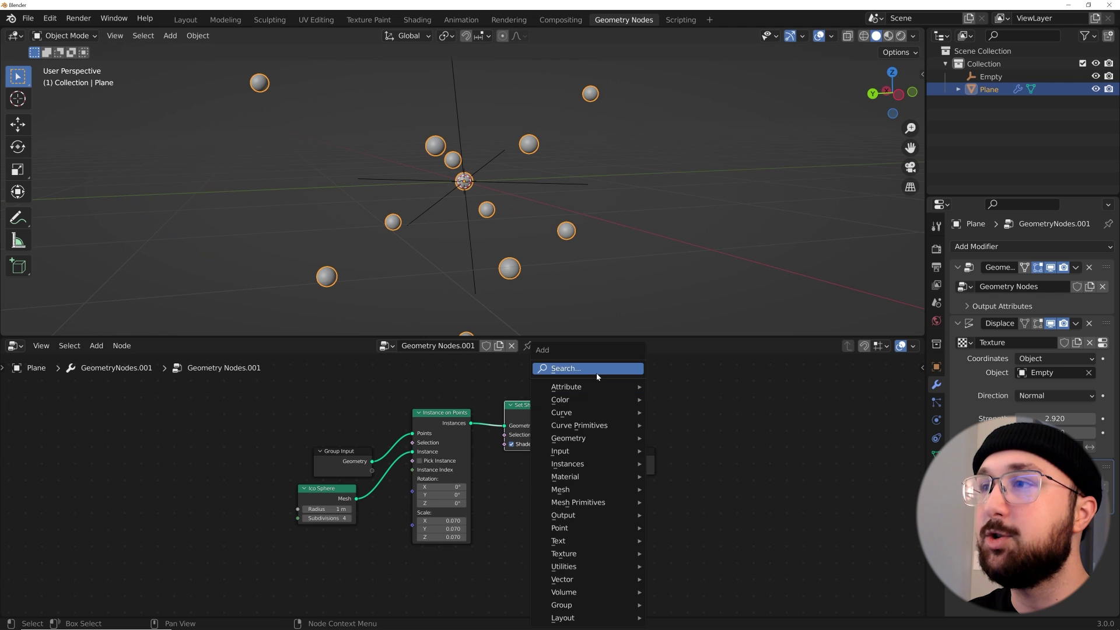
{"action": "left_click", "coordinate": [583, 349]}
{"action": "type", "text": "join"}
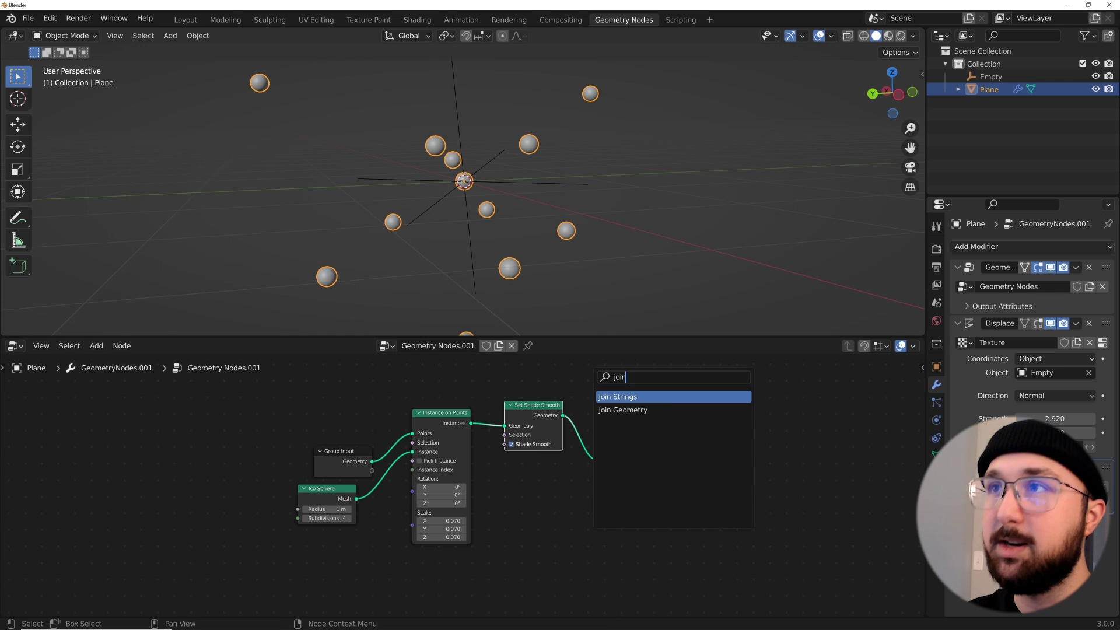
{"action": "key", "text": "Down"}
{"action": "key", "text": "Return"}
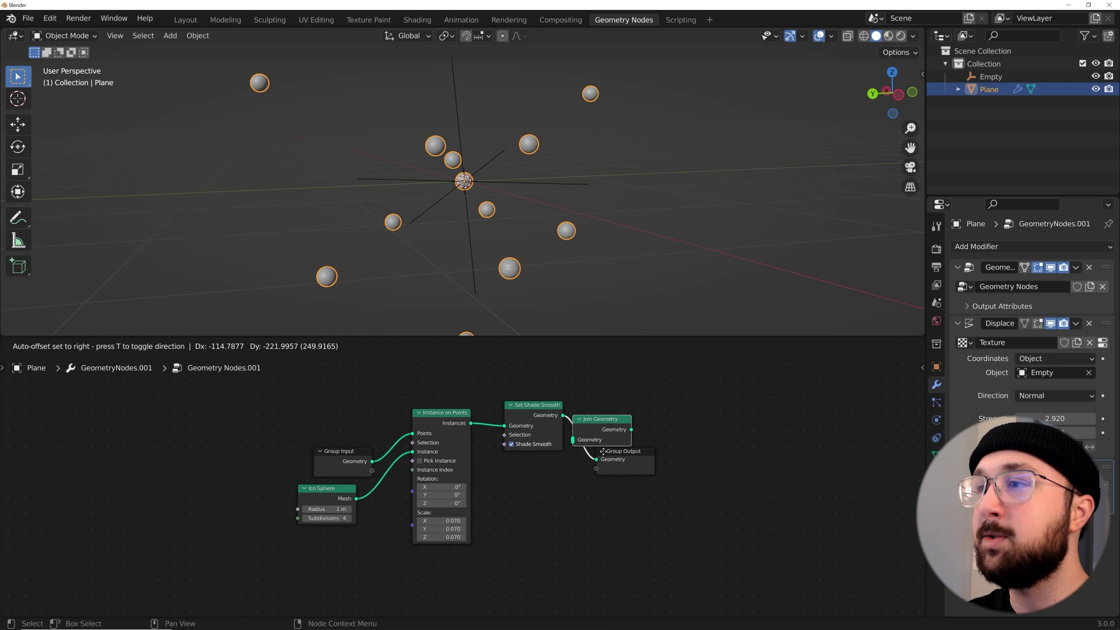
{"action": "left_click", "coordinate": [606, 451]}
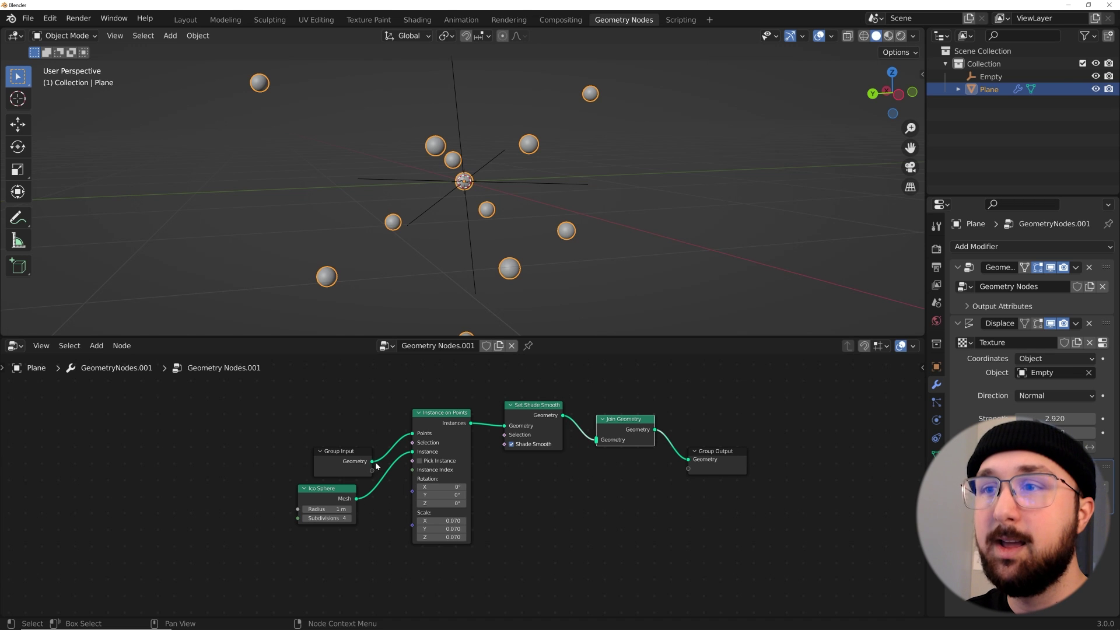
{"action": "left_click_drag", "start_coordinate": [371, 463], "coordinate": [596, 439]}
{"action": "middle_click_drag", "start_coordinate": [579, 222], "coordinate": [548, 327]}
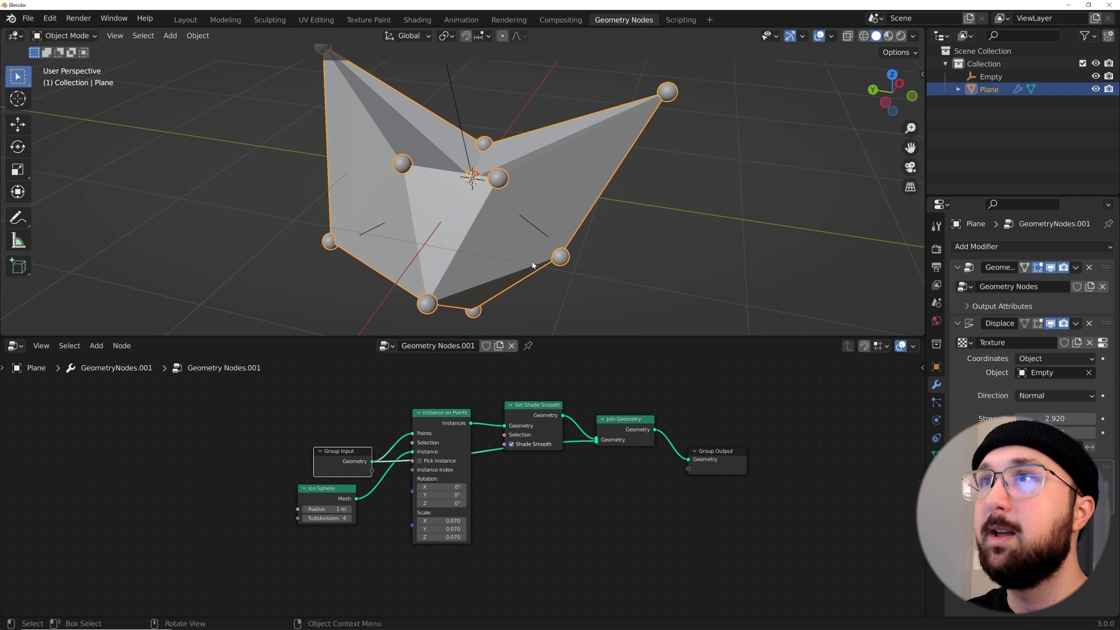
Move the Group Input node down below the Ico Sphere node to free space along its link to Join Geometry
{"action": "scroll", "coordinate": [505, 458], "scroll_direction": "down", "scroll_amount": 2}
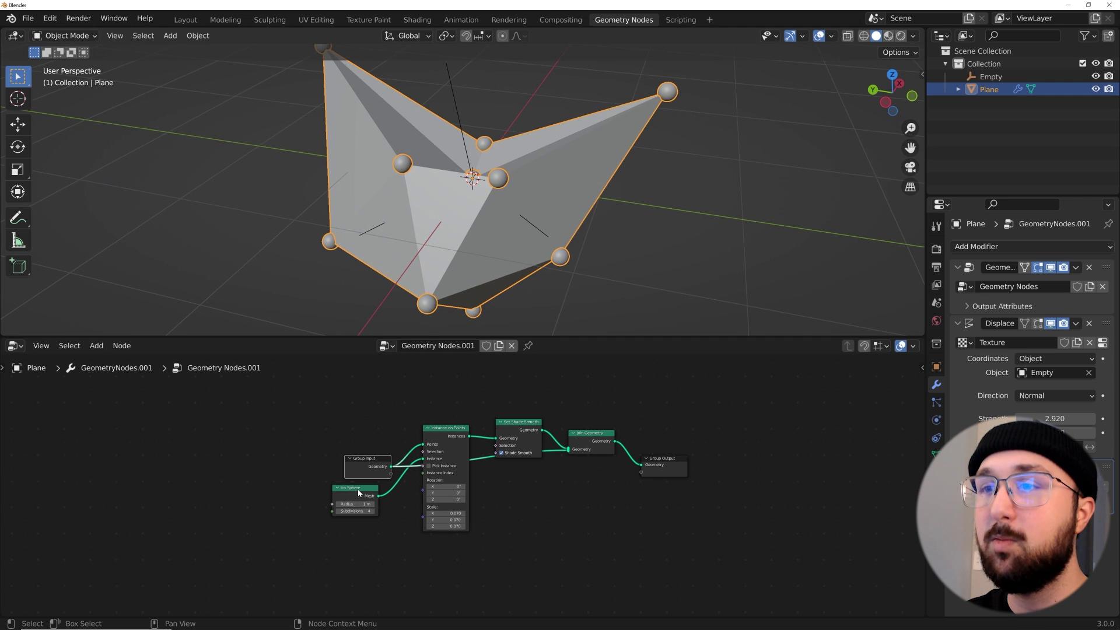
{"action": "left_click_drag", "start_coordinate": [366, 459], "coordinate": [367, 552]}
{"action": "scroll", "coordinate": [447, 567], "scroll_direction": "up", "scroll_amount": 1}
{"action": "scroll", "coordinate": [447, 568], "scroll_direction": "up", "scroll_amount": 1}
{"action": "middle_click_drag", "start_coordinate": [447, 565], "coordinate": [449, 461]}
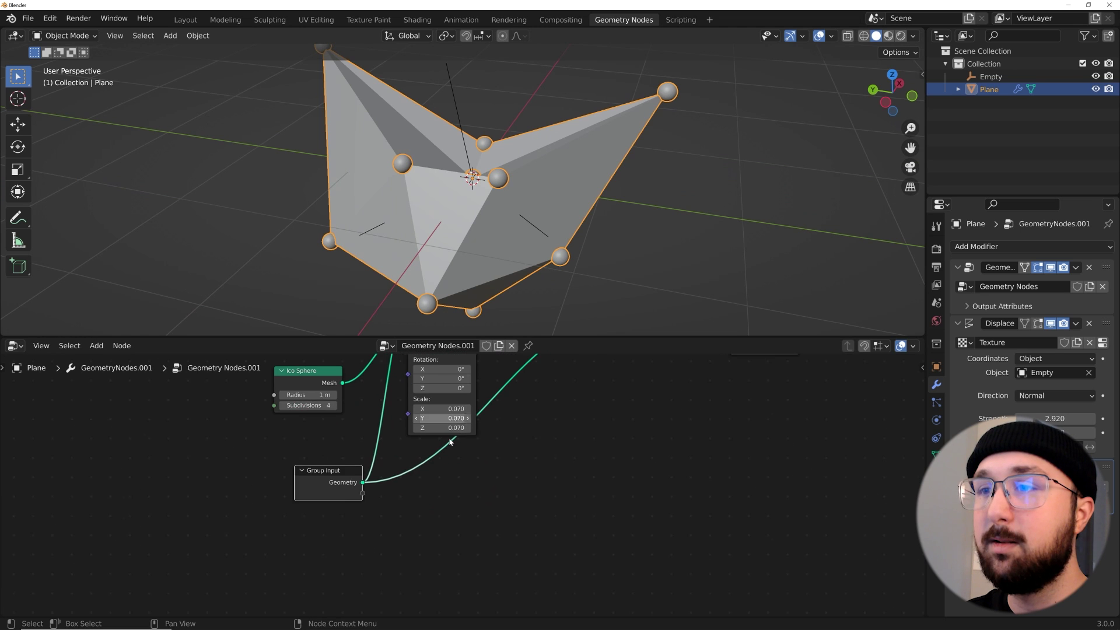
Insert a Mesh to Curve node on the link between the Group Input and Join Geometry
{"action": "scroll", "coordinate": [451, 445], "scroll_direction": "up", "scroll_amount": 1}
{"action": "key", "text": "shift+a"}
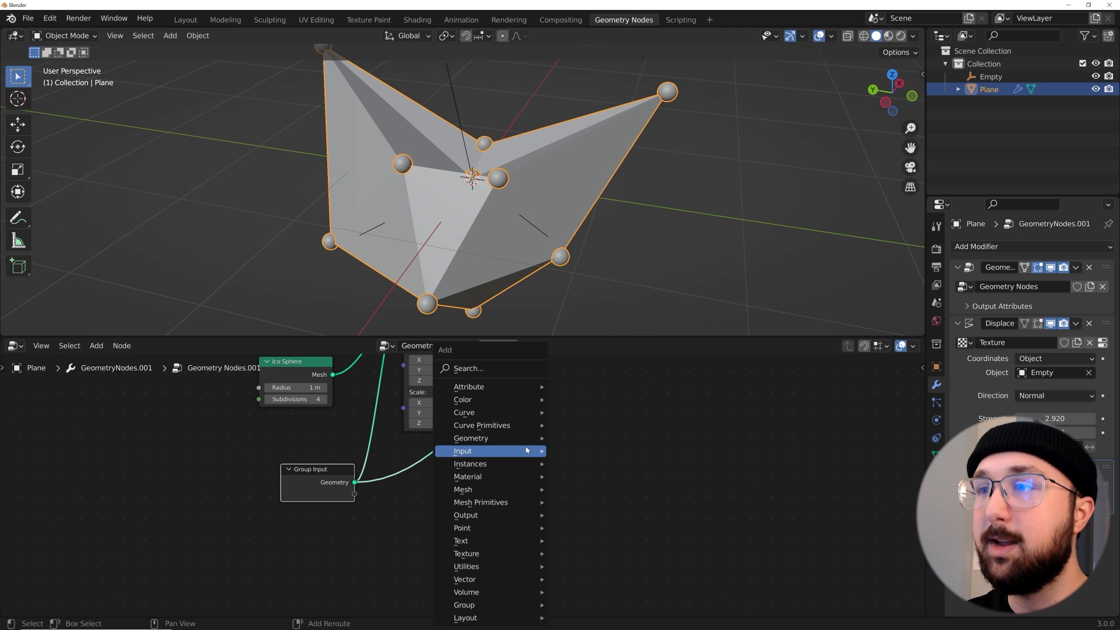
{"action": "left_click", "coordinate": [476, 369]}
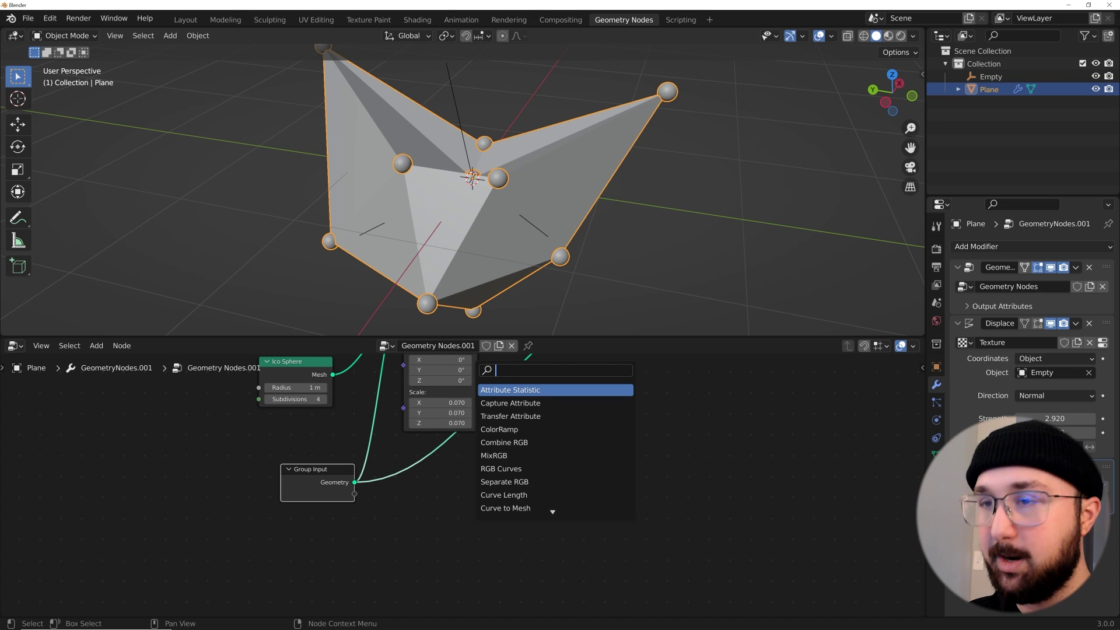
{"action": "type", "text": "mesh to"}
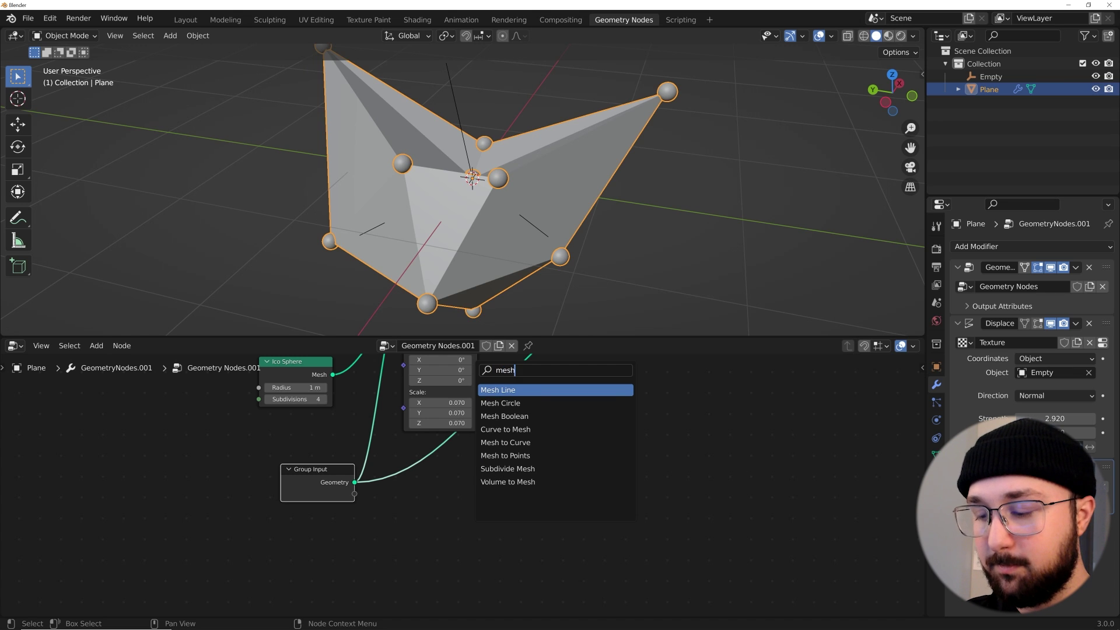
{"action": "left_click", "coordinate": [489, 404]}
{"action": "left_click", "coordinate": [442, 488]}
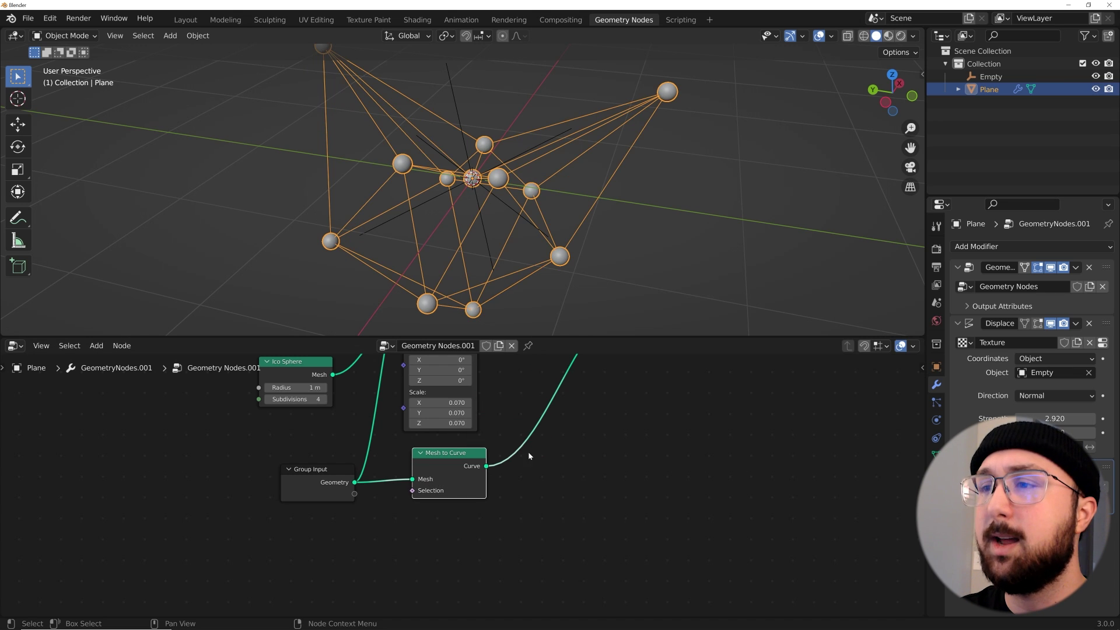
Insert a Curve to Mesh node between Mesh to Curve and Join Geometry
{"action": "key", "text": "shift+a"}
{"action": "left_click", "coordinate": [527, 373]}
{"action": "type", "text": "curve to"}
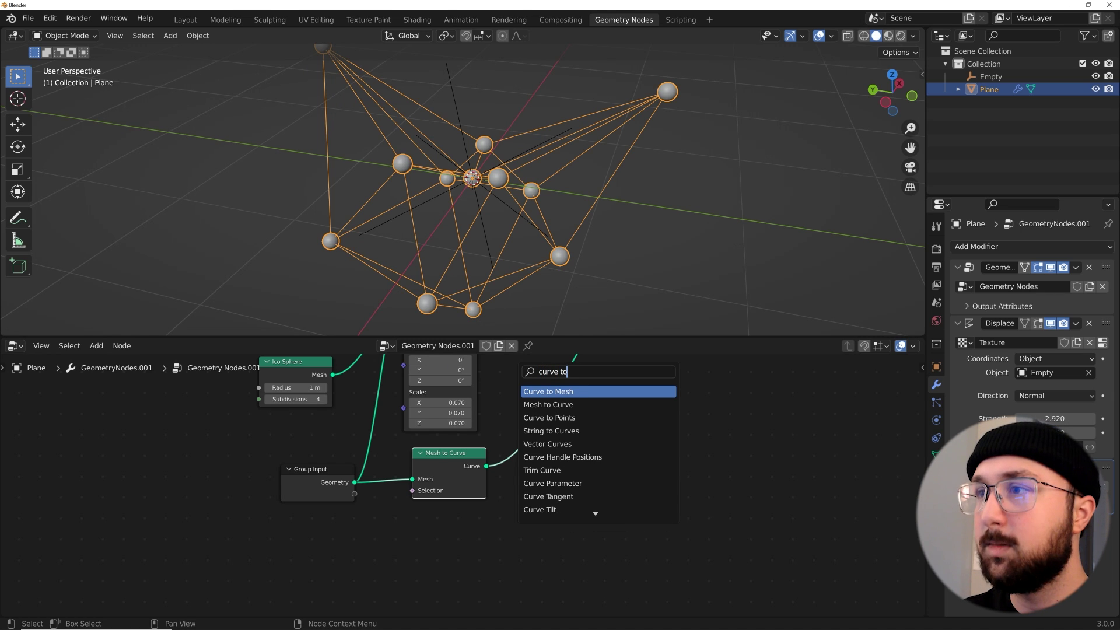
{"action": "left_click", "coordinate": [537, 391]}
{"action": "left_click", "coordinate": [529, 428]}
Add a Curve Circle node and connect its Curve output to the Profile Curve of Curve to Mesh
{"action": "key", "text": "shift+a"}
{"action": "left_click", "coordinate": [528, 377]}
{"action": "type", "text": "circ"}
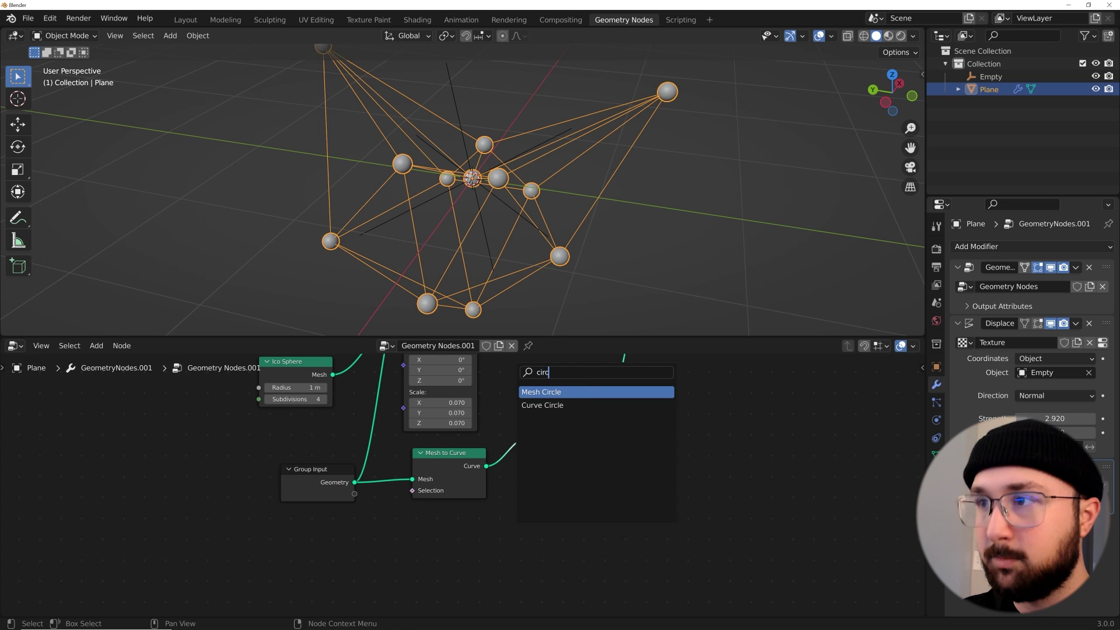
{"action": "key", "text": "Down"}
{"action": "key", "text": "Return"}
{"action": "left_click", "coordinate": [519, 526]}
{"action": "left_click_drag", "start_coordinate": [506, 524], "coordinate": [528, 449]}
Set the Curve Circle's radius to 0.01 m
{"action": "left_click", "coordinate": [466, 565]}
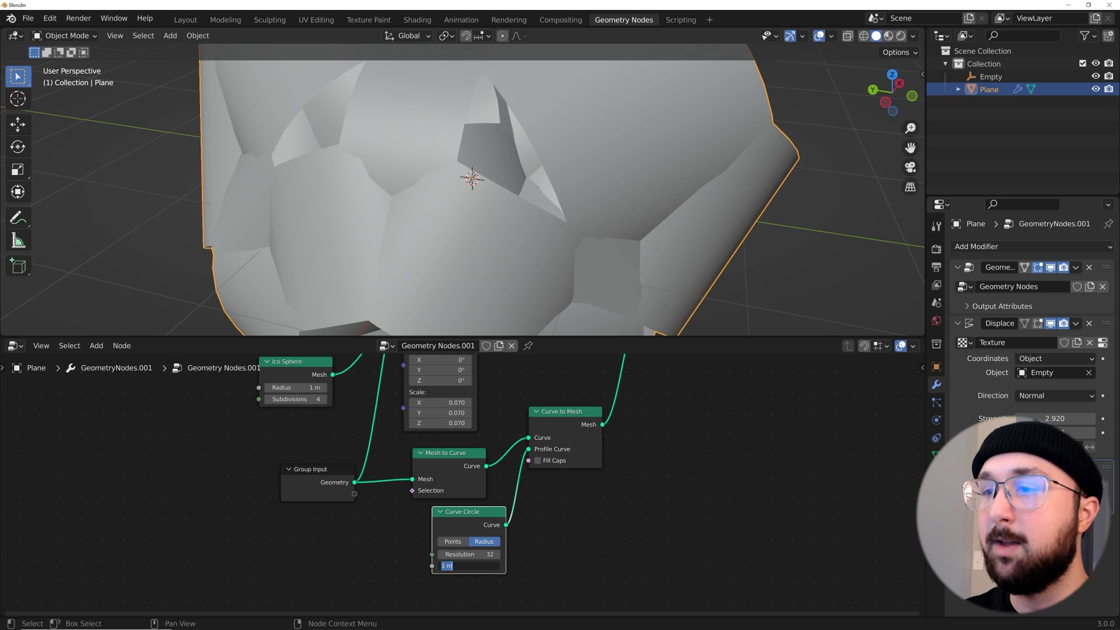
{"action": "type", "text": "0.01"}
{"action": "key", "text": "Return"}
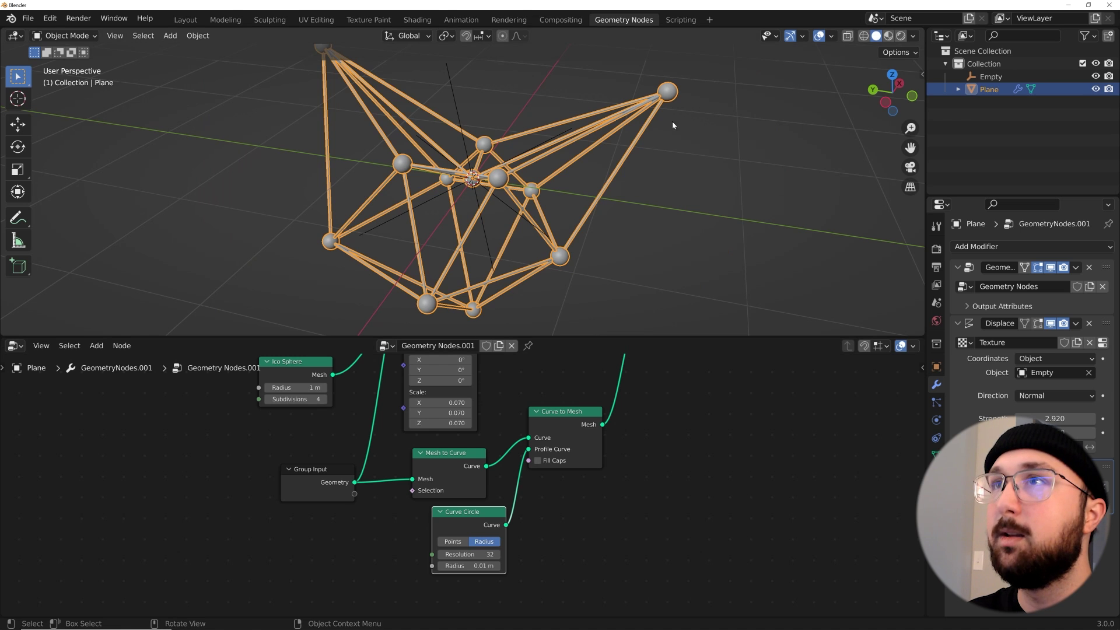
Connect the Group Input's Geometry directly to Join Geometry as well and look at the combined mesh from several angles
{"action": "left_click", "coordinate": [596, 248]}
{"action": "middle_click_drag", "start_coordinate": [595, 249], "coordinate": [584, 225]}
{"action": "scroll", "coordinate": [553, 458], "scroll_direction": "down", "scroll_amount": 6}
{"action": "middle_click_drag", "start_coordinate": [541, 435], "coordinate": [507, 461]}
{"action": "left_click_drag", "start_coordinate": [350, 512], "coordinate": [547, 400]}
{"action": "middle_click_drag", "start_coordinate": [574, 221], "coordinate": [534, 217]}
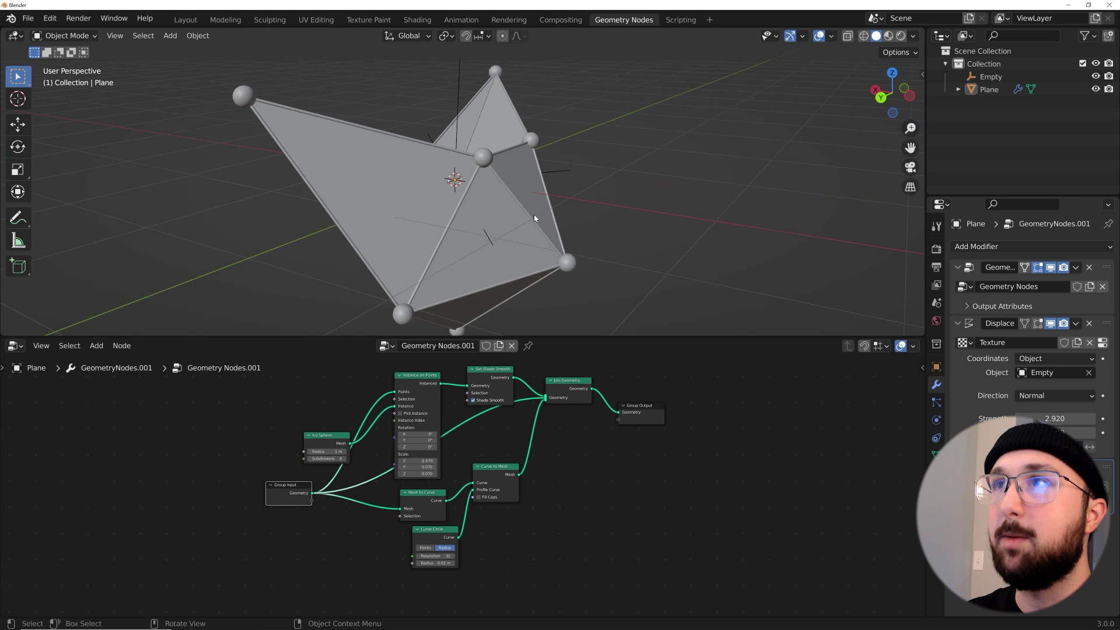
{"action": "scroll", "coordinate": [478, 212], "scroll_direction": "down", "scroll_amount": 5}
{"action": "scroll", "coordinate": [419, 211], "scroll_direction": "up", "scroll_amount": 5}
{"action": "middle_click_drag", "start_coordinate": [419, 211], "coordinate": [456, 223]}
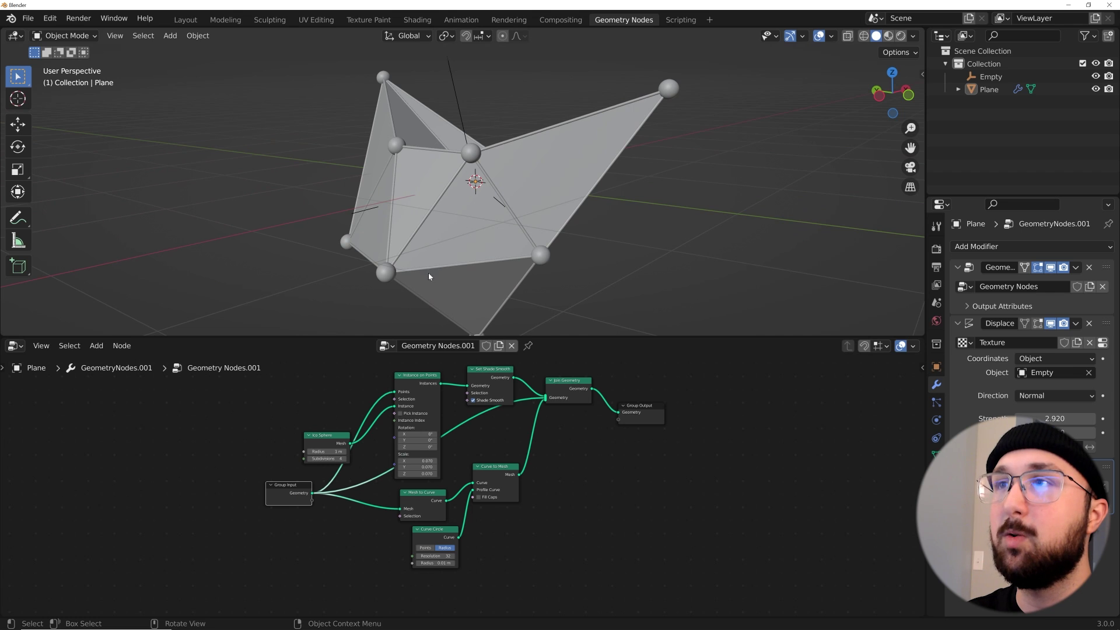
Set the Instance on Points scale to 0.04 on all axes
{"action": "scroll", "coordinate": [470, 508], "scroll_direction": "up", "scroll_amount": 3}
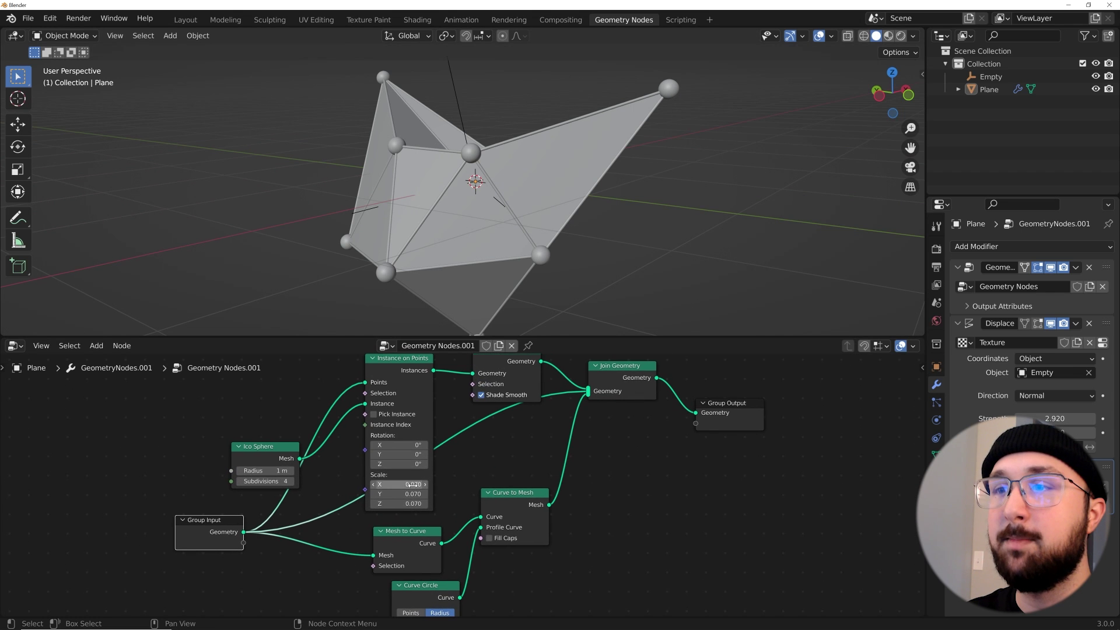
{"action": "left_click_drag", "start_coordinate": [409, 484], "coordinate": [379, 484]}
{"action": "middle_click_drag", "start_coordinate": [491, 258], "coordinate": [574, 133]}
{"action": "scroll", "coordinate": [563, 211], "scroll_direction": "up", "scroll_amount": 5}
{"action": "scroll", "coordinate": [559, 229], "scroll_direction": "down", "scroll_amount": 3}
Add a mesh plane as a floor at the scene centre and scale it up to about 6.85
{"action": "key", "text": "shift+a"}
{"action": "mouse_move", "coordinate": [574, 133]}
{"action": "left_click", "coordinate": [641, 131]}
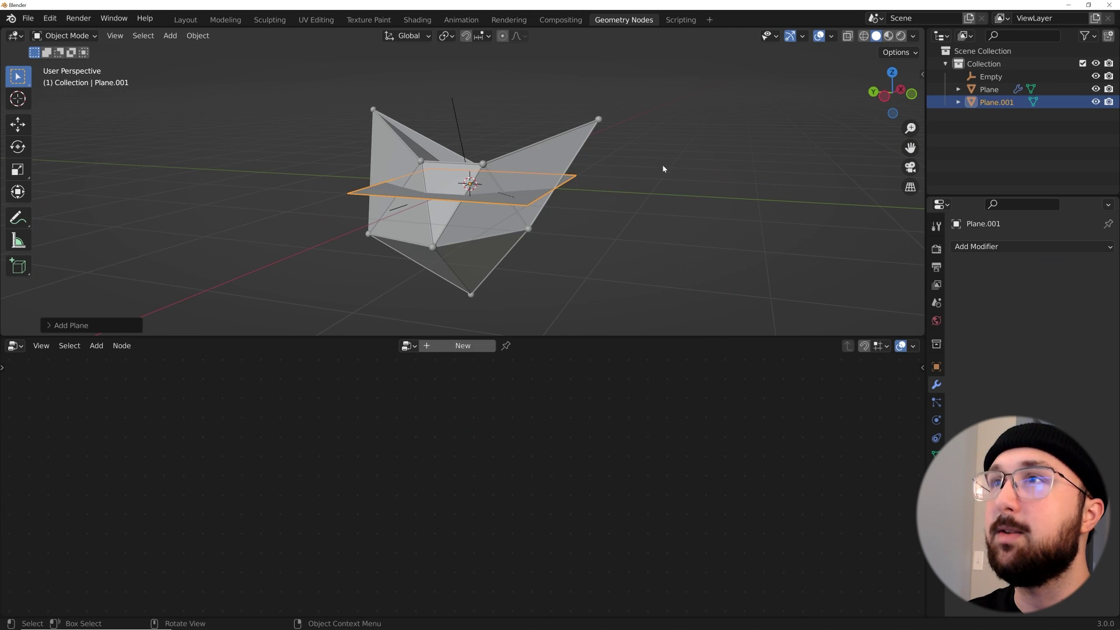
{"action": "scroll", "coordinate": [593, 225], "scroll_direction": "down", "scroll_amount": 2}
{"action": "key", "text": "s"}
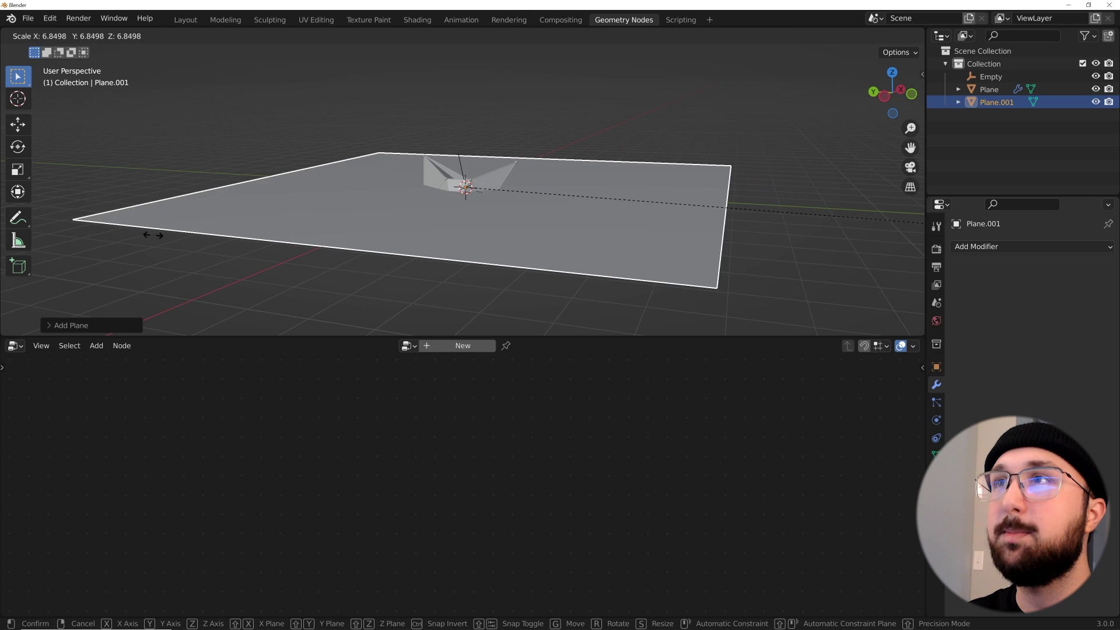
{"action": "left_click", "coordinate": [553, 188]}
{"action": "scroll", "coordinate": [553, 188], "scroll_direction": "up", "scroll_amount": 2}
Select the displaced mesh together with the Empty and raise both about 1.56 m along Z, above the floor plane
{"action": "left_click", "coordinate": [455, 175]}
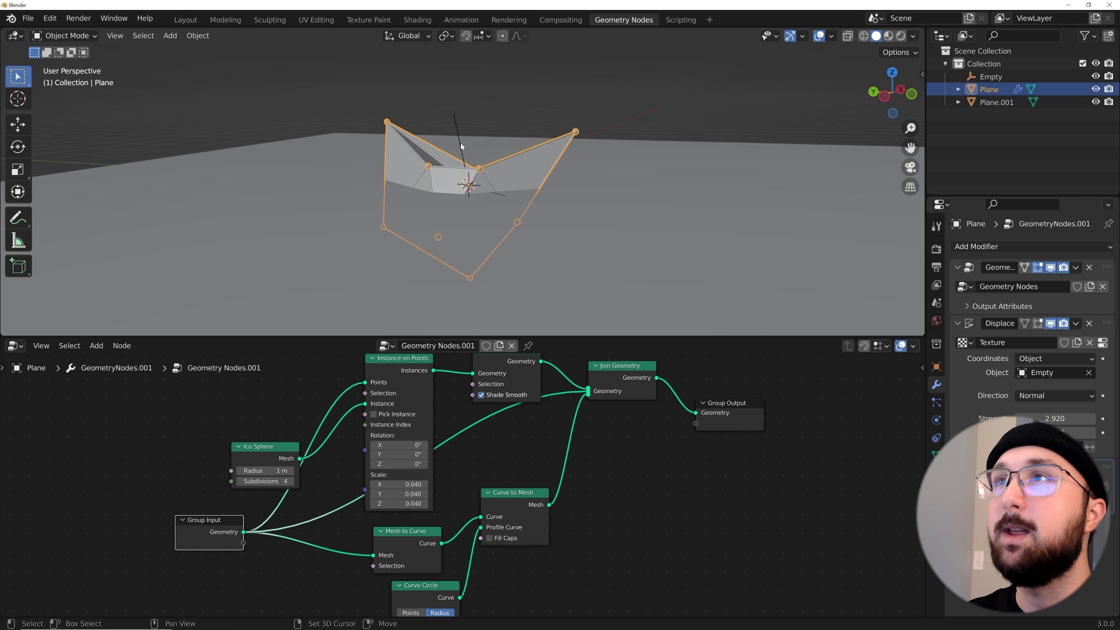
{"action": "left_click", "coordinate": [460, 145], "text": "shift"}
{"action": "middle_click_drag", "start_coordinate": [460, 142], "coordinate": [439, 165]}
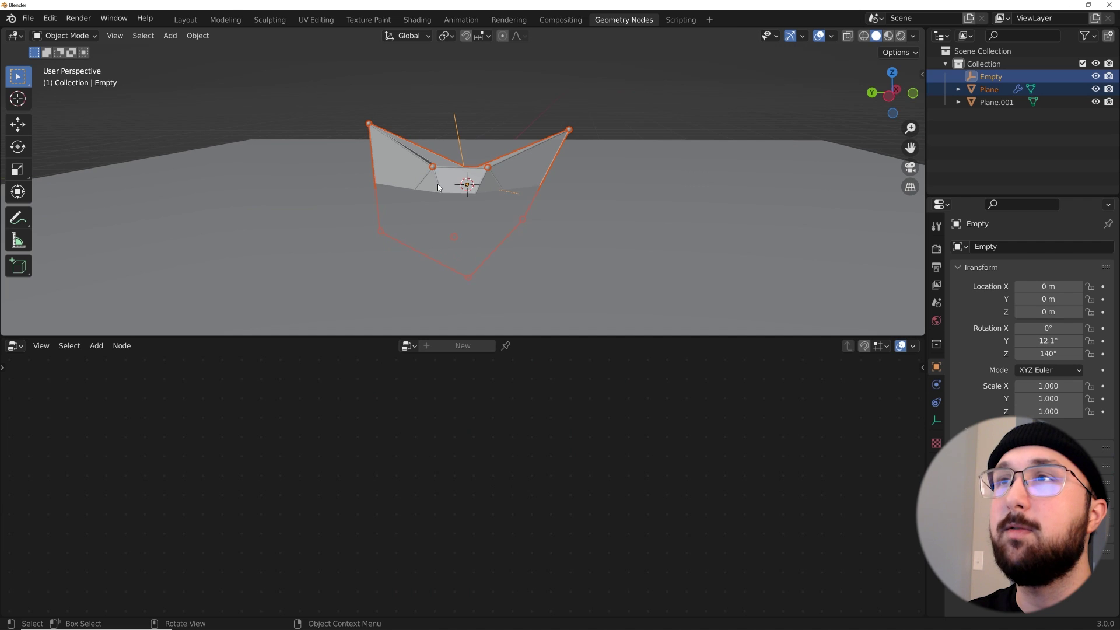
{"action": "left_click", "coordinate": [460, 161]}
{"action": "left_click", "coordinate": [458, 135], "text": "shift"}
{"action": "left_click", "coordinate": [17, 123]}
{"action": "middle_click_drag", "start_coordinate": [373, 169], "coordinate": [478, 138]}
{"action": "left_click_drag", "start_coordinate": [465, 126], "coordinate": [484, 303]}
{"action": "middle_click_drag", "start_coordinate": [505, 250], "coordinate": [511, 197]}
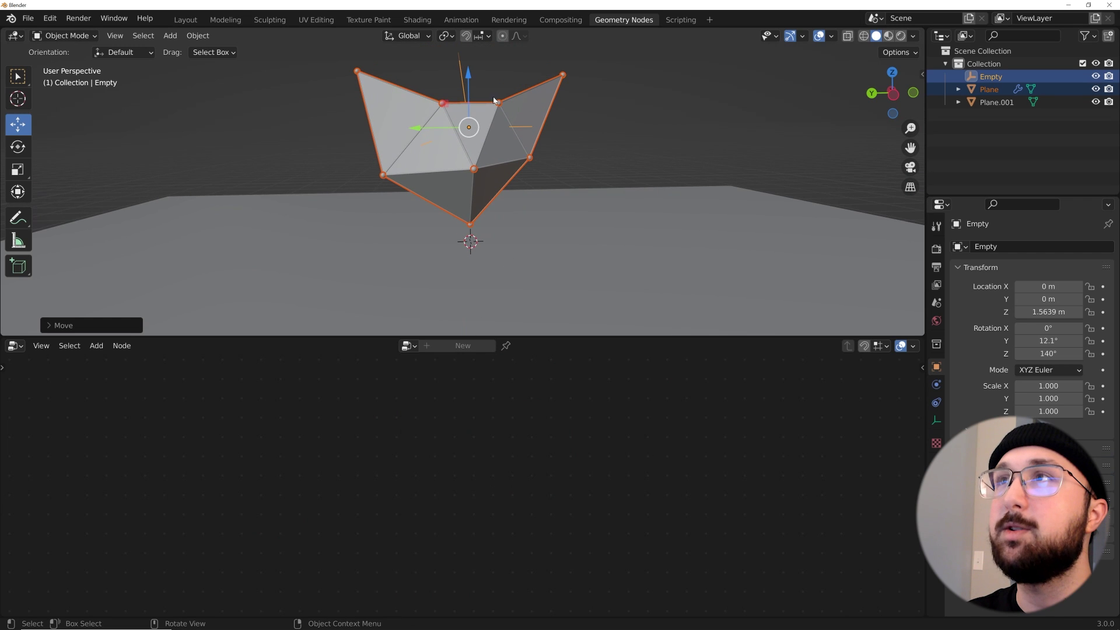
Select only the Empty and rotate it freely to about -26.3°, 51° and 165° to reshape the displaced mesh
{"action": "left_click", "coordinate": [463, 86]}
{"action": "middle_click_drag", "start_coordinate": [500, 113], "coordinate": [495, 107]}
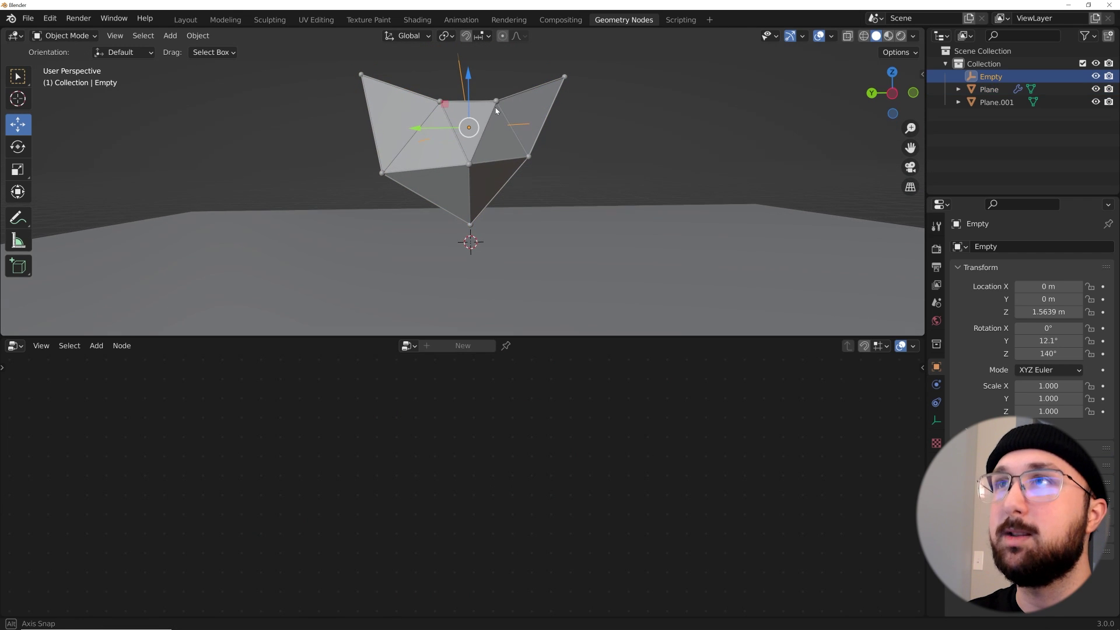
{"action": "key", "text": "r"}
{"action": "key", "text": "r"}
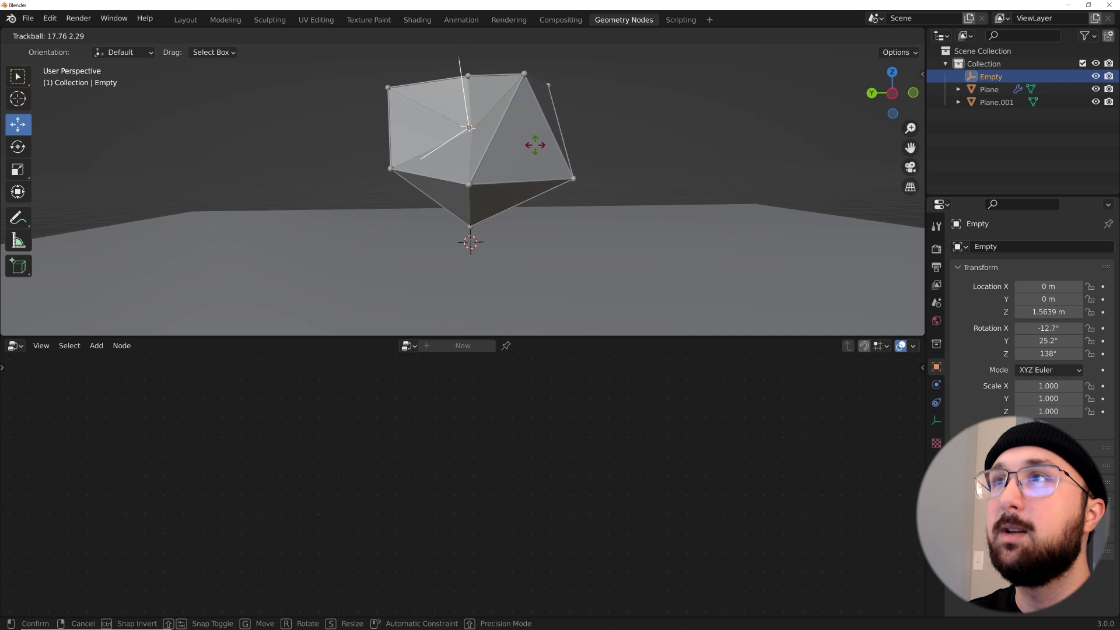
{"action": "left_click", "coordinate": [554, 161]}
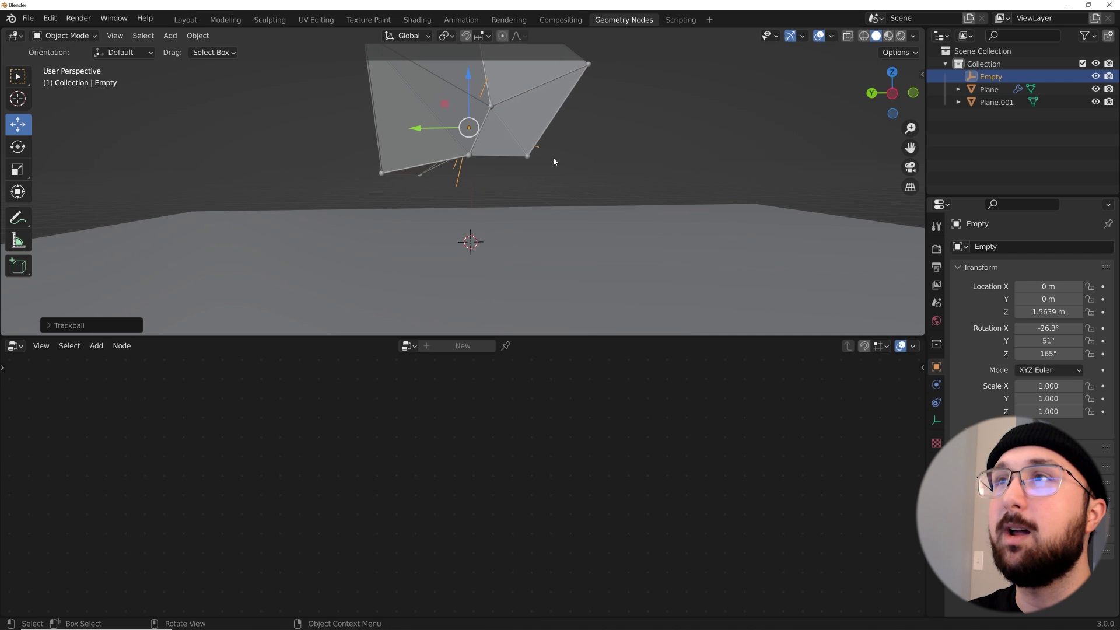
Switch to the Layout workspace and rotate the Empty freely to about -50.9°, 57.4° and 175°
{"action": "left_click", "coordinate": [183, 22]}
{"action": "middle_click_drag", "start_coordinate": [545, 245], "coordinate": [484, 257]}
{"action": "scroll", "coordinate": [400, 219], "scroll_direction": "down", "scroll_amount": 5}
{"action": "key", "text": "r"}
{"action": "key", "text": "r"}
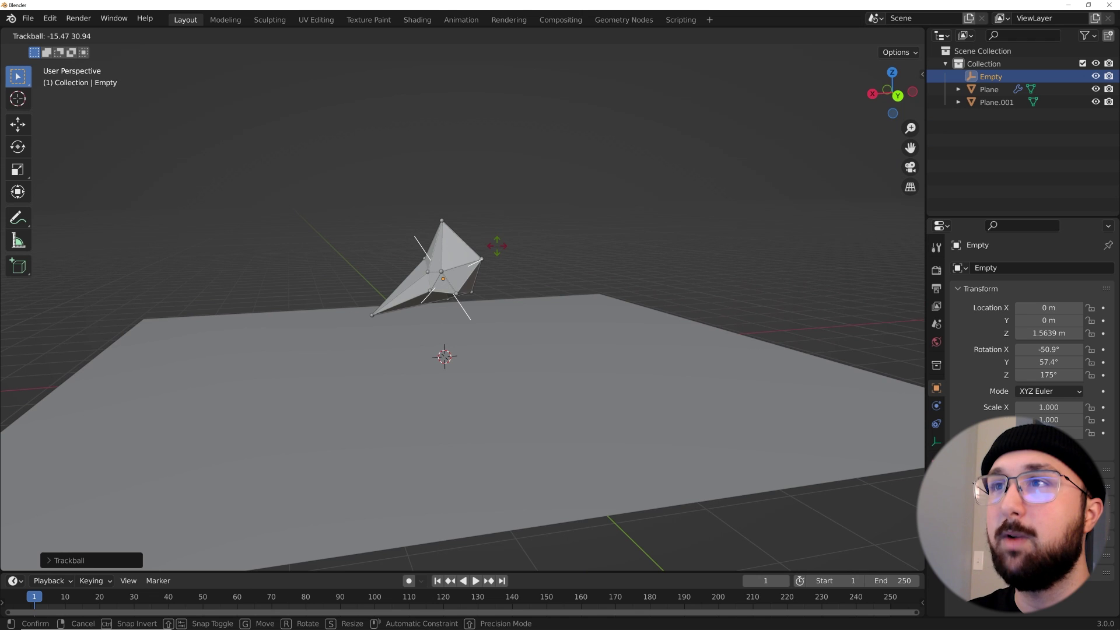
{"action": "left_click", "coordinate": [497, 245]}
{"action": "scroll", "coordinate": [501, 288], "scroll_direction": "up", "scroll_amount": 3}
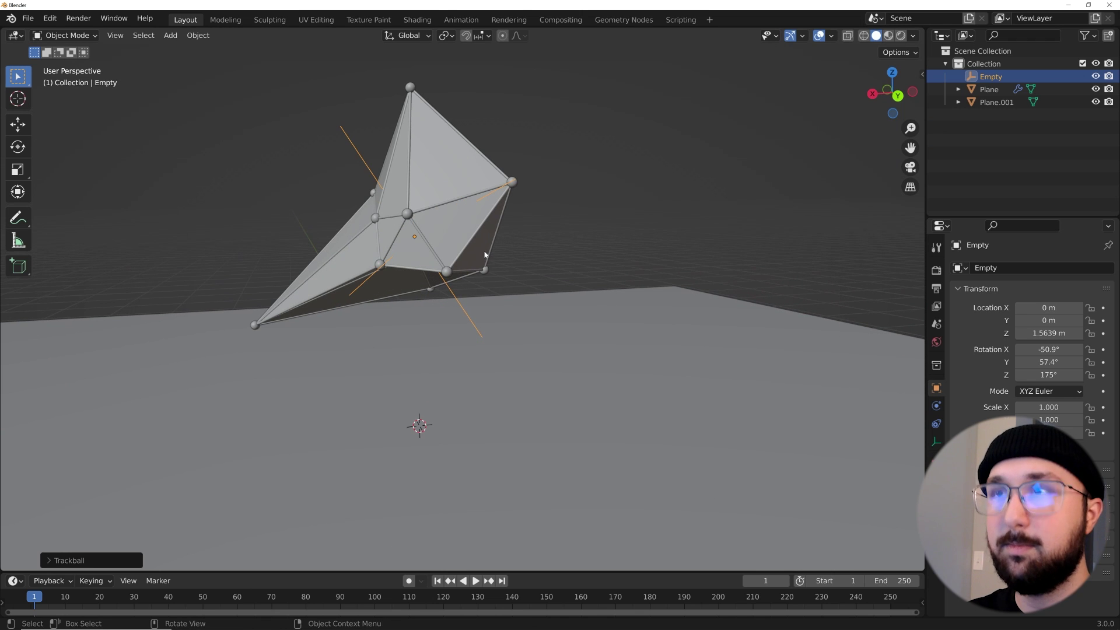
Add the displaced mesh to the selection and rotate it with the Empty until the mesh's rotation is about -66.8°, 40.1° and 399°
{"action": "left_click", "coordinate": [477, 201]}
{"action": "key", "text": "r"}
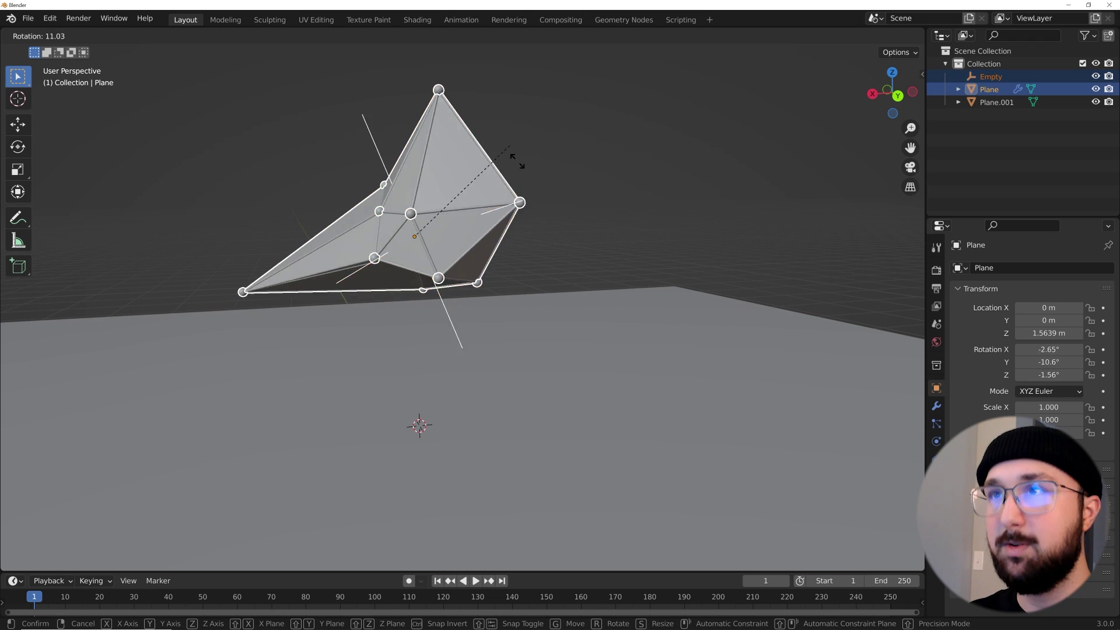
{"action": "left_click", "coordinate": [210, 274]}
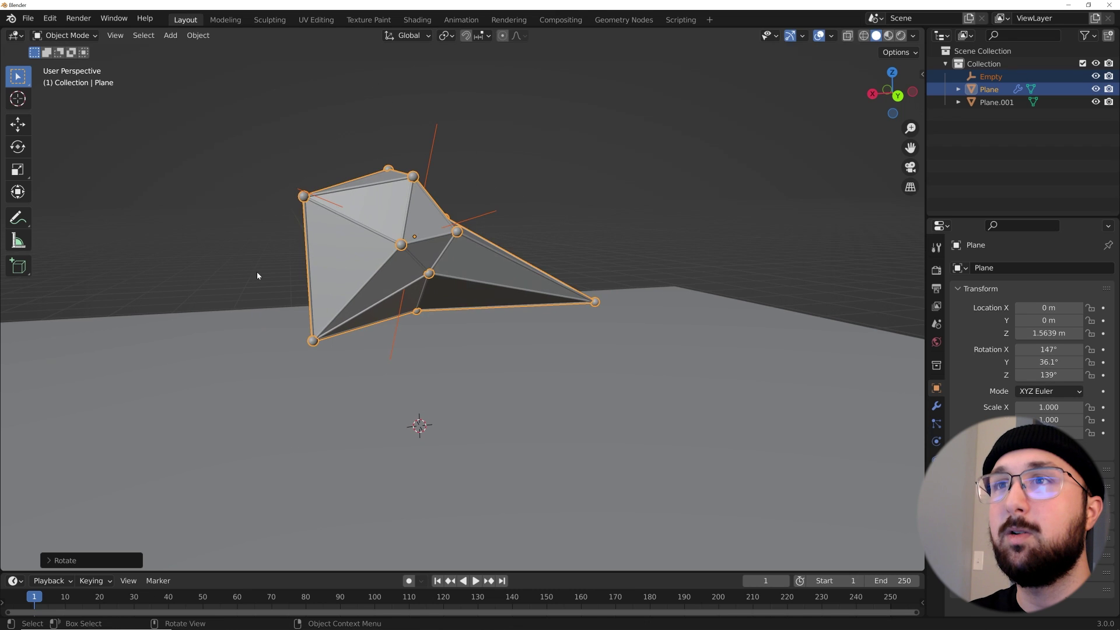
{"action": "key", "text": "r"}
{"action": "key", "text": "r"}
{"action": "key", "text": "r"}
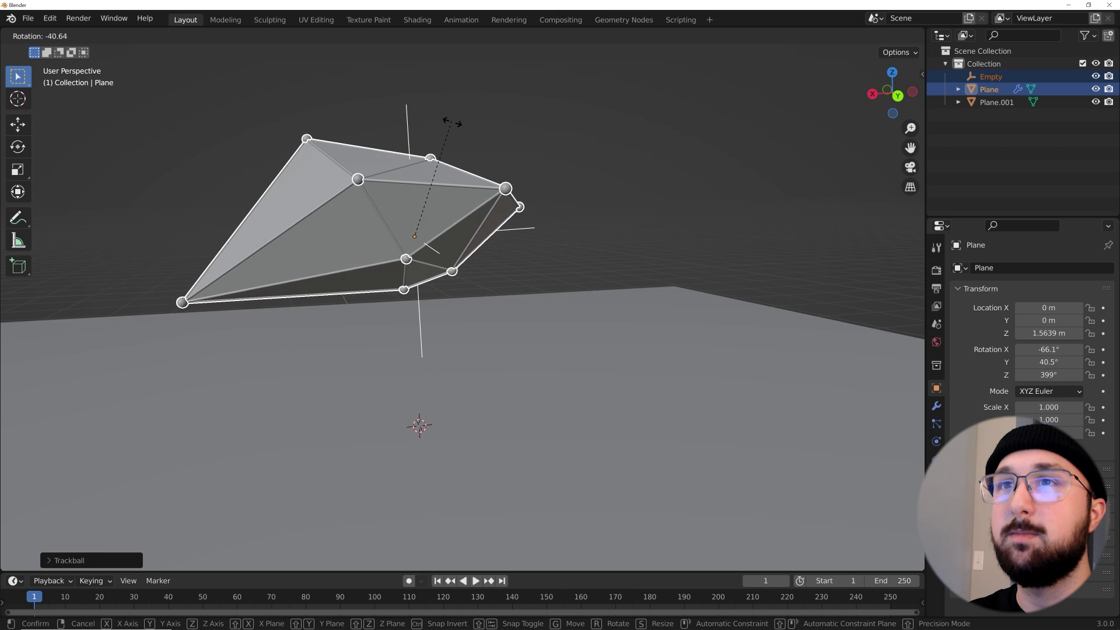
{"action": "left_click", "coordinate": [454, 203]}
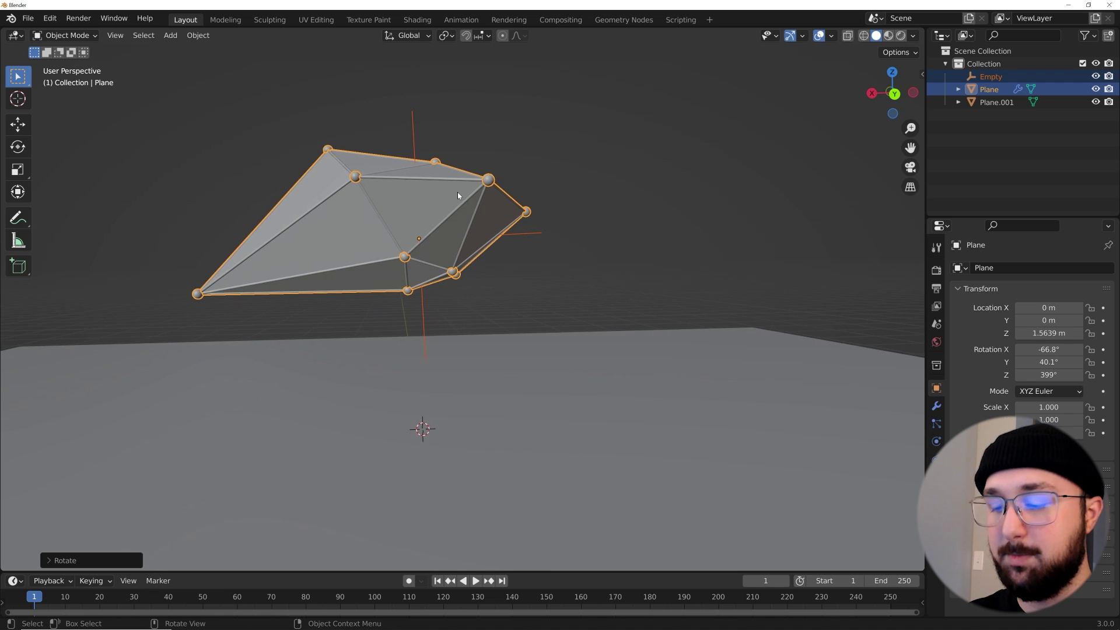
Lower the displaced mesh and the Empty together to a height of about 0.87 m, just above the floor plane
{"action": "scroll", "coordinate": [457, 191], "scroll_direction": "down", "scroll_amount": 3}
{"action": "key", "text": "g"}
{"action": "left_click", "coordinate": [455, 292]}
{"action": "scroll", "coordinate": [442, 330], "scroll_direction": "up", "scroll_amount": 3}
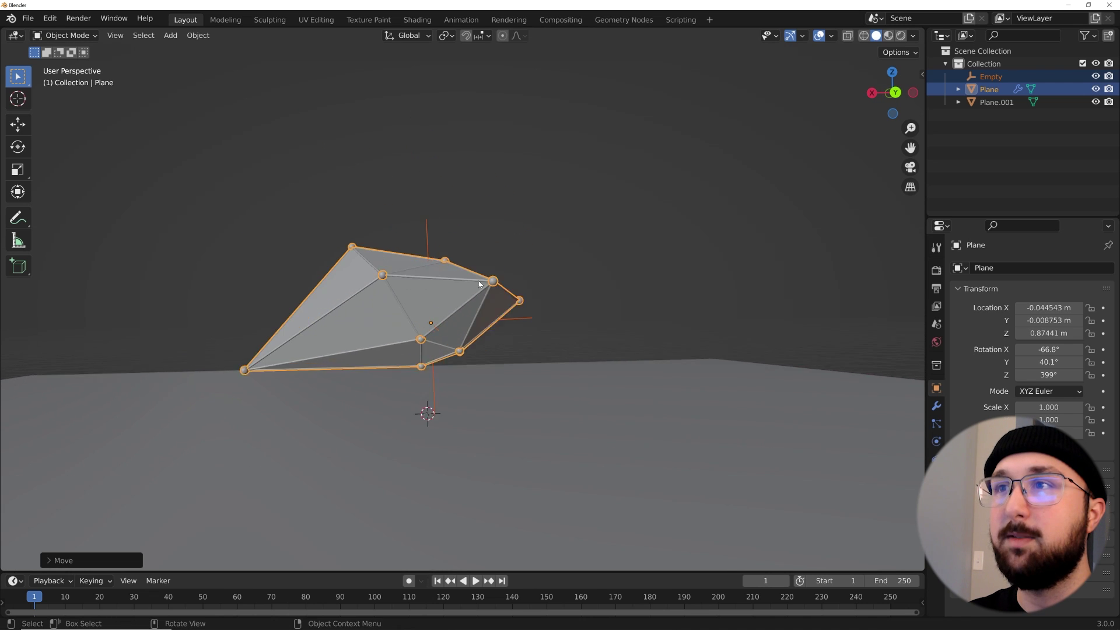
{"action": "middle_click_drag", "start_coordinate": [443, 331], "coordinate": [426, 377]}
{"action": "middle_click_drag", "start_coordinate": [361, 419], "coordinate": [470, 231], "text": "shift"}
Reselect the displaced mesh and the Empty without the floor plane and shift both slightly sideways
{"action": "left_click", "coordinate": [474, 426]}
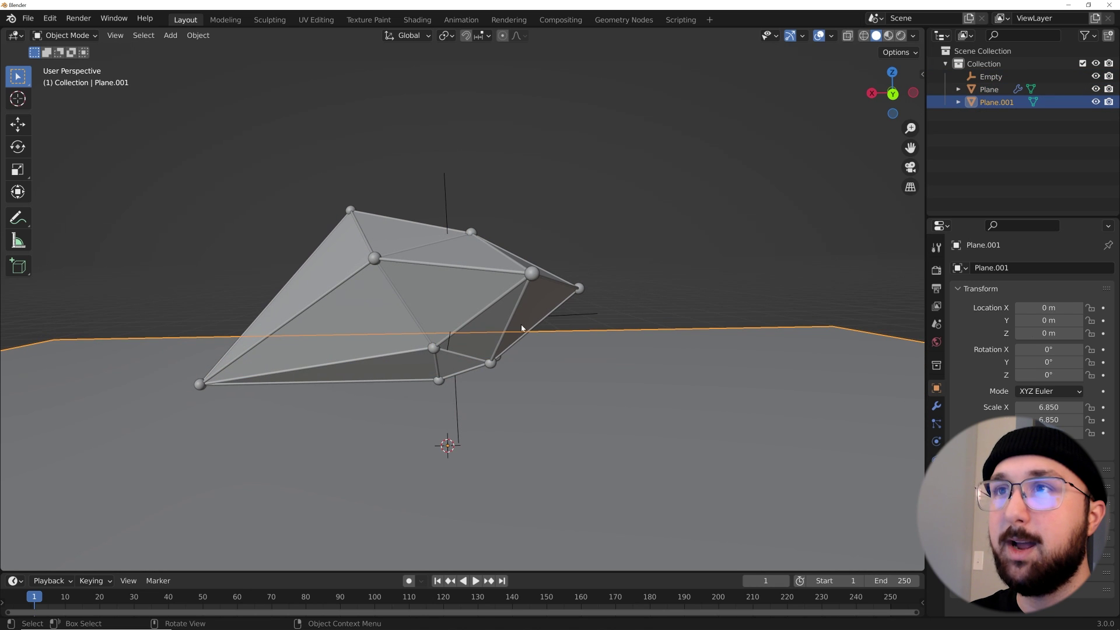
{"action": "middle_click_drag", "start_coordinate": [411, 318], "coordinate": [470, 370]}
{"action": "scroll", "coordinate": [490, 371], "scroll_direction": "down", "scroll_amount": 3}
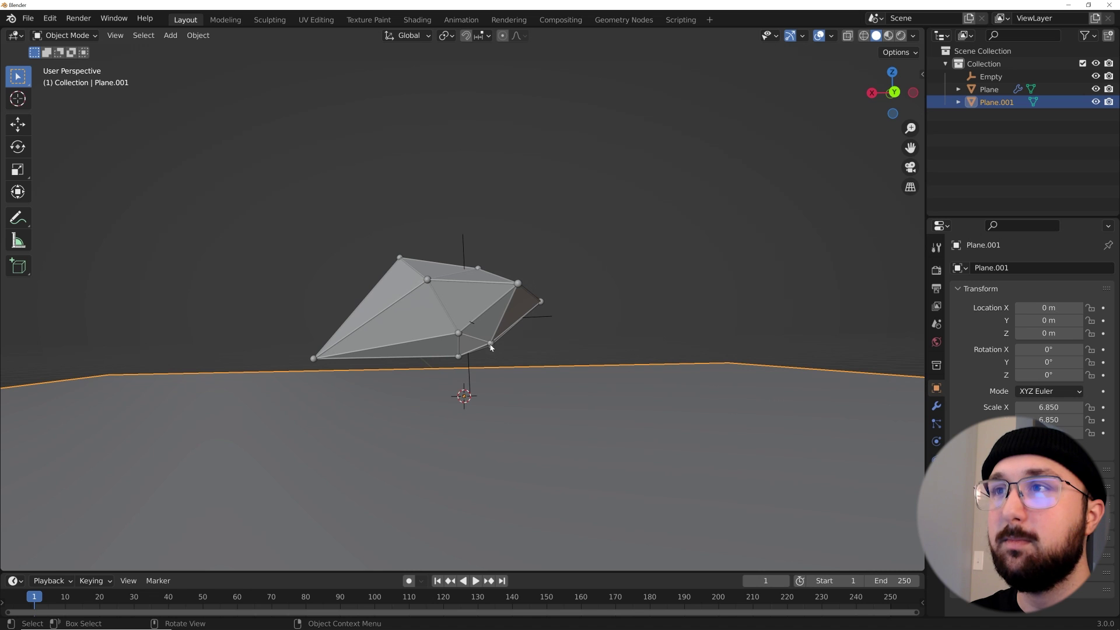
{"action": "left_click_drag", "start_coordinate": [516, 222], "coordinate": [468, 289]}
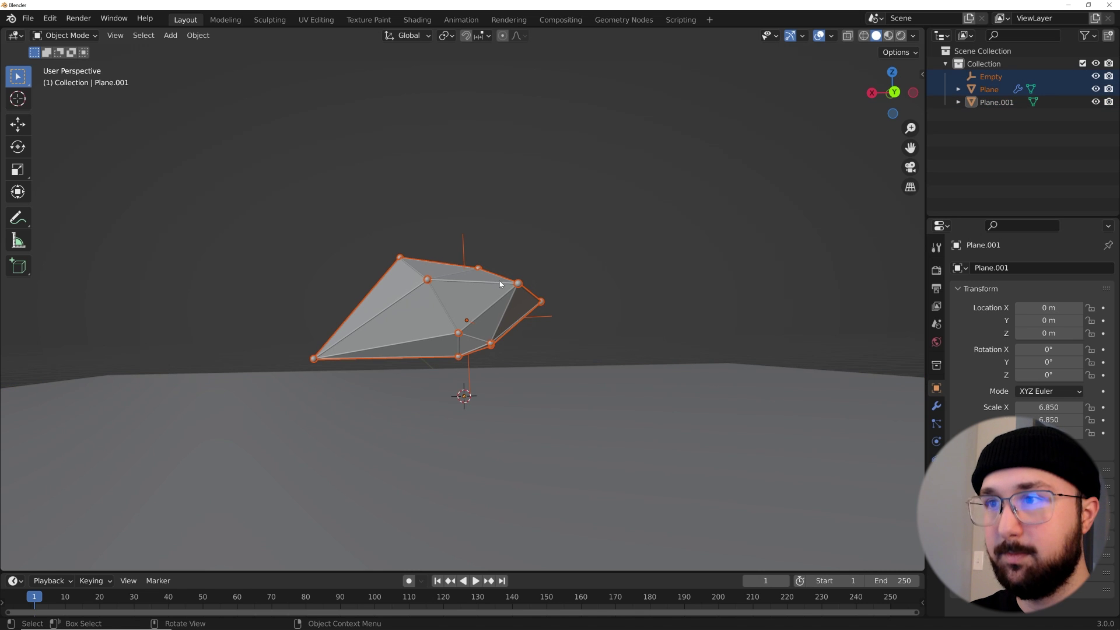
{"action": "key", "text": "g"}
{"action": "left_click", "coordinate": [537, 299]}
{"action": "mouse_move", "coordinate": [536, 300]}
{"action": "middle_mouse_down"}
{"action": "mouse_move", "coordinate": [526, 326]}
{"action": "mouse_move", "coordinate": [517, 306]}
{"action": "middle_mouse_up"}
{"action": "scroll", "coordinate": [469, 302], "scroll_direction": "up", "scroll_amount": 4}
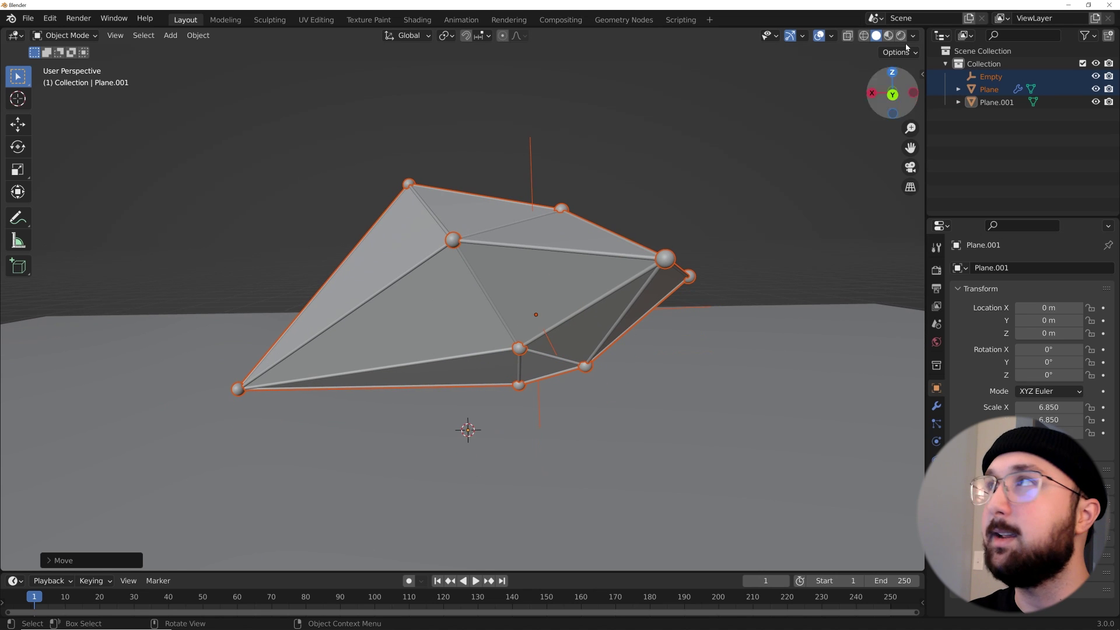
Enable Ambient Occlusion, Bloom, Screen Space Reflections and Motion Blur for Eevee and show the viewport in rendered shading
{"action": "left_click", "coordinate": [936, 270]}
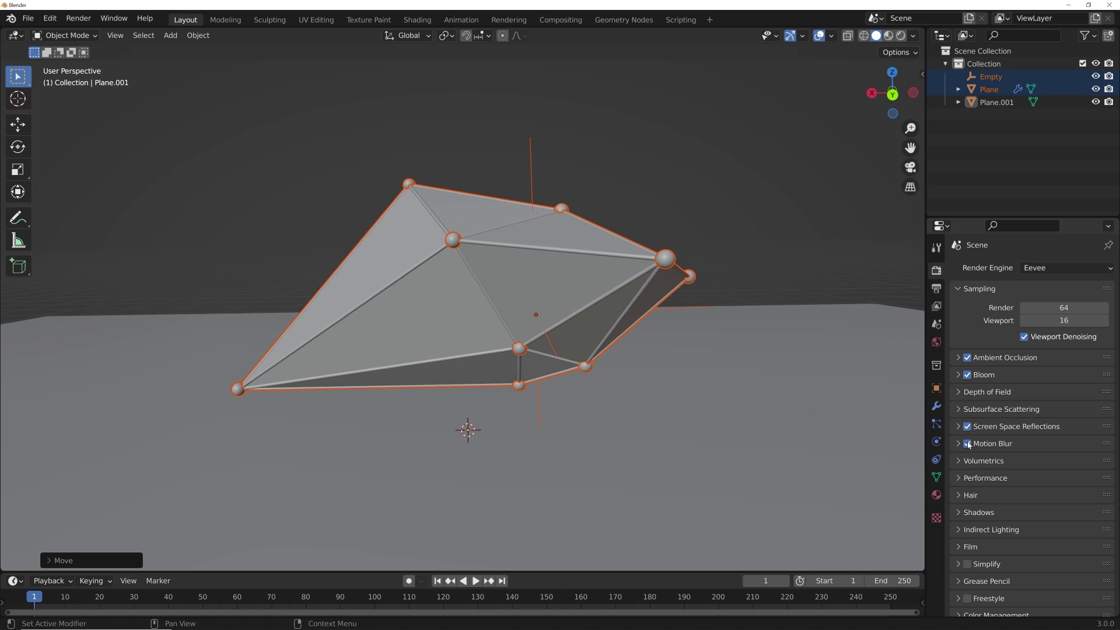
{"action": "left_click", "coordinate": [900, 36]}
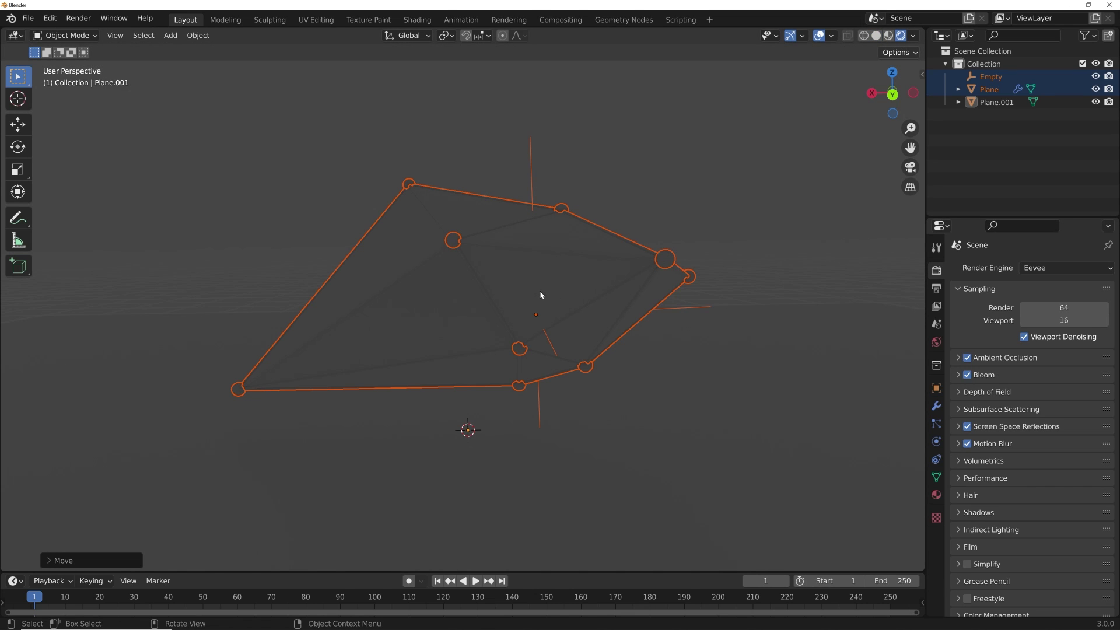
Save the scene as a new file named abs in the Desktop folder
{"action": "left_click", "coordinate": [28, 18]}
{"action": "left_click", "coordinate": [58, 115]}
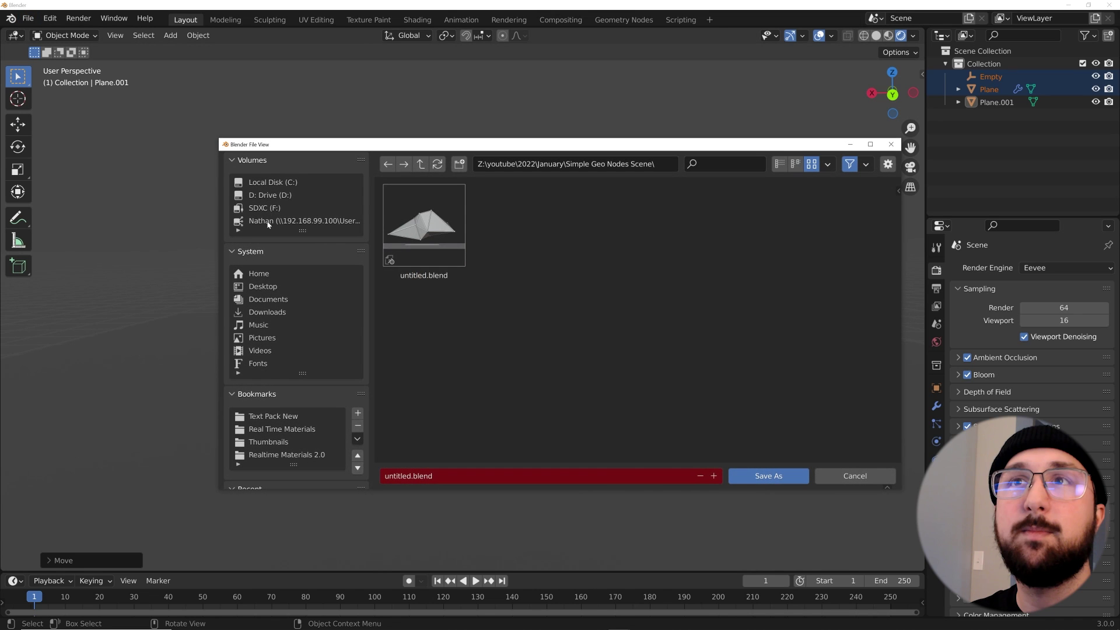
{"action": "left_click", "coordinate": [262, 287]}
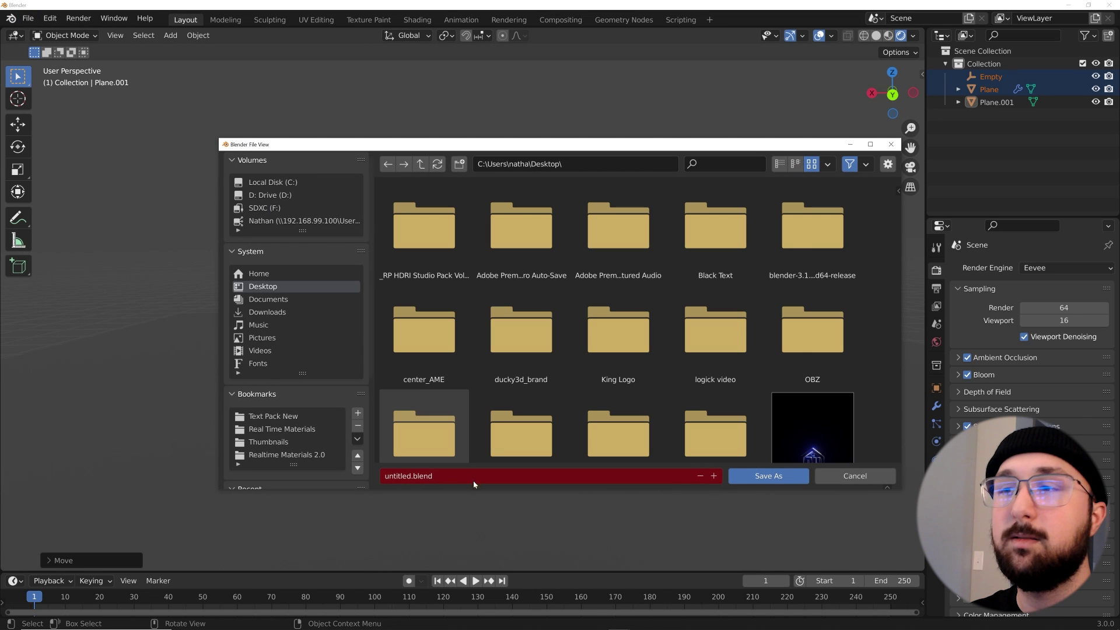
{"action": "left_click", "coordinate": [473, 477]}
{"action": "type", "text": "abs"}
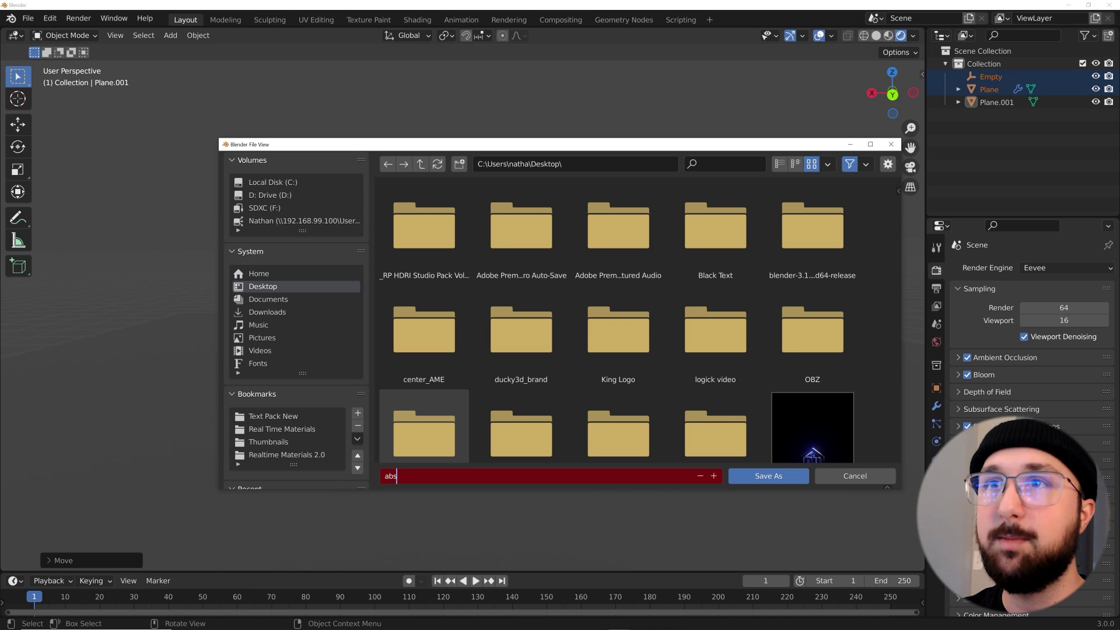
{"action": "left_click", "coordinate": [775, 475]}
Add an area light at the 3D cursor and raise it straight up above the displaced mesh
{"action": "middle_click_drag", "start_coordinate": [595, 240], "coordinate": [572, 315]}
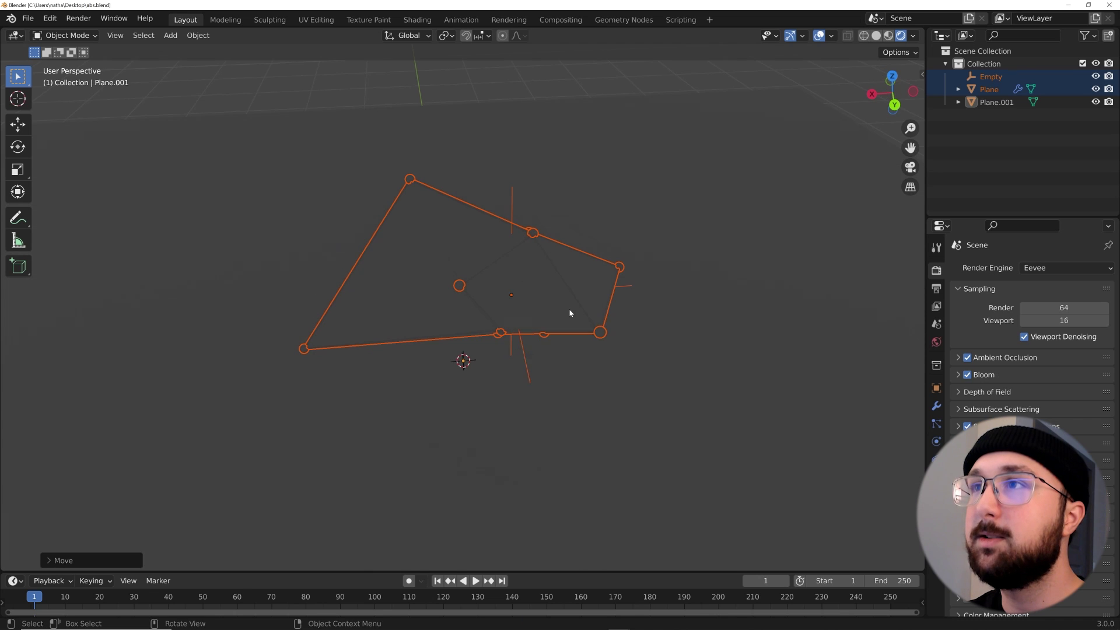
{"action": "key", "text": "shift+a"}
{"action": "mouse_move", "coordinate": [527, 467]}
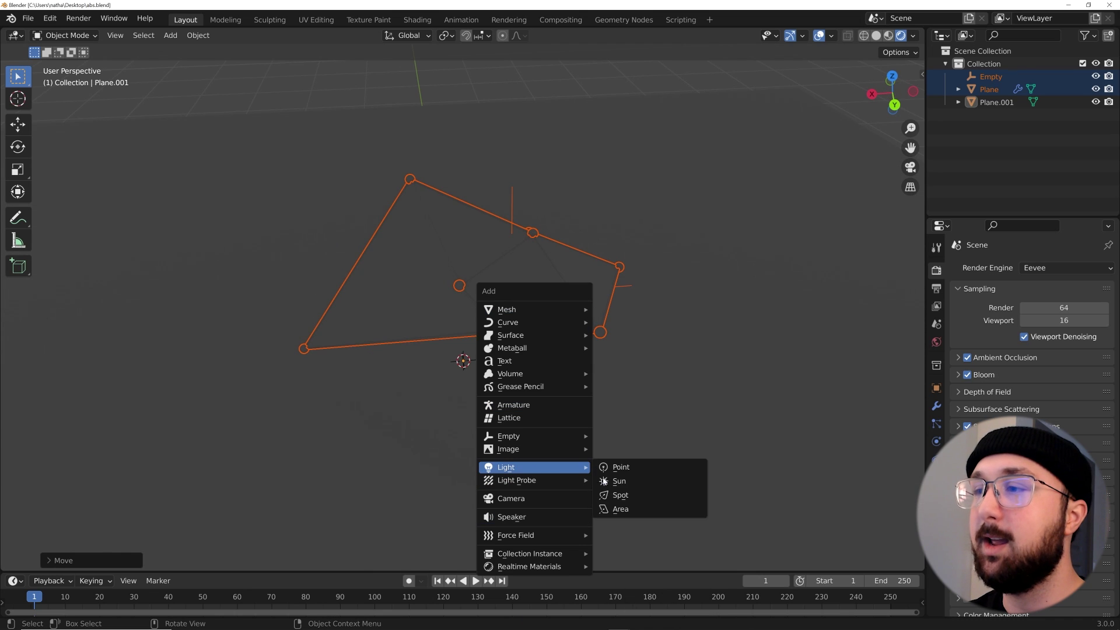
{"action": "left_click", "coordinate": [620, 511]}
{"action": "middle_click_drag", "start_coordinate": [528, 412], "coordinate": [502, 332]}
{"action": "left_click", "coordinate": [27, 126]}
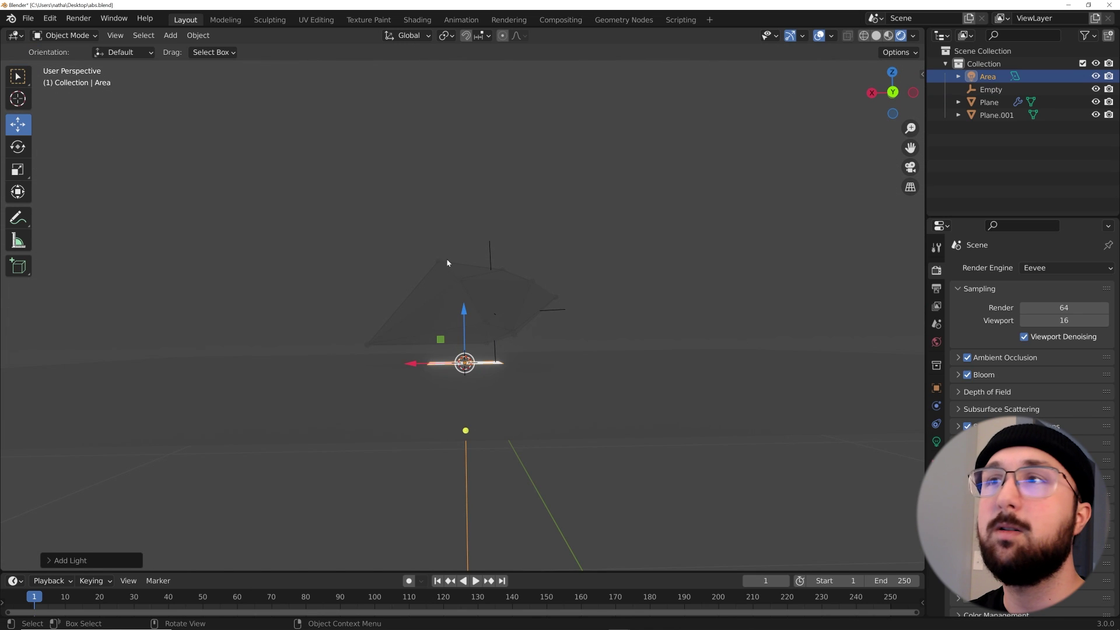
{"action": "left_click_drag", "start_coordinate": [465, 321], "coordinate": [465, 141]}
Scale the area light down to a small square above the mesh
{"action": "middle_click_drag", "start_coordinate": [487, 160], "coordinate": [620, 257], "text": "shift"}
{"action": "key", "text": "s"}
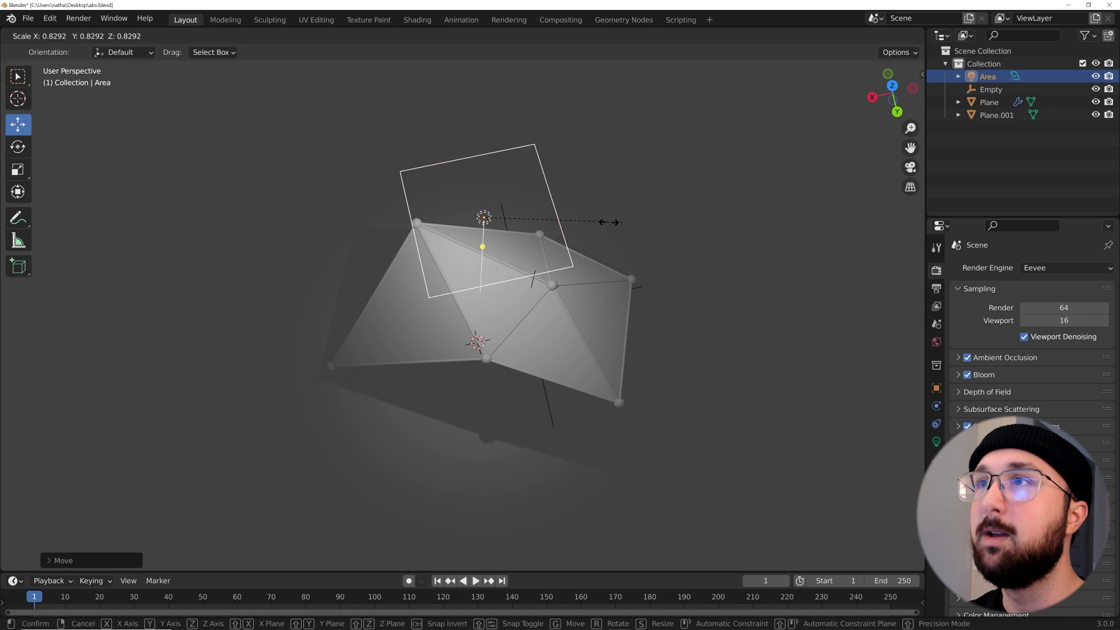
{"action": "left_click", "coordinate": [514, 225]}
{"action": "middle_click_drag", "start_coordinate": [515, 225], "coordinate": [538, 261]}
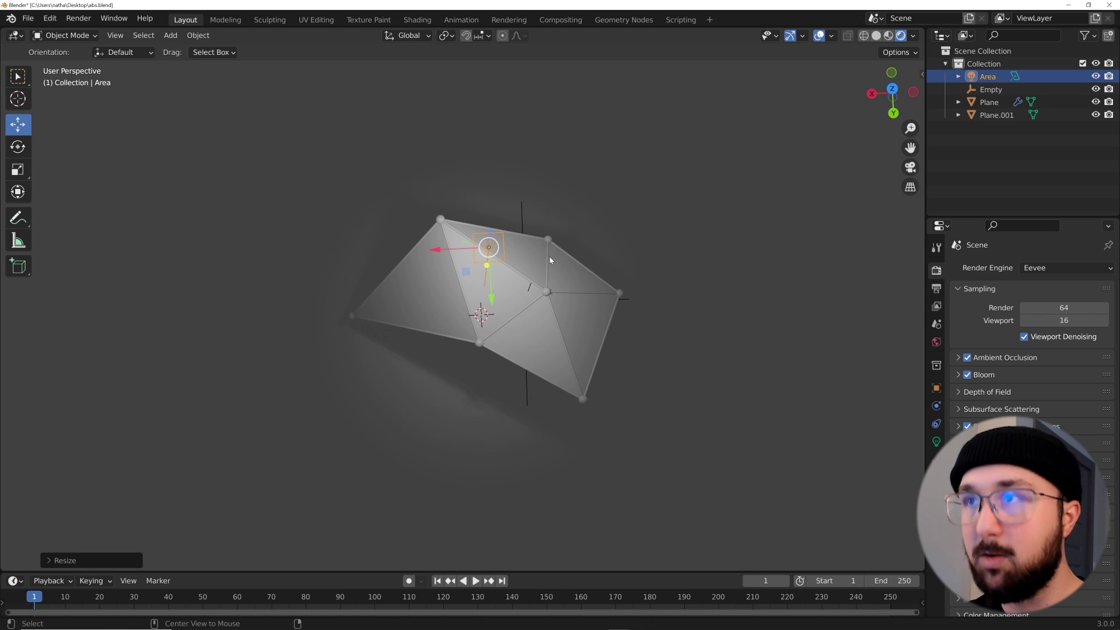
Make a linked duplicate of the area light and move it 1 m along the global Y axis
{"action": "key", "text": "alt+d"}
{"action": "right_click", "coordinate": [573, 257]}
{"action": "key", "text": "g"}
{"action": "key", "text": "y"}
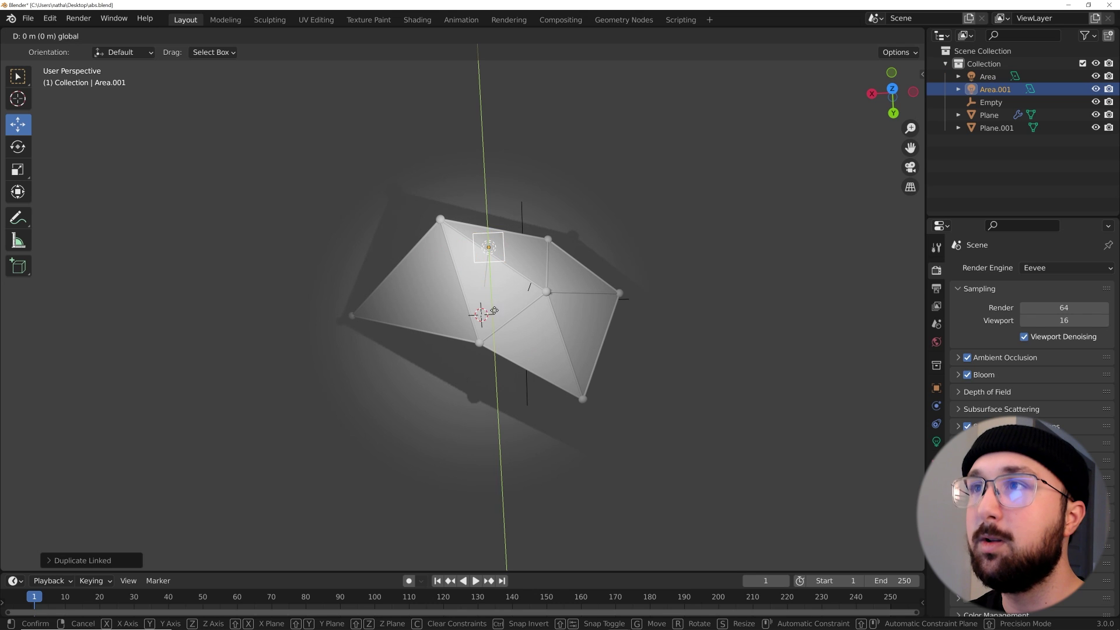
{"action": "key", "text": "1"}
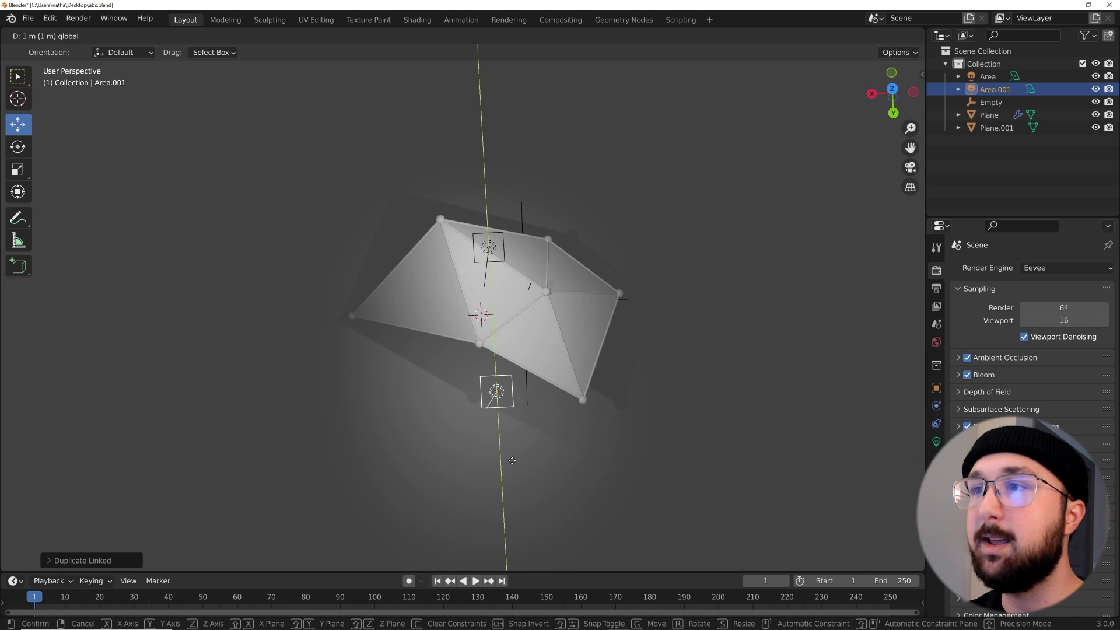
{"action": "left_click", "coordinate": [505, 519], "text": "ctrl"}
Move the duplicated area light along the Y axis closer to the original light
{"action": "middle_click_drag", "start_coordinate": [505, 486], "coordinate": [584, 348]}
{"action": "key", "text": "g"}
{"action": "key", "text": "y"}
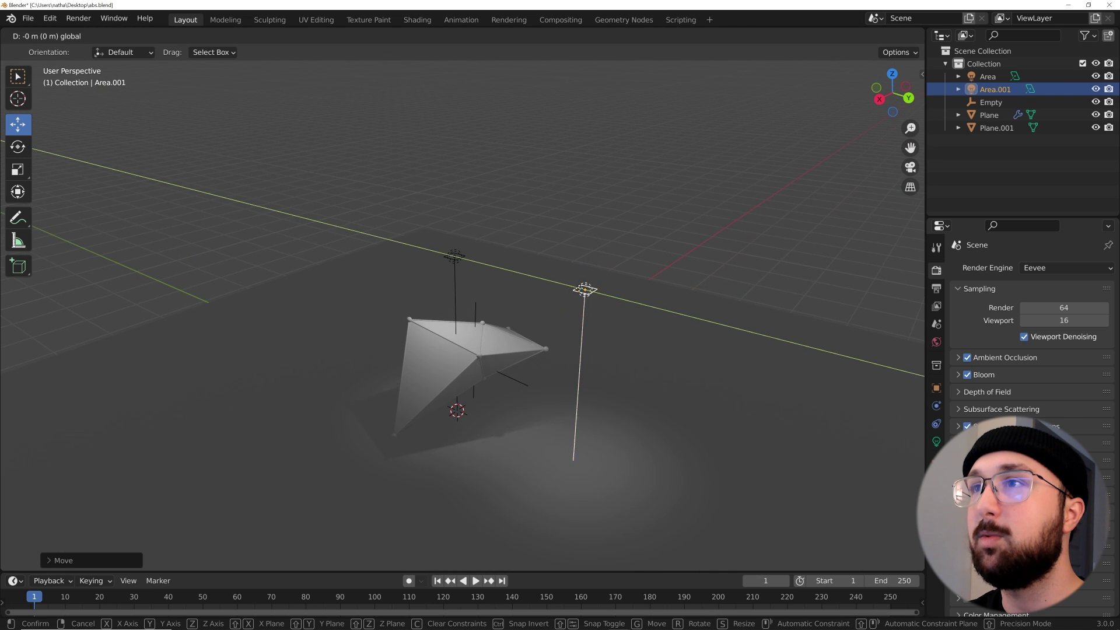
{"action": "left_click", "coordinate": [536, 302]}
Duplicate the original area light again and place the linked copy on its opposite side along the Y axis
{"action": "middle_click_drag", "start_coordinate": [536, 301], "coordinate": [554, 284]}
{"action": "left_click", "coordinate": [459, 257]}
{"action": "key", "text": "shift+d"}
{"action": "right_click", "coordinate": [559, 253]}
{"action": "left_click_drag", "start_coordinate": [496, 260], "coordinate": [430, 258]}
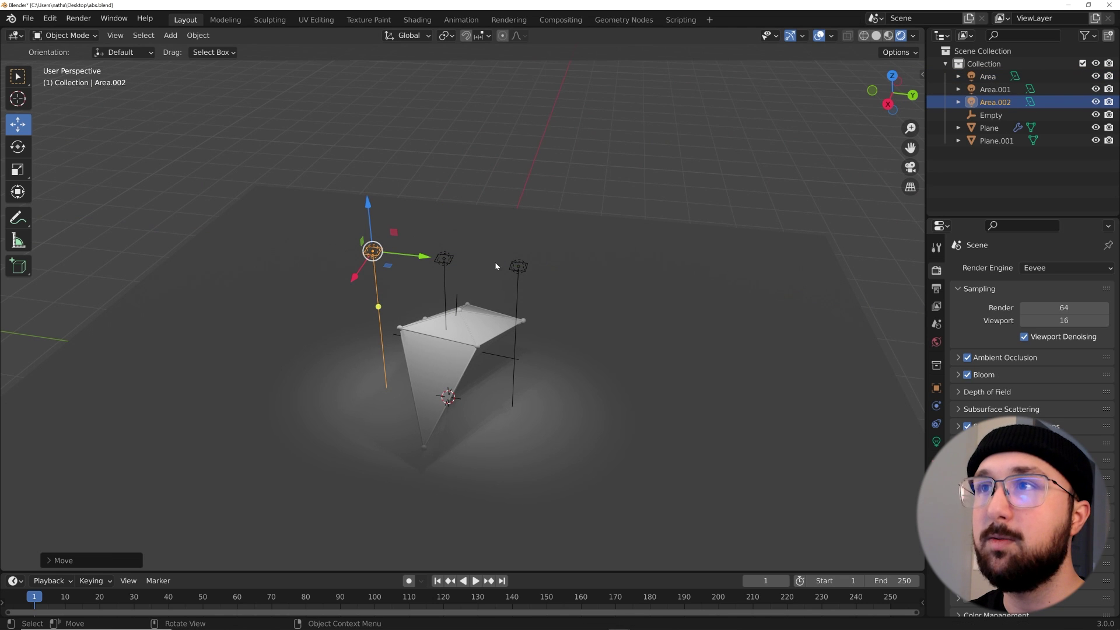
Select the middle area light and show its light settings
{"action": "left_click", "coordinate": [445, 259]}
{"action": "scroll", "coordinate": [458, 313], "scroll_direction": "up", "scroll_amount": 2}
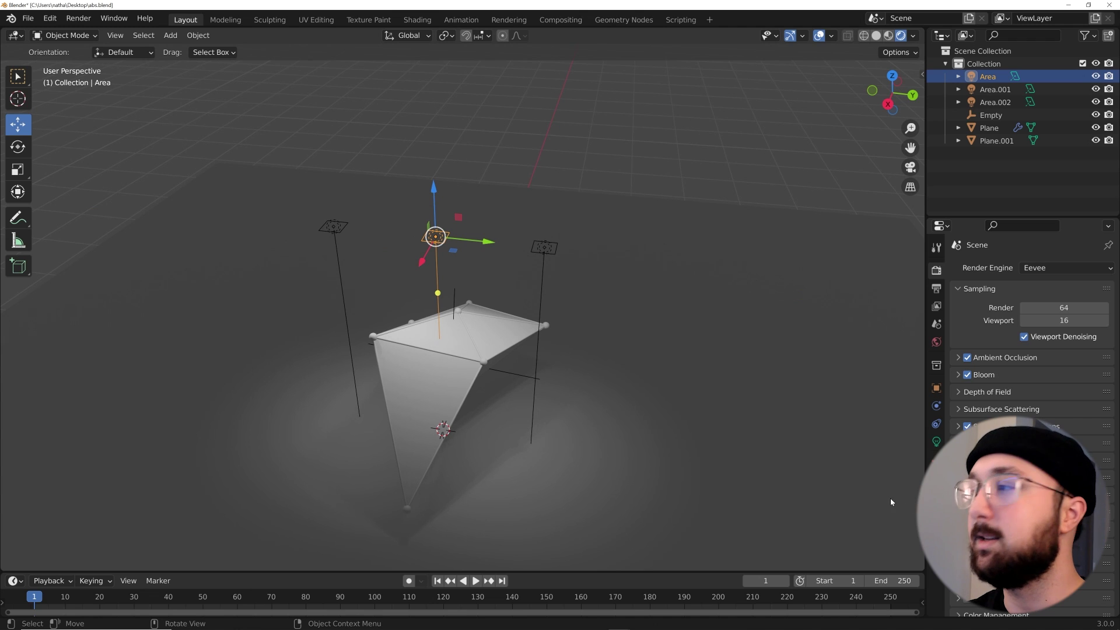
{"action": "left_click", "coordinate": [936, 441]}
{"action": "left_click", "coordinate": [1055, 344]}
{"action": "left_click_drag", "start_coordinate": [1025, 248], "coordinate": [1020, 177]}
{"action": "key", "text": "Escape"}
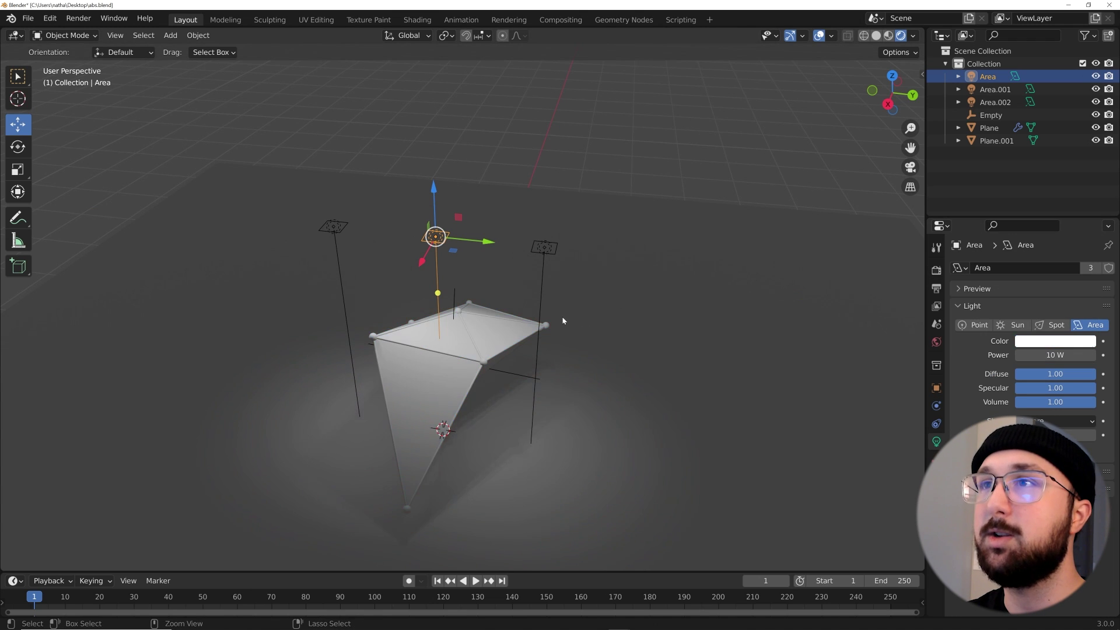
Select all three area lights and place linked duplicates of the row on both sides along X, forming a three-by-three grid
{"action": "middle_click_drag", "start_coordinate": [562, 320], "coordinate": [523, 265]}
{"action": "left_click", "coordinate": [551, 251], "text": "shift"}
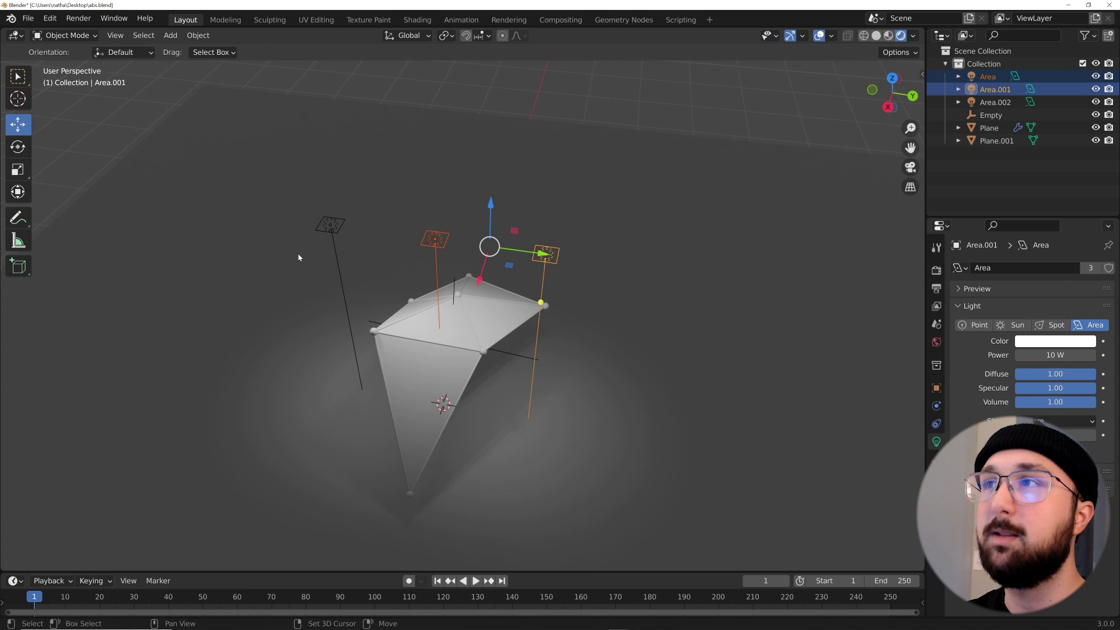
{"action": "left_click", "coordinate": [331, 239], "text": "shift"}
{"action": "middle_click_drag", "start_coordinate": [373, 257], "coordinate": [506, 288]}
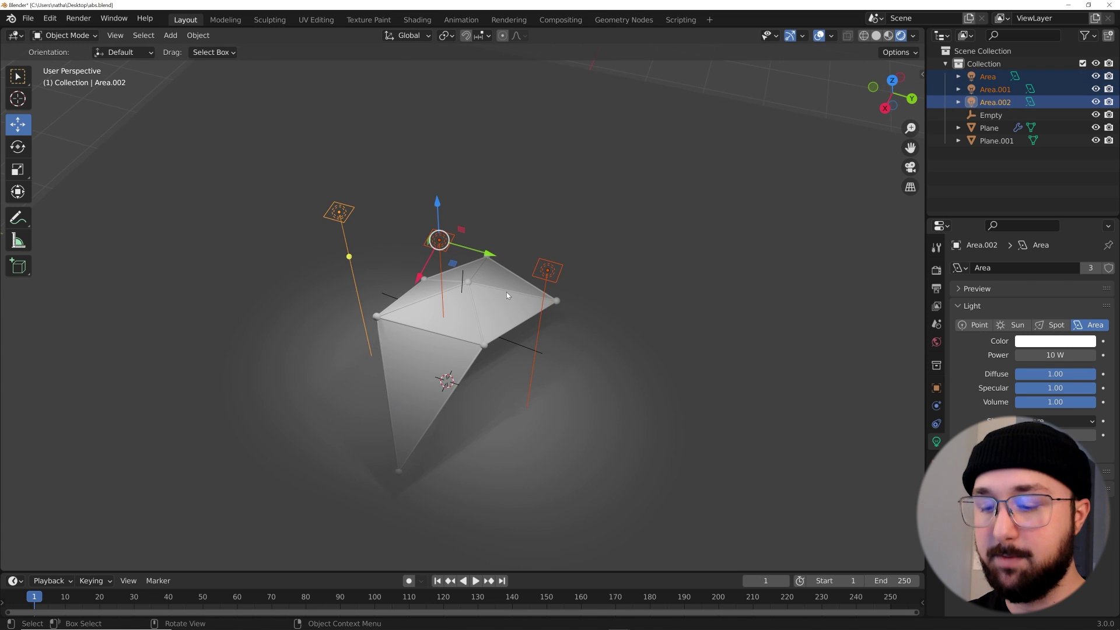
{"action": "key", "text": "alt+d"}
{"action": "right_click", "coordinate": [439, 272]}
{"action": "left_click_drag", "start_coordinate": [418, 281], "coordinate": [474, 224]}
{"action": "key", "text": "alt+d"}
{"action": "right_click", "coordinate": [401, 318]}
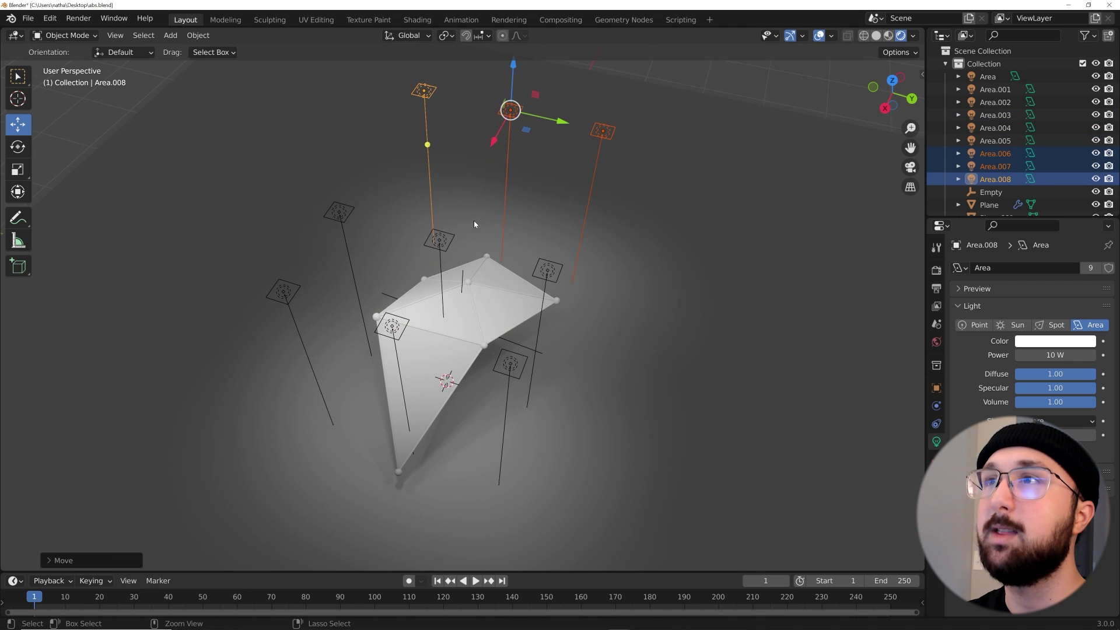
Select all nine area lights, raise them together higher above the mesh, and deselect them
{"action": "middle_click_drag", "start_coordinate": [490, 153], "coordinate": [513, 293]}
{"action": "scroll", "coordinate": [513, 293], "scroll_direction": "down", "scroll_amount": 3}
{"action": "left_click_drag", "start_coordinate": [664, 190], "coordinate": [302, 272]}
{"action": "left_click_drag", "start_coordinate": [492, 191], "coordinate": [491, 125]}
{"action": "left_click", "coordinate": [492, 133]}
Set the world background color to black
{"action": "scroll", "coordinate": [551, 280], "scroll_direction": "up", "scroll_amount": 3}
{"action": "mouse_move", "coordinate": [554, 348]}
{"action": "middle_mouse_down", "text": "shift"}
{"action": "mouse_move", "coordinate": [549, 233]}
{"action": "mouse_move", "coordinate": [575, 322]}
{"action": "mouse_move", "coordinate": [560, 326]}
{"action": "middle_mouse_up", "text": "shift"}
{"action": "scroll", "coordinate": [575, 323], "scroll_direction": "down", "scroll_amount": 1}
{"action": "left_click", "coordinate": [935, 342]}
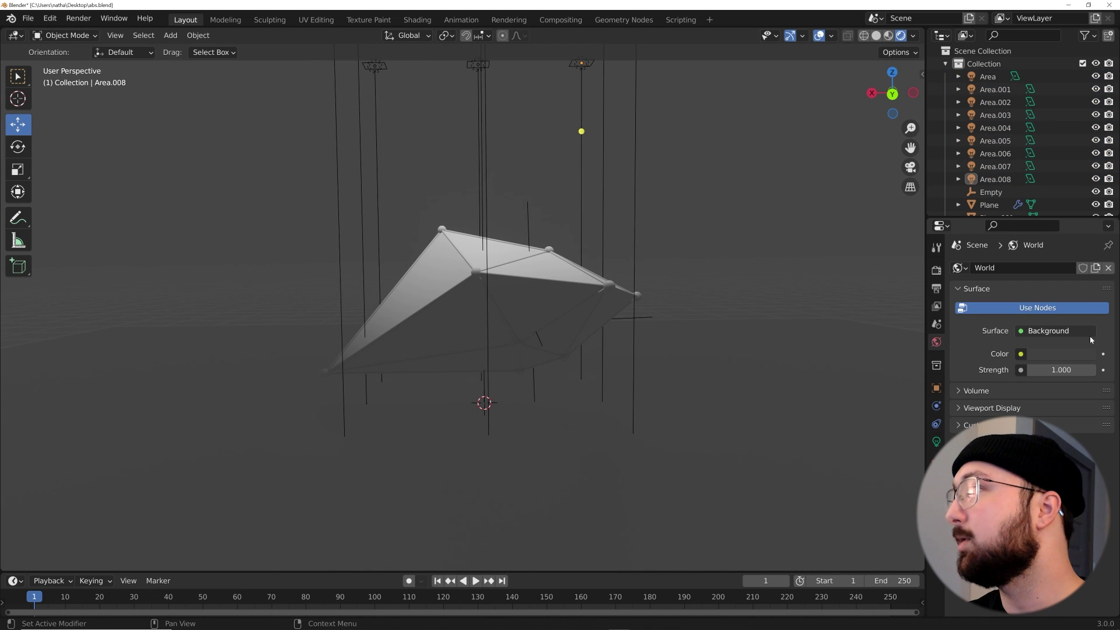
{"action": "left_click", "coordinate": [1086, 354]}
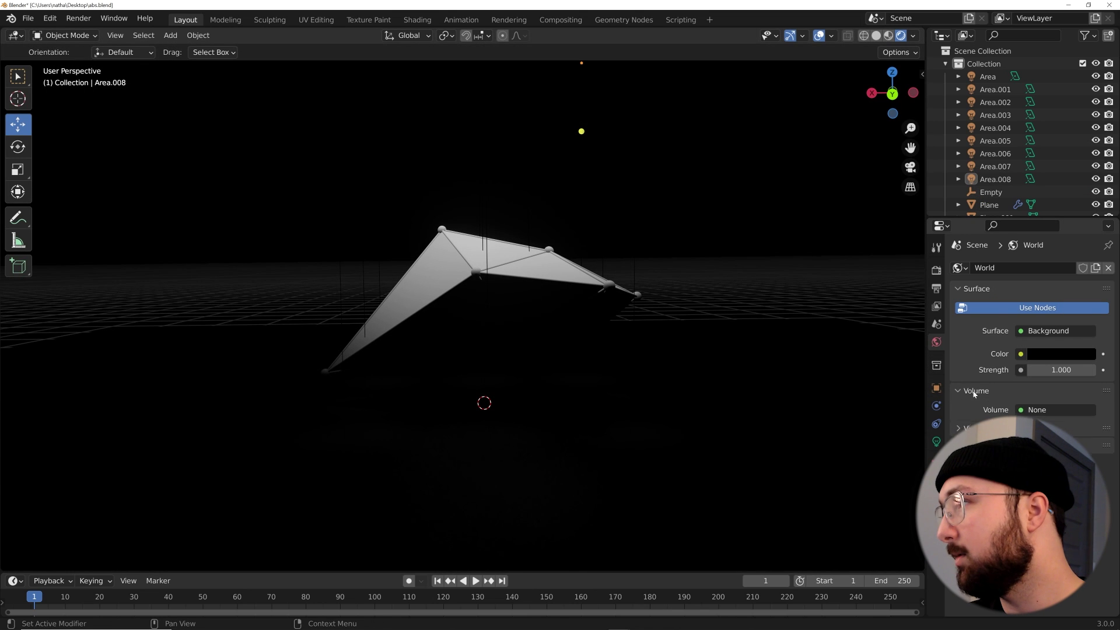
Assign a Principled Volume to the world's volume and set its density to about 0.2
{"action": "left_click", "coordinate": [1029, 410]}
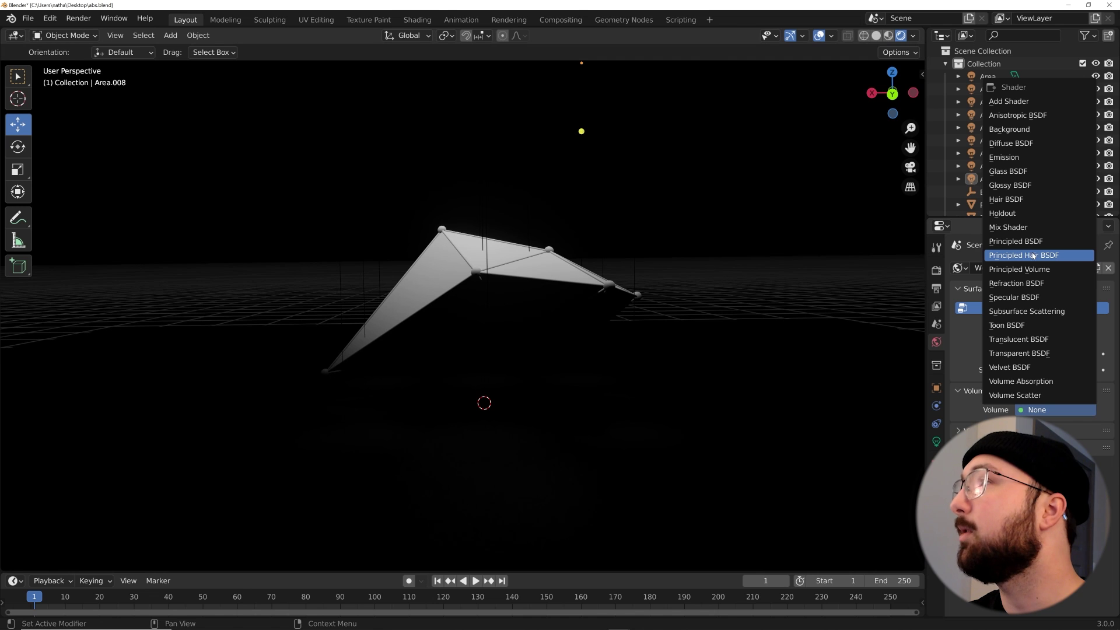
{"action": "left_click", "coordinate": [1031, 269]}
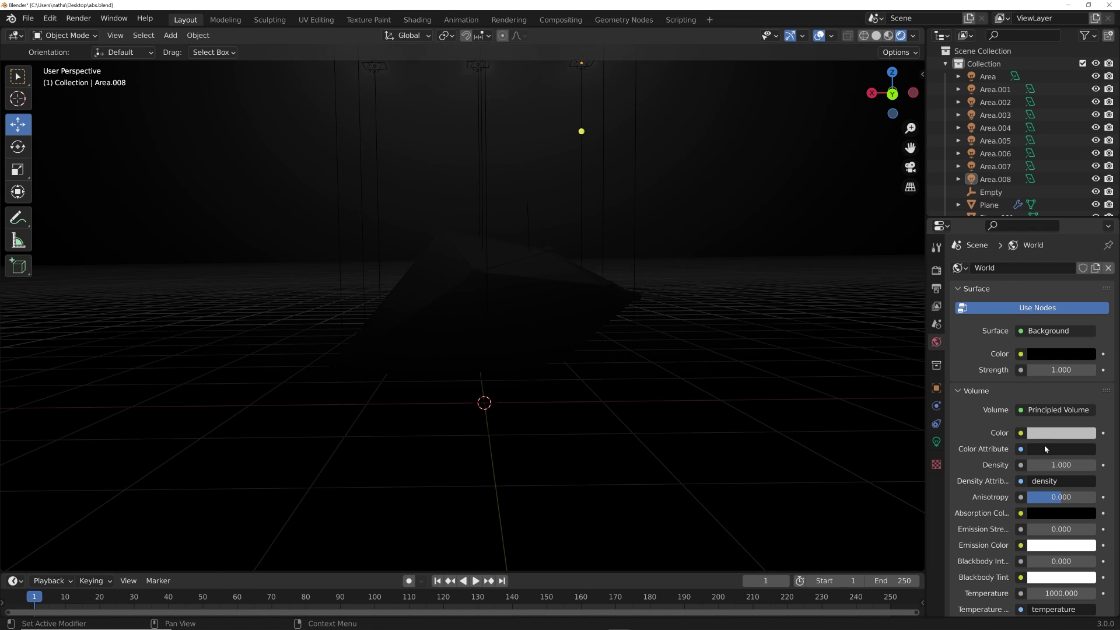
{"action": "left_click_drag", "start_coordinate": [1053, 464], "coordinate": [1055, 468]}
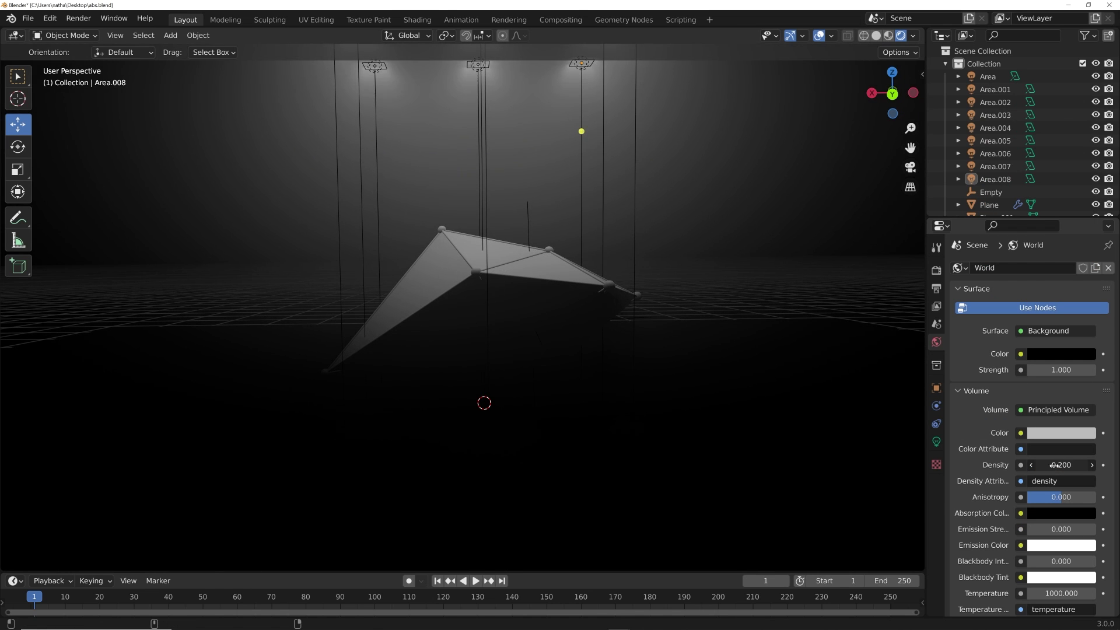
Select all nine area lights and lower them together closer to the mesh
{"action": "scroll", "coordinate": [710, 240], "scroll_direction": "down", "scroll_amount": 4}
{"action": "left_click_drag", "start_coordinate": [594, 142], "coordinate": [364, 200]}
{"action": "left_click_drag", "start_coordinate": [471, 136], "coordinate": [473, 168]}
{"action": "left_click", "coordinate": [646, 257]}
Frame the mesh and lights from the front, add a camera, and align it to the current view
{"action": "scroll", "coordinate": [609, 288], "scroll_direction": "up", "scroll_amount": 6}
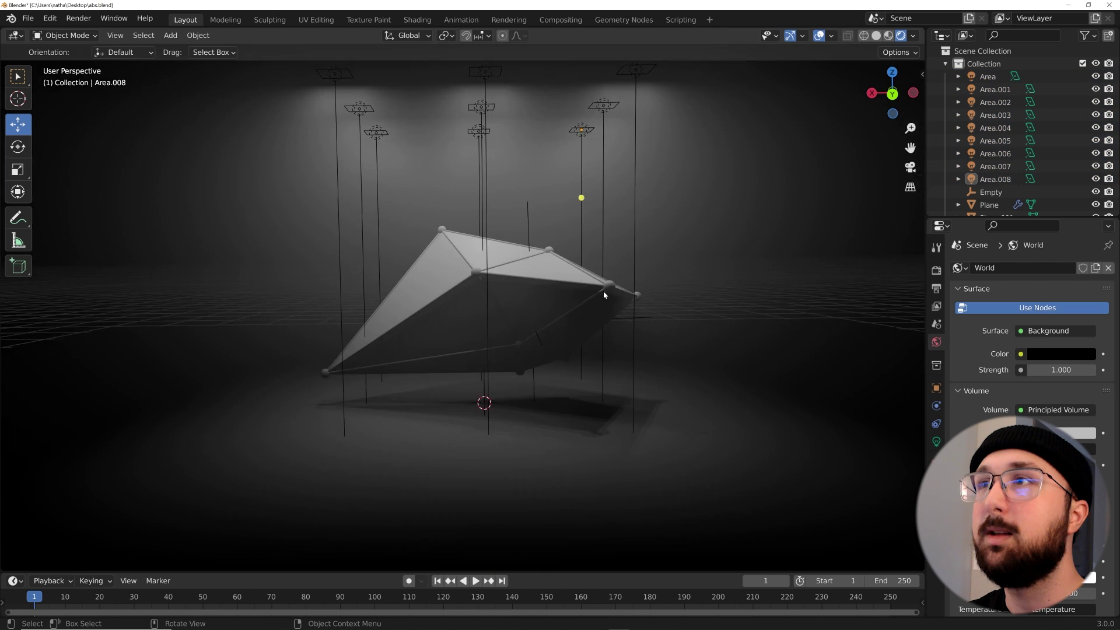
{"action": "scroll", "coordinate": [537, 133], "scroll_direction": "down", "scroll_amount": 1}
{"action": "scroll", "coordinate": [554, 277], "scroll_direction": "down", "scroll_amount": 3}
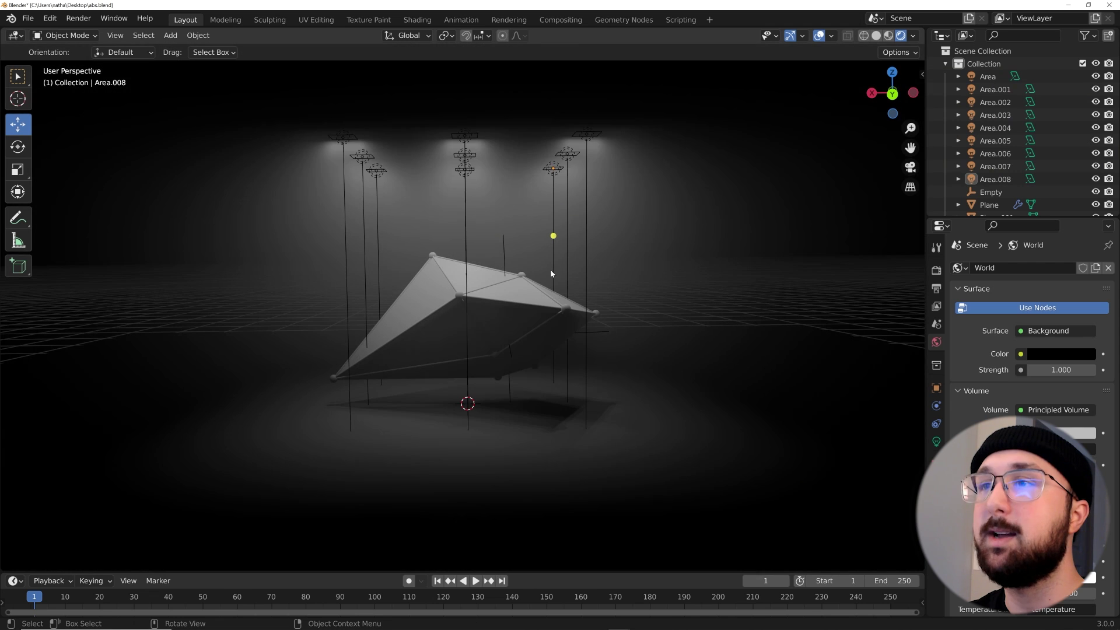
{"action": "key", "text": "Escape"}
{"action": "middle_click_drag", "start_coordinate": [537, 302], "coordinate": [537, 289]}
{"action": "key", "text": "shift+a"}
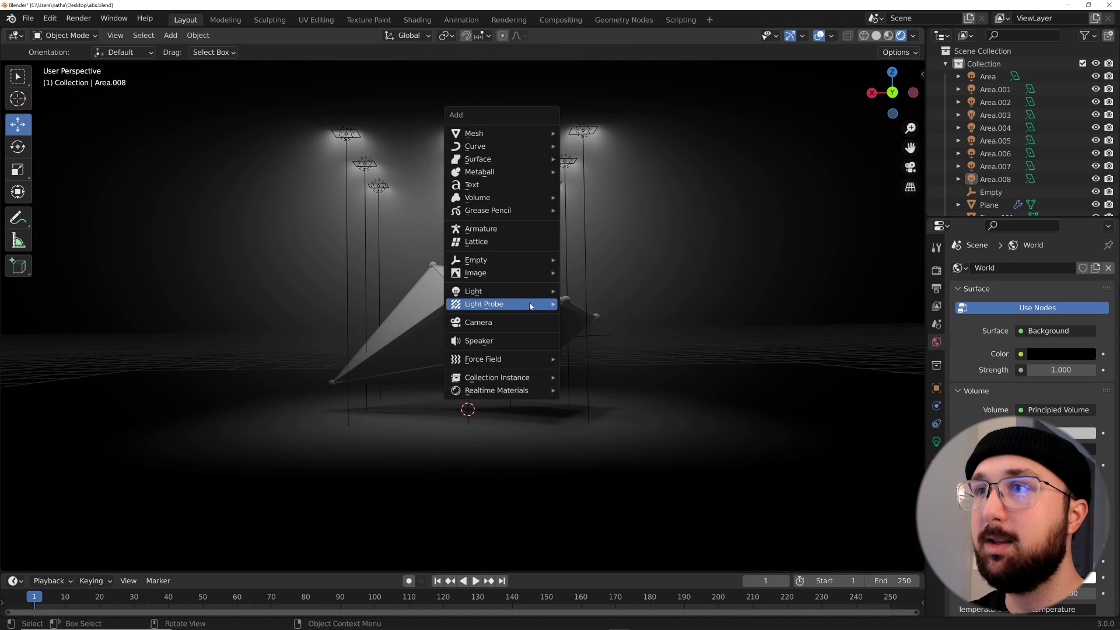
{"action": "left_click", "coordinate": [517, 323]}
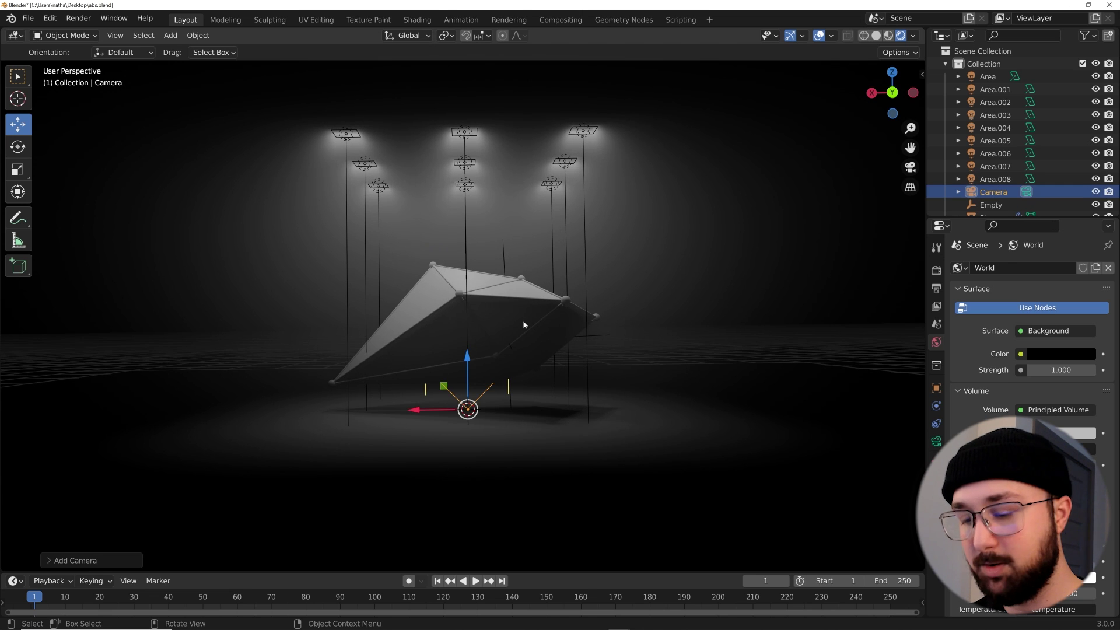
{"action": "key", "text": "KP_0"}
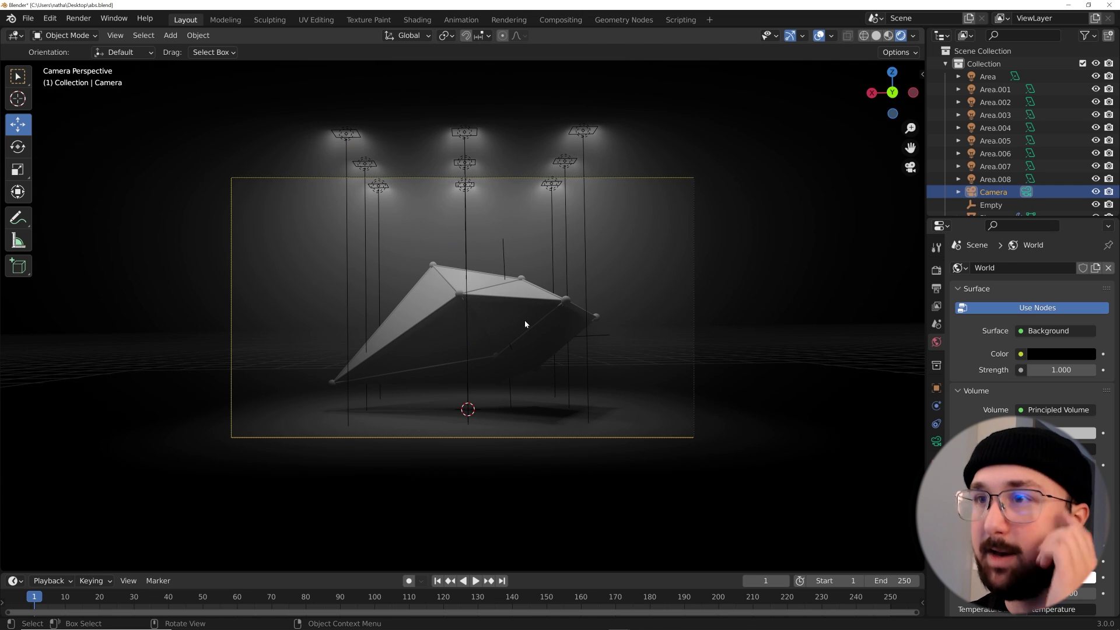
Set the camera's focal length to 85 mm and pull the camera back along its local Z axis
{"action": "left_click", "coordinate": [936, 441]}
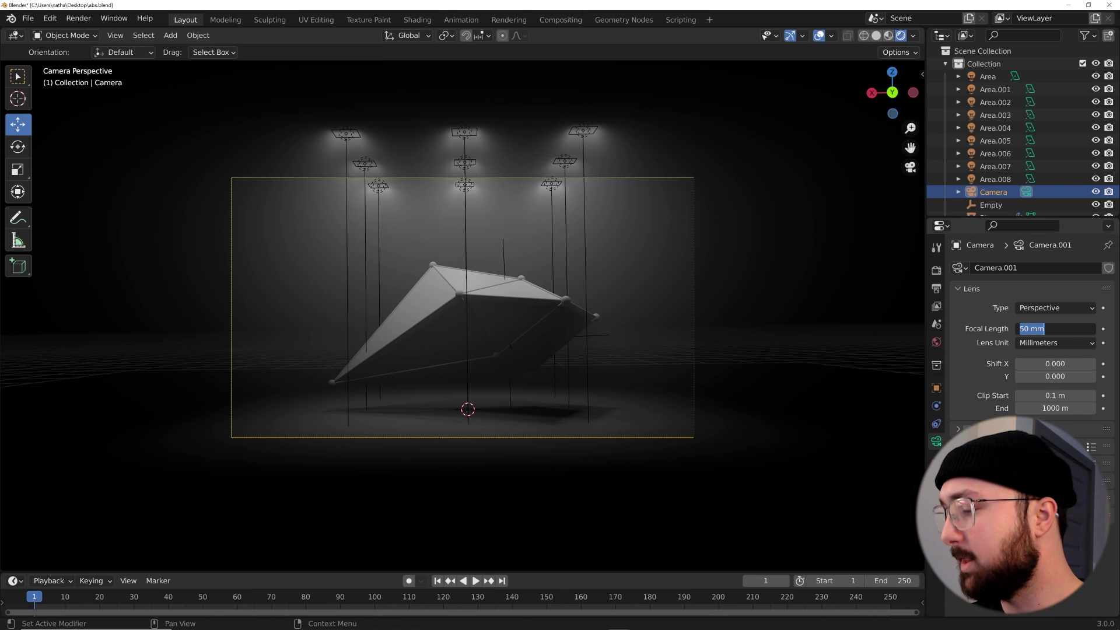
{"action": "key", "text": "Return"}
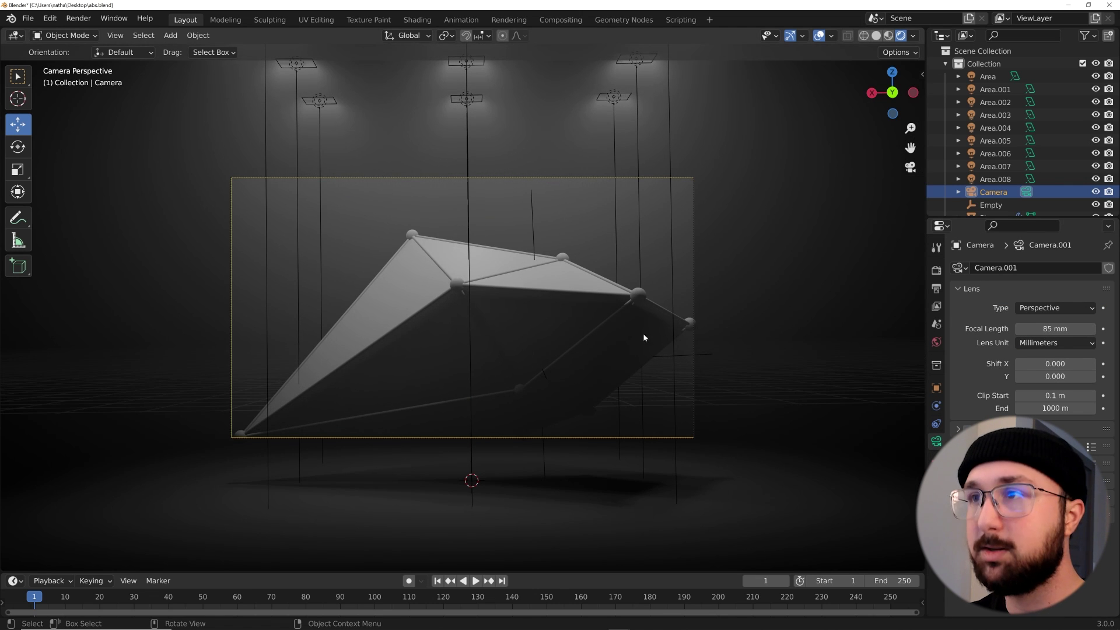
{"action": "key", "text": "g"}
{"action": "key", "text": "z"}
{"action": "key", "text": "z"}
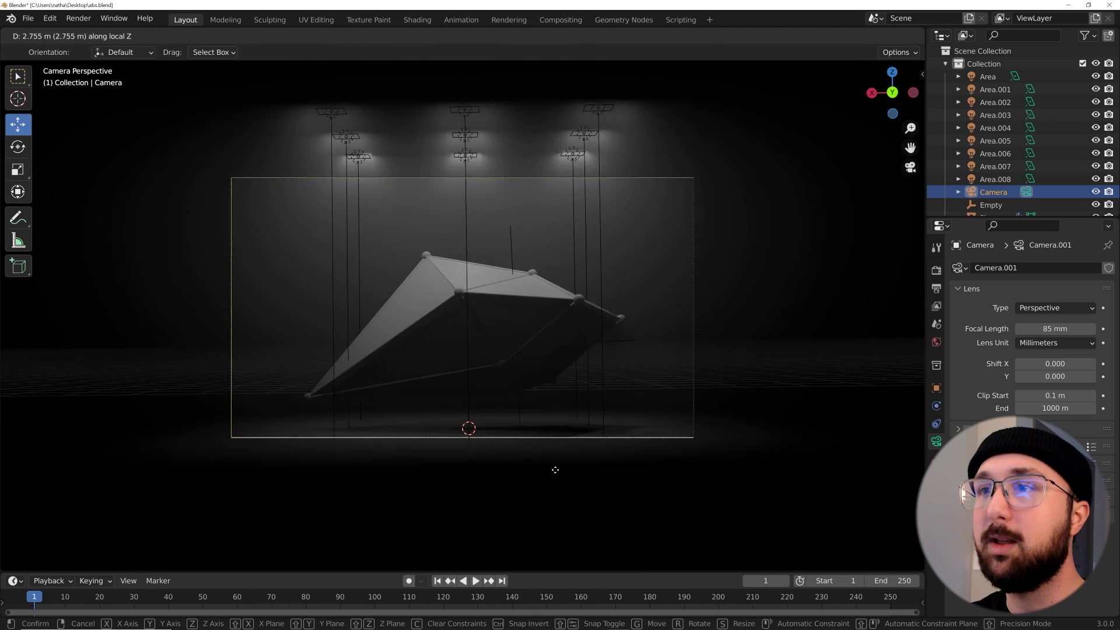
{"action": "left_click", "coordinate": [549, 423]}
Lower the camera by about 0.24 m and move it farther back along its local Z axis
{"action": "key", "text": "g"}
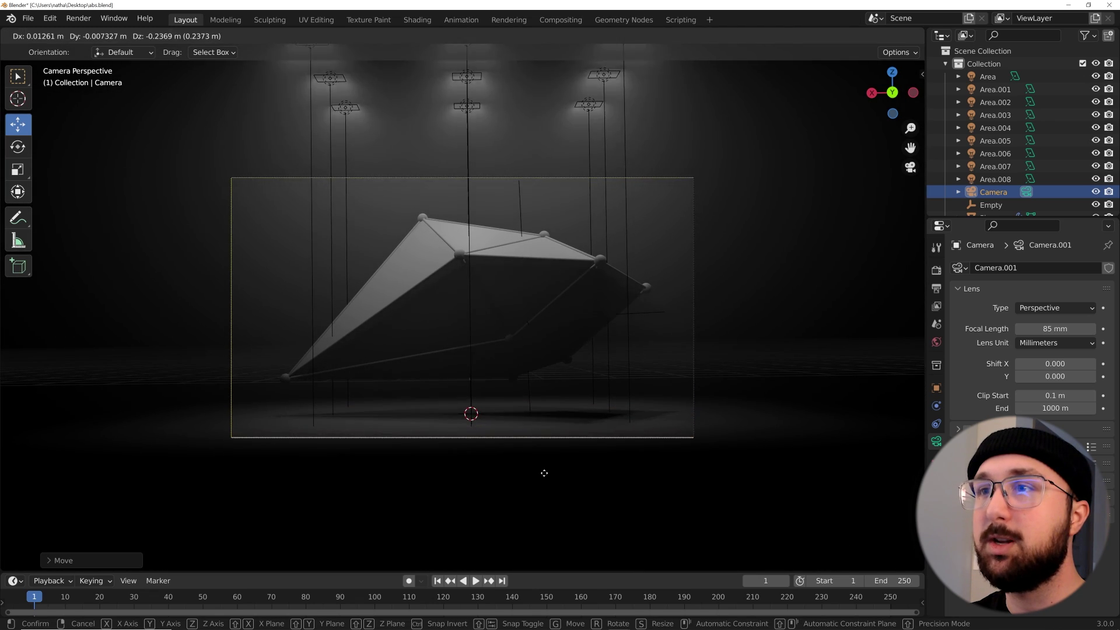
{"action": "key", "text": "z"}
{"action": "key", "text": "z"}
{"action": "left_click", "coordinate": [570, 459]}
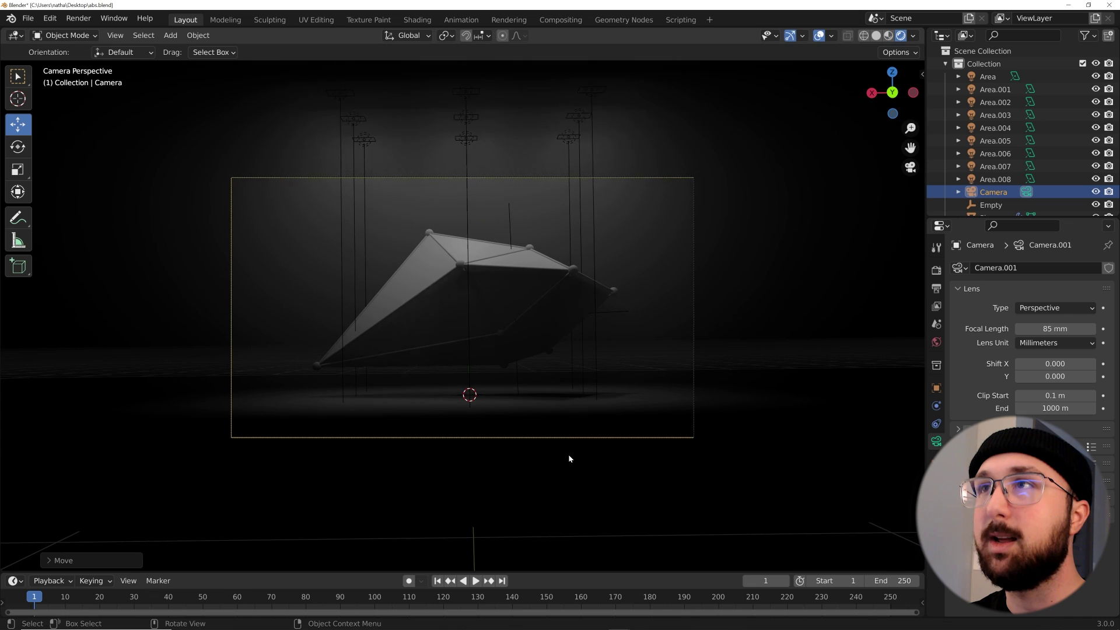
Set the linked area lights' power to 31.2 W and tint their color pale blue with hue 0.611 and saturation 0.479
{"action": "left_click", "coordinate": [466, 118]}
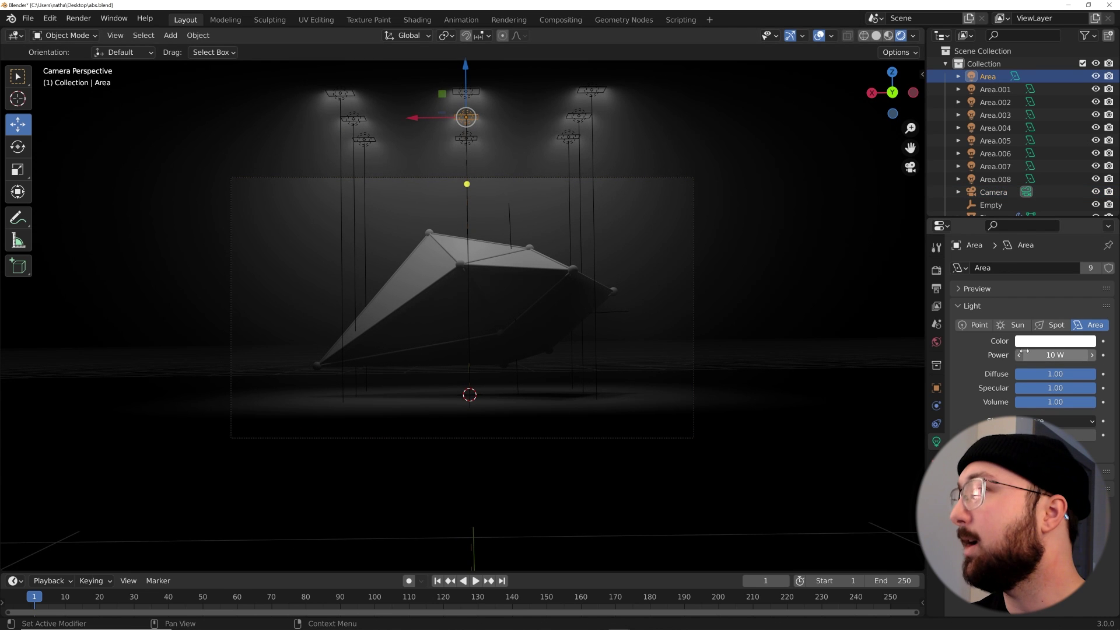
{"action": "left_click_drag", "start_coordinate": [1054, 355], "coordinate": [1067, 354]}
{"action": "left_click", "coordinate": [1054, 340]}
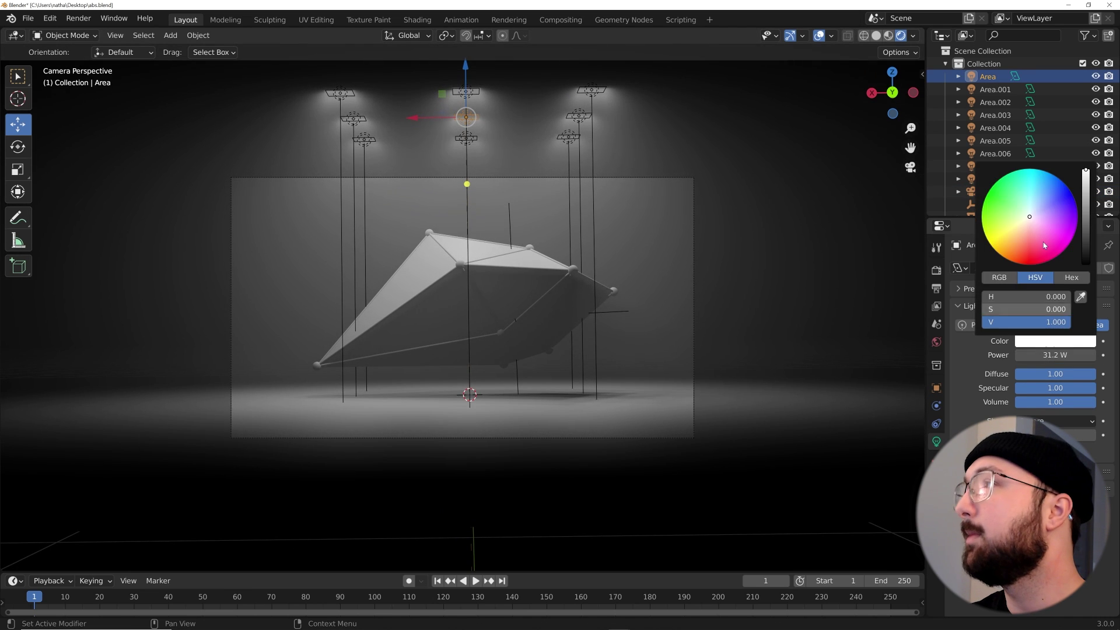
{"action": "left_click_drag", "start_coordinate": [1032, 218], "coordinate": [1037, 210]}
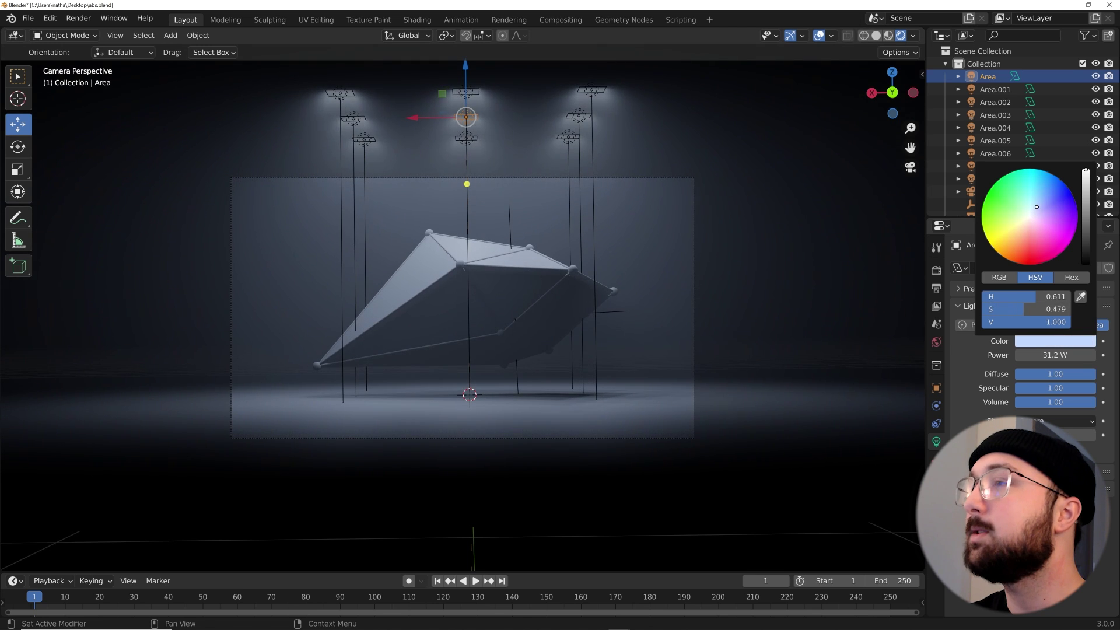
Set the scene's color management look to High Contrast in the render settings
{"action": "left_click", "coordinate": [936, 270]}
{"action": "scroll", "coordinate": [1026, 408], "scroll_direction": "down", "scroll_amount": 1}
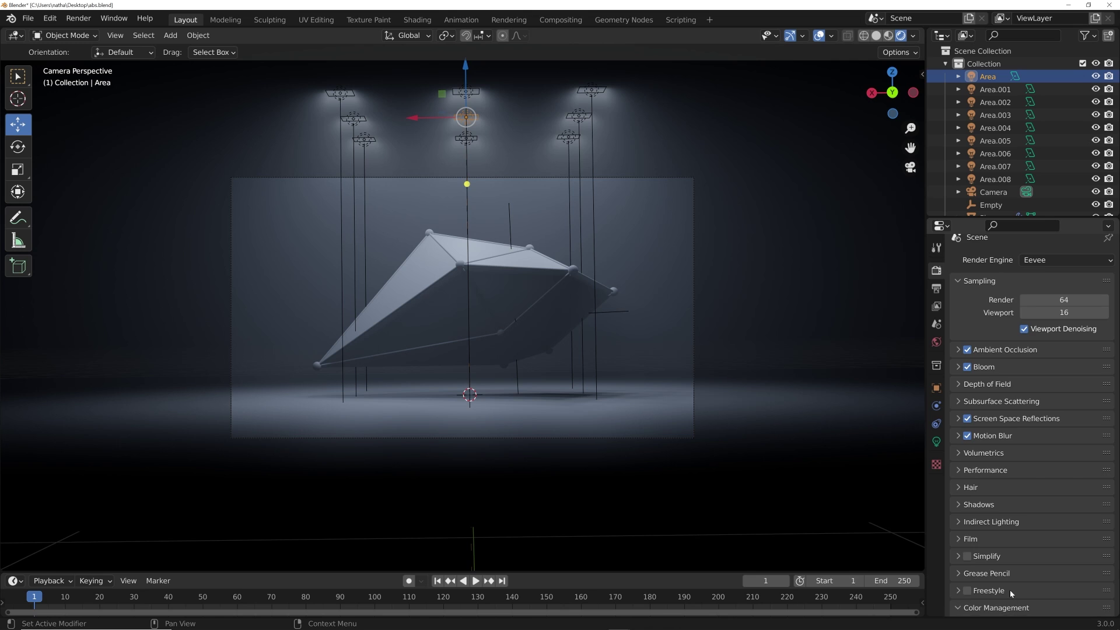
{"action": "scroll", "coordinate": [1010, 589], "scroll_direction": "down", "scroll_amount": 5}
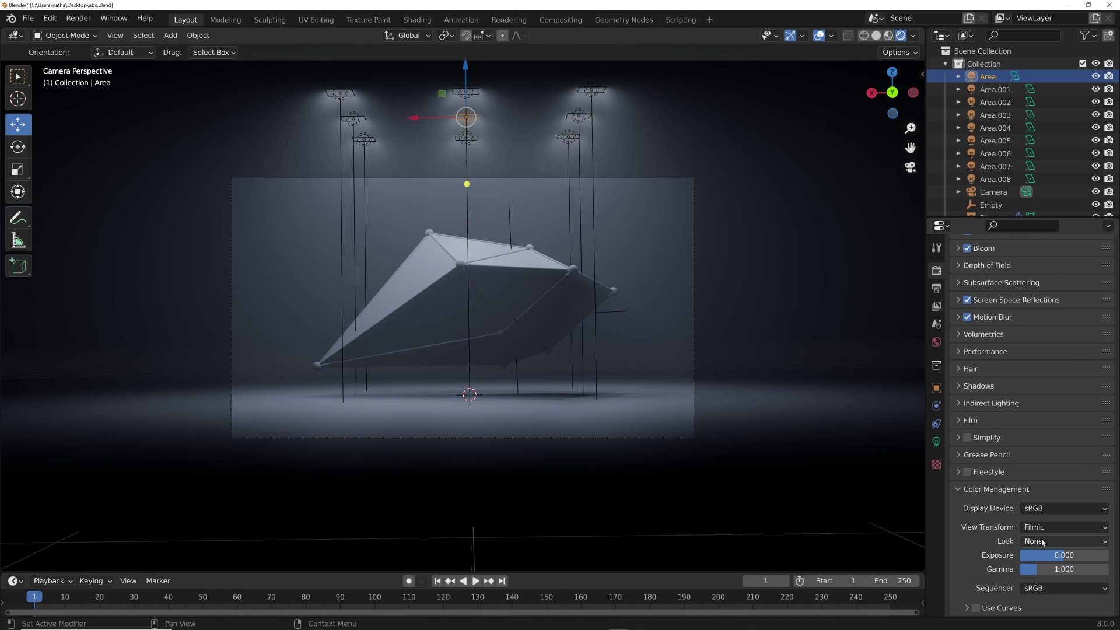
{"action": "left_click", "coordinate": [1042, 542]}
{"action": "left_click", "coordinate": [1047, 497]}
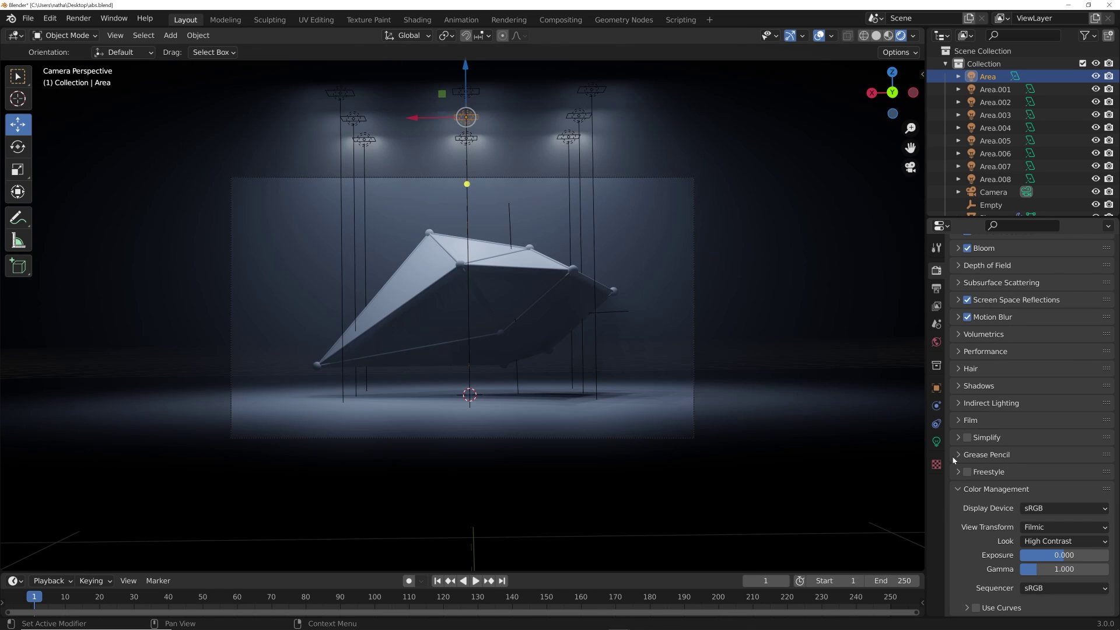
{"action": "scroll", "coordinate": [463, 355], "scroll_direction": "up", "scroll_amount": 2}
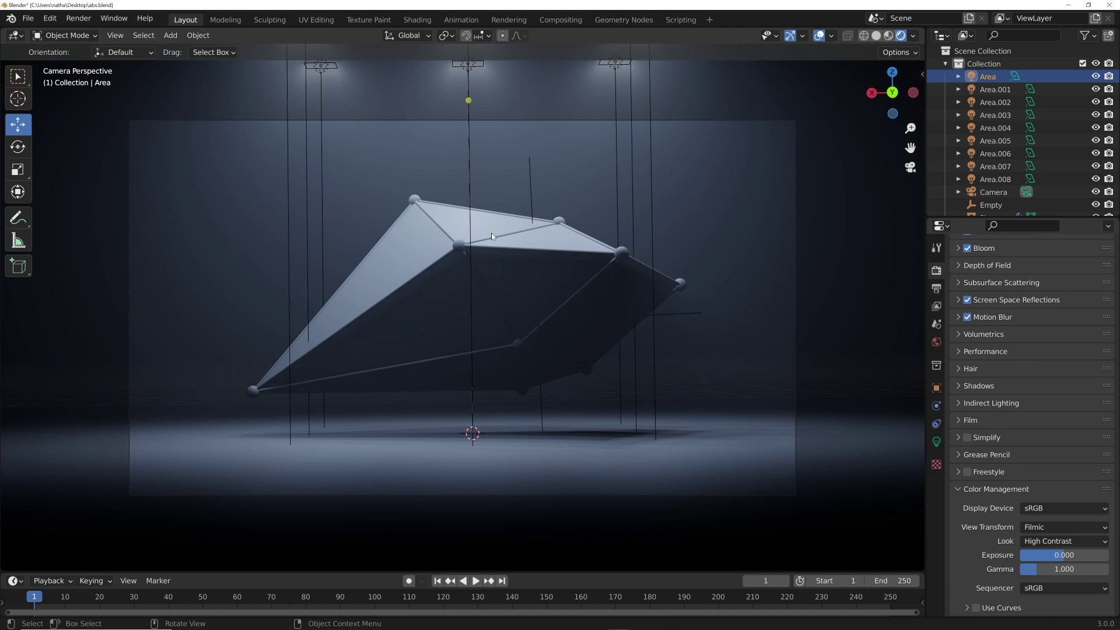
Save the file and give the faceted mesh two material slots, each with a new material
{"action": "left_click", "coordinate": [491, 233]}
{"action": "key", "text": "ctrl+s"}
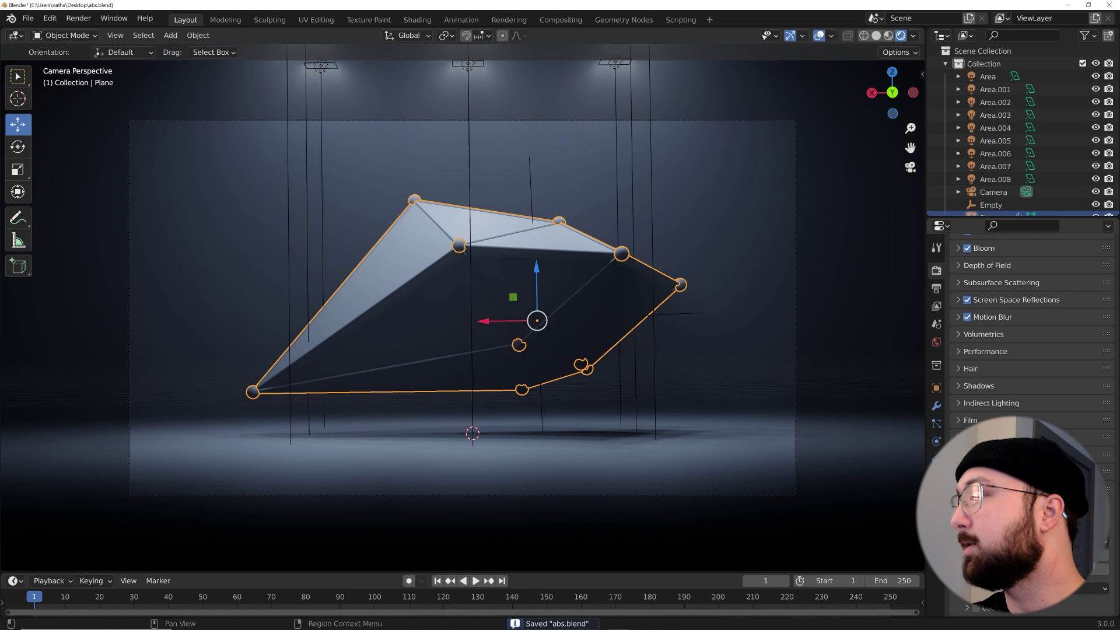
{"action": "left_click", "coordinate": [936, 495]}
{"action": "left_click", "coordinate": [1110, 270]}
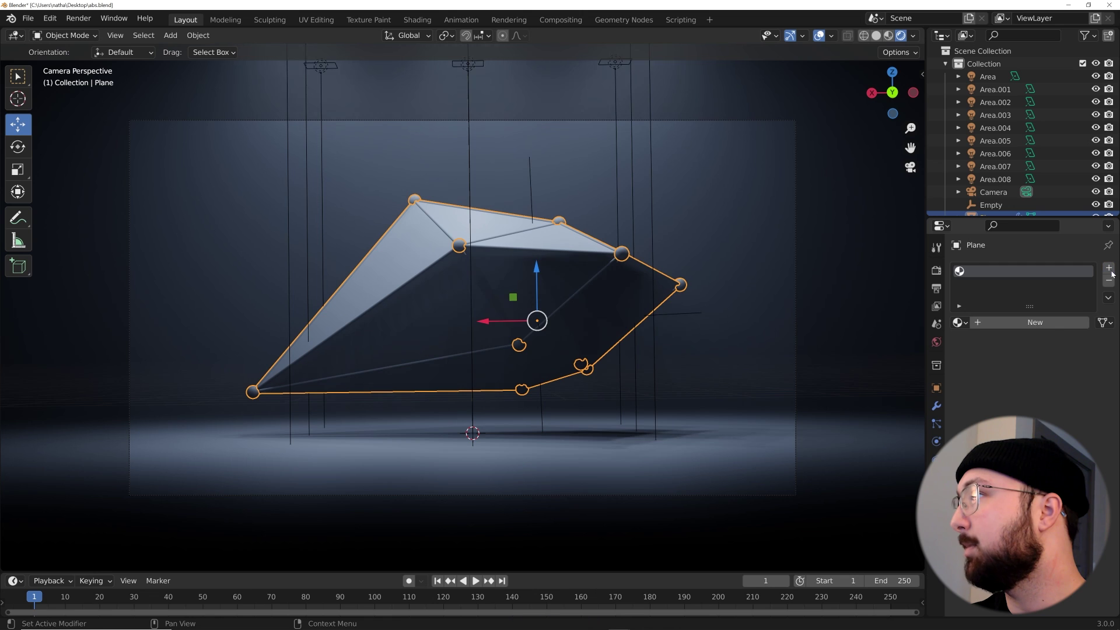
{"action": "left_click", "coordinate": [1034, 322]}
{"action": "left_click", "coordinate": [1108, 268]}
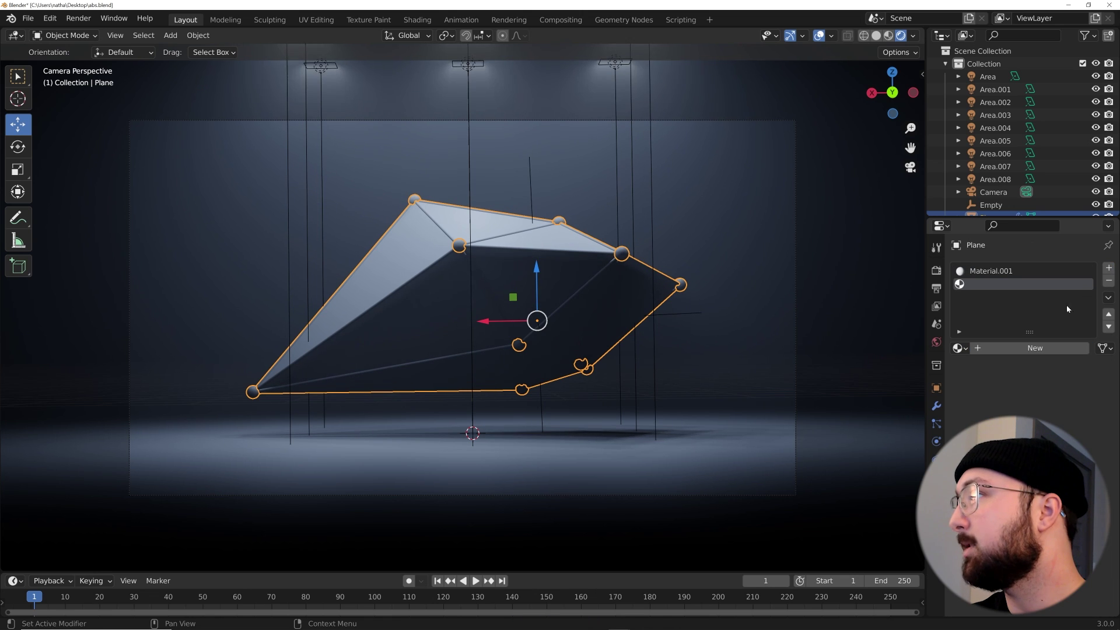
{"action": "left_click", "coordinate": [1034, 347]}
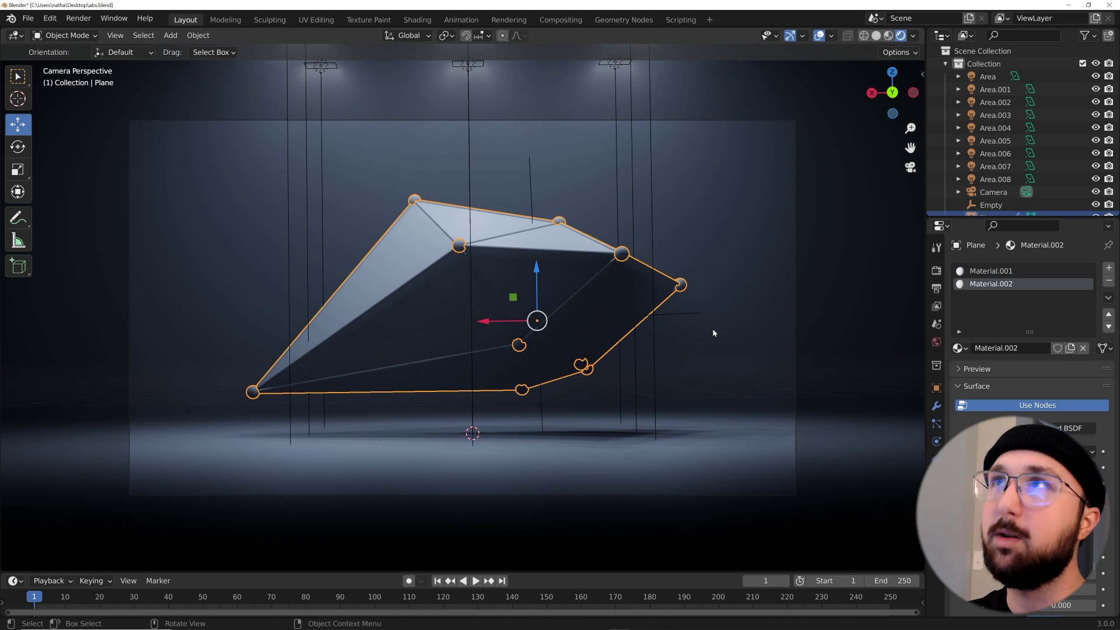
In the Shading workspace, set Metallic to 1.000 on Material.001 and Material.002, and darken Material.002's base color to grey
{"action": "left_click", "coordinate": [418, 20]}
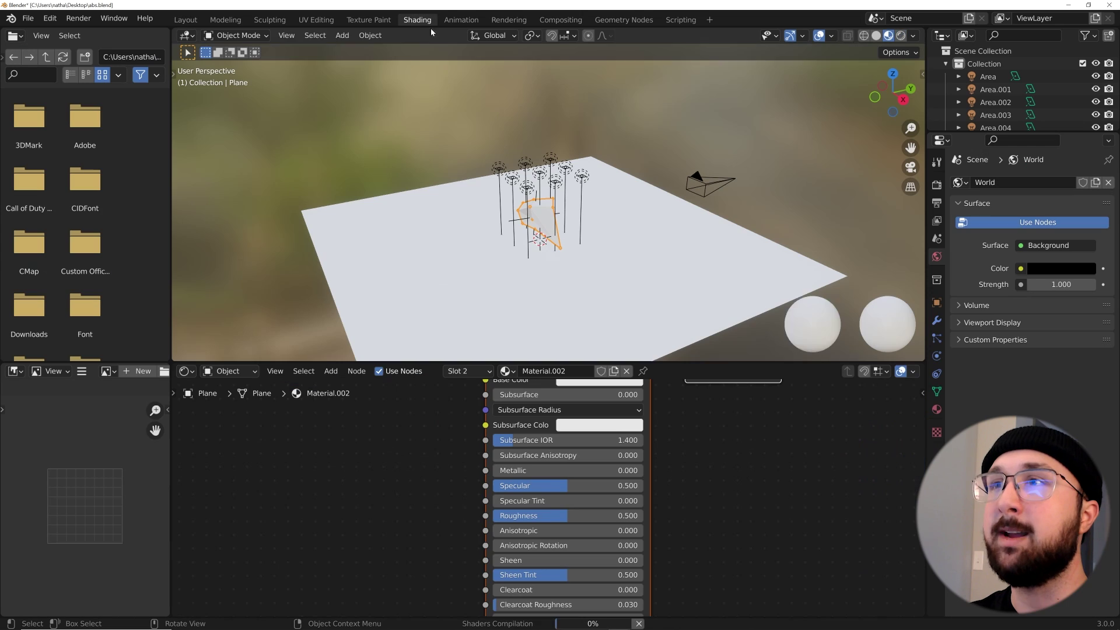
{"action": "left_click", "coordinate": [468, 371]}
{"action": "key", "text": "KP_0"}
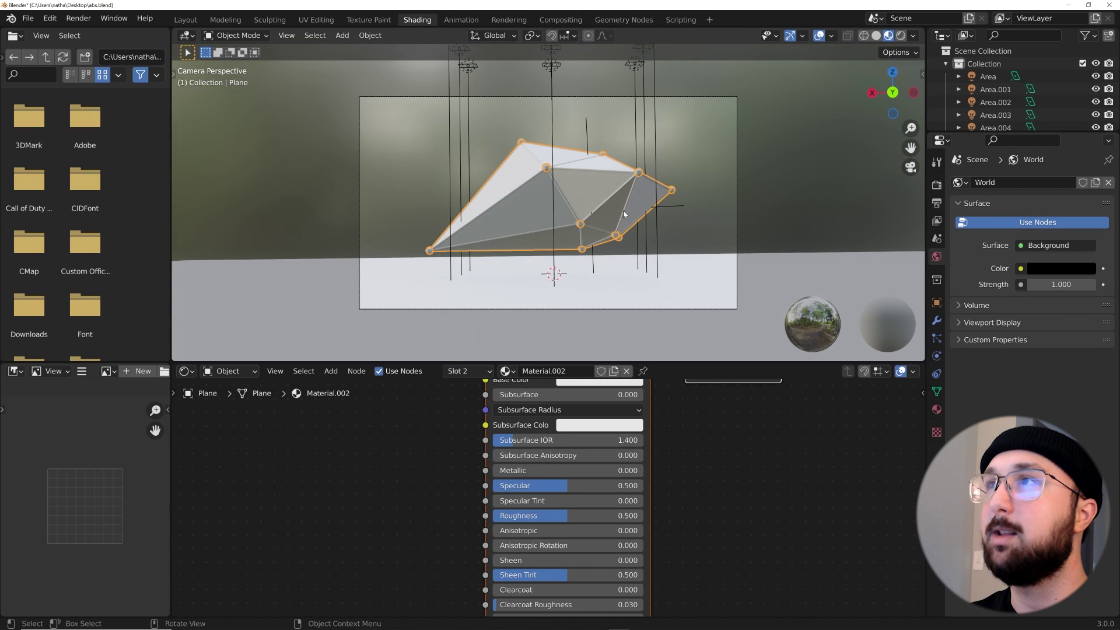
{"action": "scroll", "coordinate": [624, 213], "scroll_direction": "up", "scroll_amount": 4}
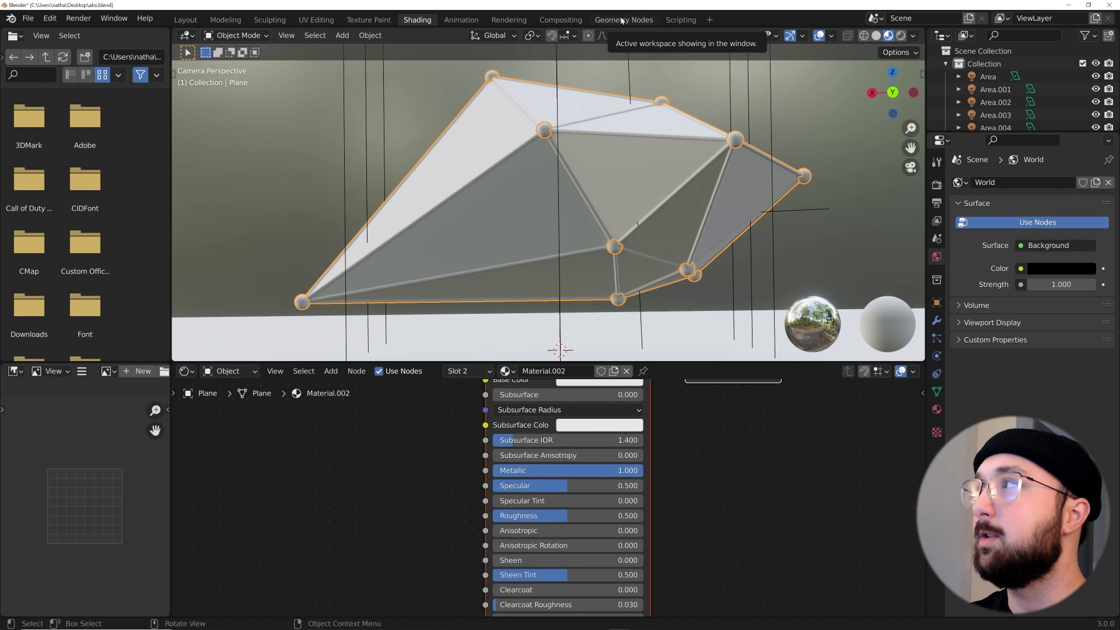
{"action": "scroll", "coordinate": [517, 468], "scroll_direction": "down", "scroll_amount": 2}
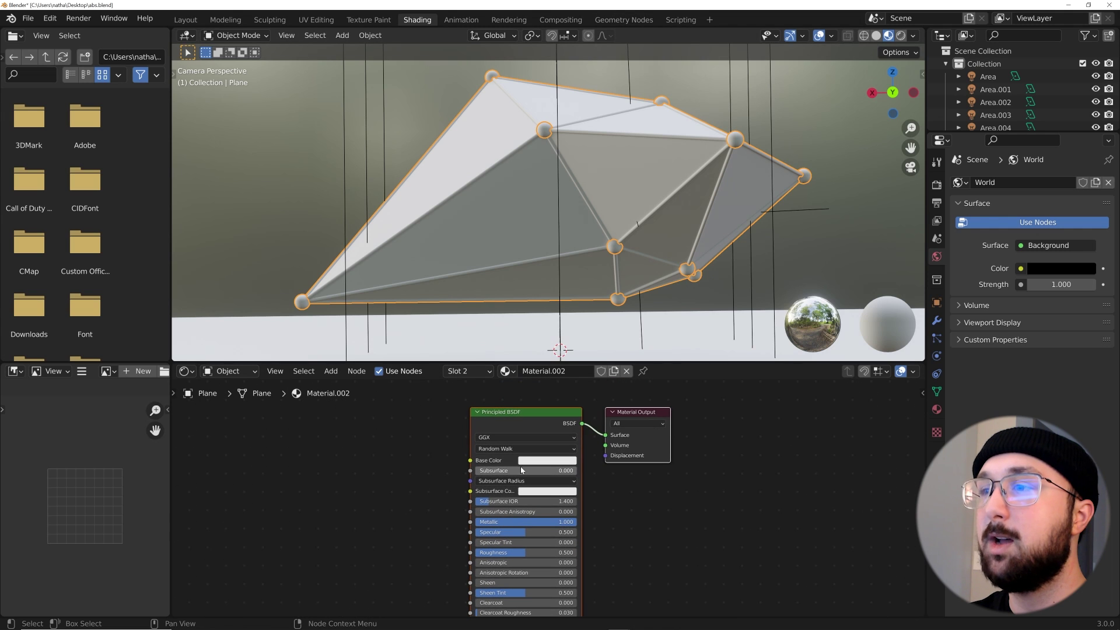
{"action": "left_click", "coordinate": [550, 462]}
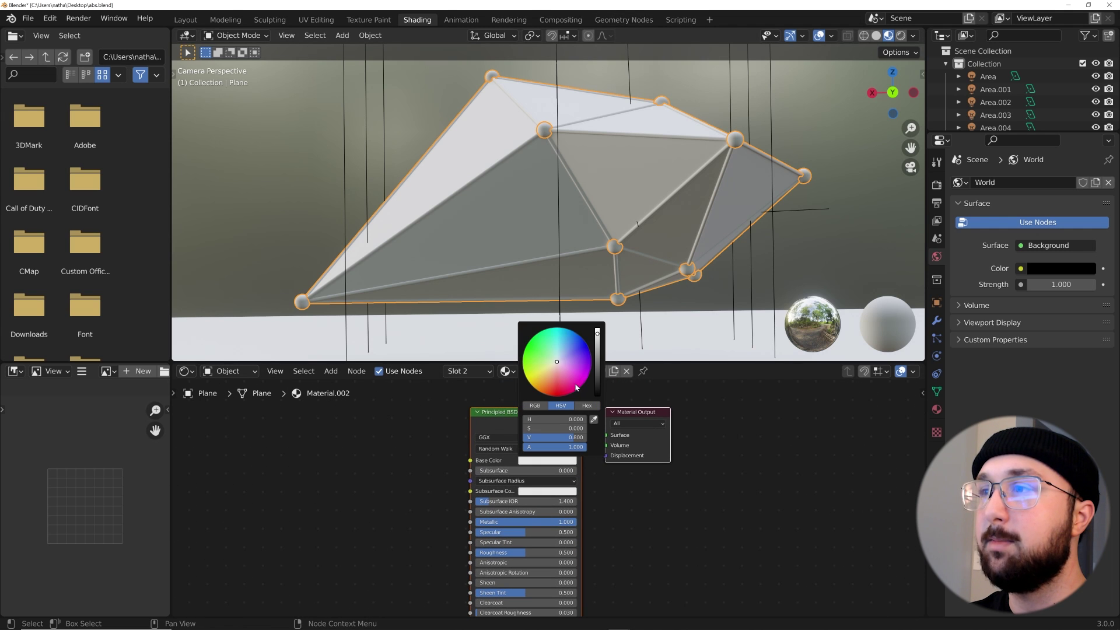
{"action": "left_click_drag", "start_coordinate": [598, 351], "coordinate": [597, 350]}
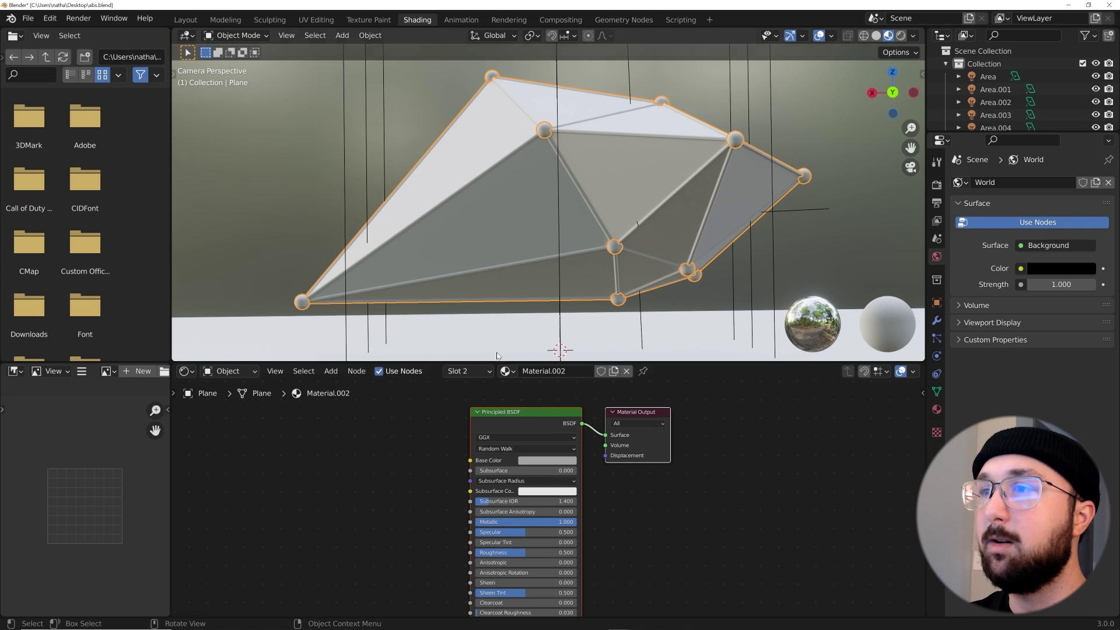
{"action": "left_click", "coordinate": [477, 372]}
{"action": "left_click", "coordinate": [460, 399]}
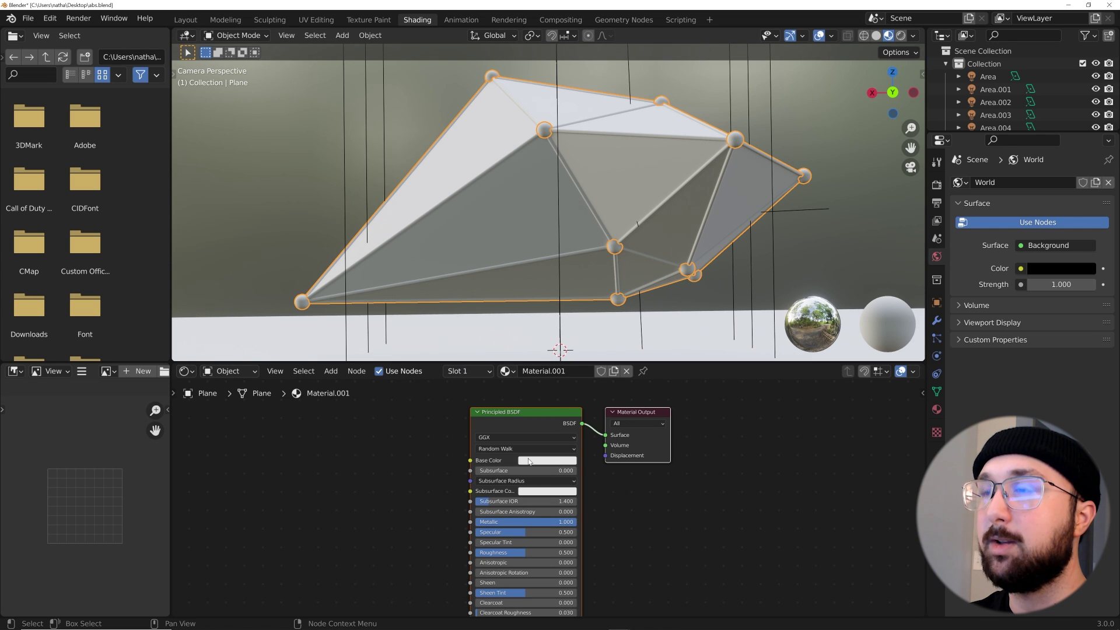
Switch to the Geometry Nodes workspace and show the mesh through the camera in Material Preview shading
{"action": "left_click", "coordinate": [622, 22]}
{"action": "key", "text": "KP_0"}
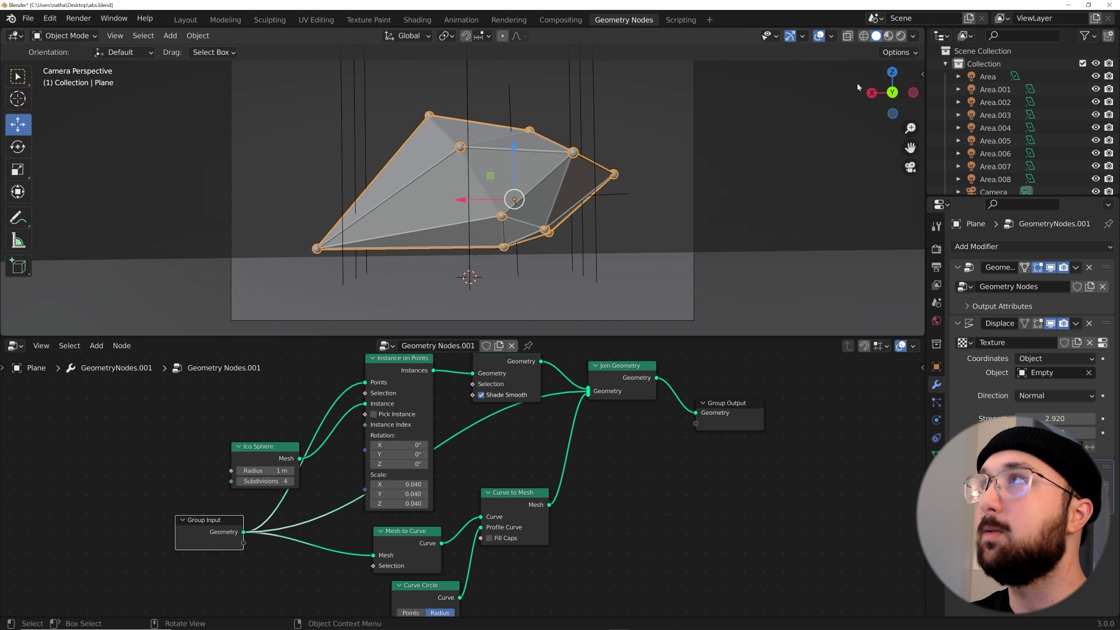
{"action": "left_click", "coordinate": [889, 36]}
{"action": "scroll", "coordinate": [583, 204], "scroll_direction": "up", "scroll_amount": 6}
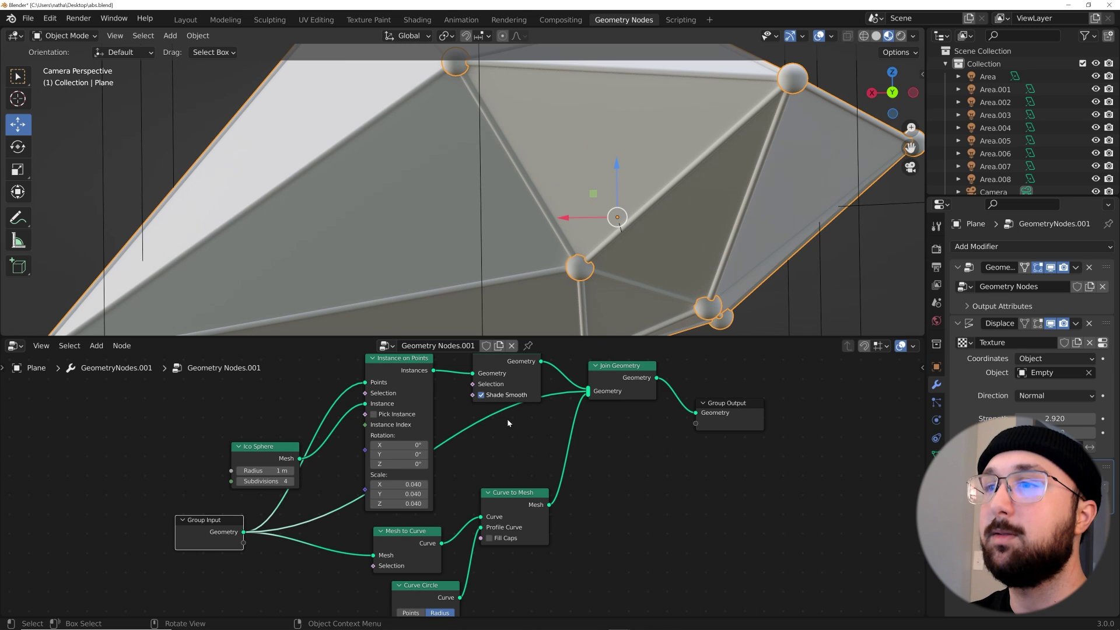
Rearrange the Curve to Mesh, Instance on Points and Group Input nodes to free space before Join Geometry
{"action": "scroll", "coordinate": [485, 463], "scroll_direction": "down", "scroll_amount": 2}
{"action": "left_click_drag", "start_coordinate": [497, 499], "coordinate": [497, 489]}
{"action": "left_click_drag", "start_coordinate": [423, 412], "coordinate": [415, 385]}
{"action": "left_click_drag", "start_coordinate": [414, 385], "coordinate": [414, 388]}
{"action": "left_click_drag", "start_coordinate": [502, 484], "coordinate": [510, 502]}
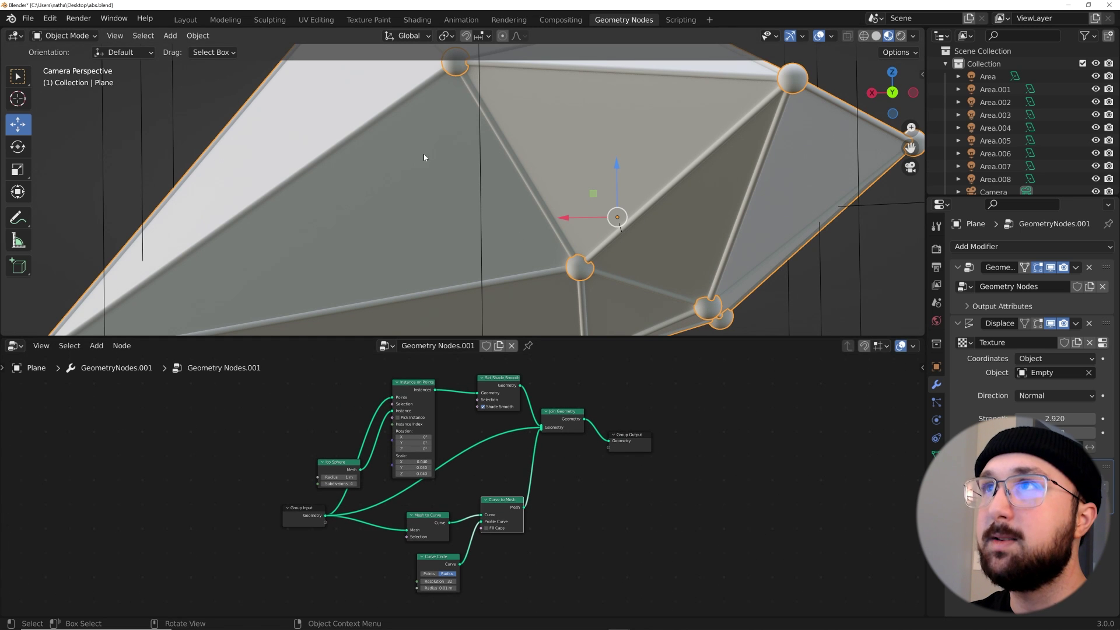
{"action": "left_click_drag", "start_coordinate": [310, 512], "coordinate": [302, 525]}
{"action": "scroll", "coordinate": [260, 549], "scroll_direction": "up", "scroll_amount": 2}
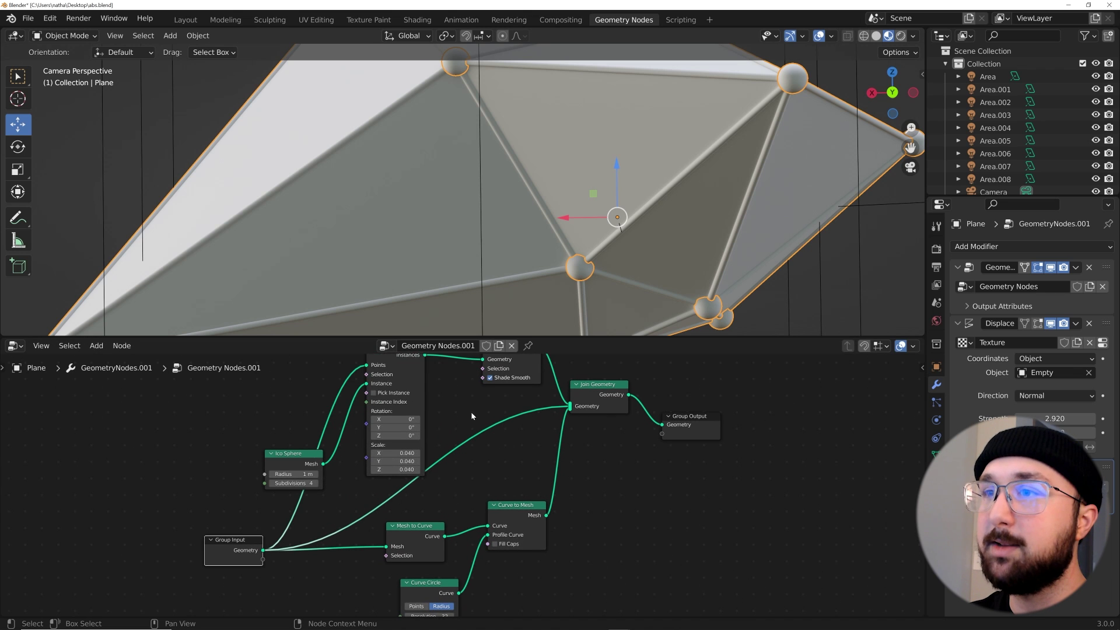
Add a Set Material node on the direct link between Group Input and Join Geometry
{"action": "key", "text": "shift+a"}
{"action": "left_click", "coordinate": [423, 368]}
{"action": "type", "text": "st"}
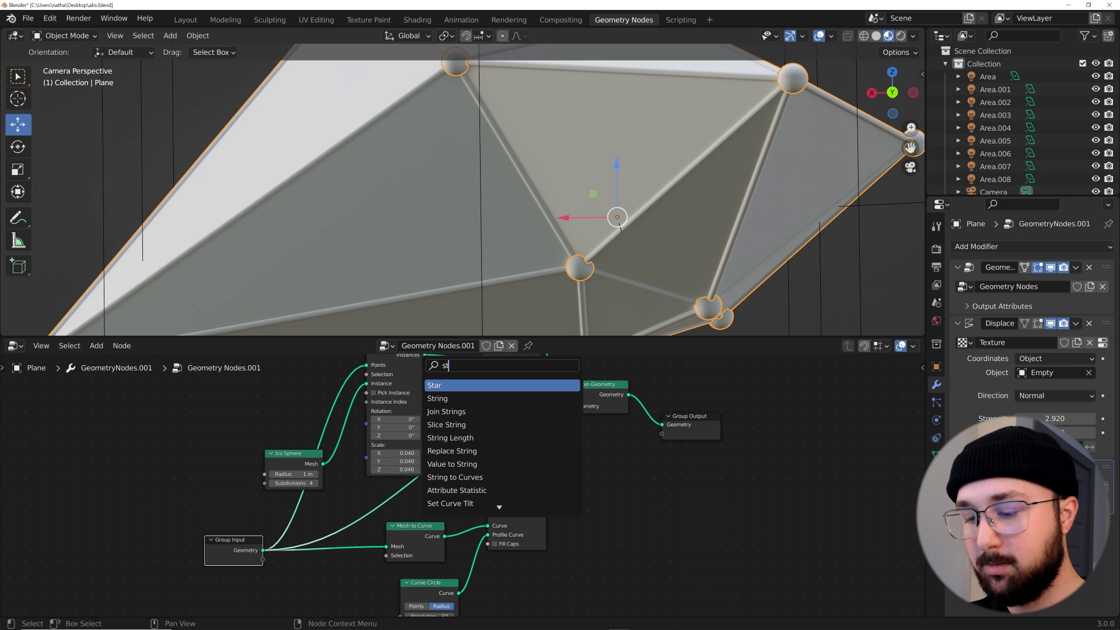
{"action": "key", "text": "BackSpace"}
{"action": "type", "text": "et m"}
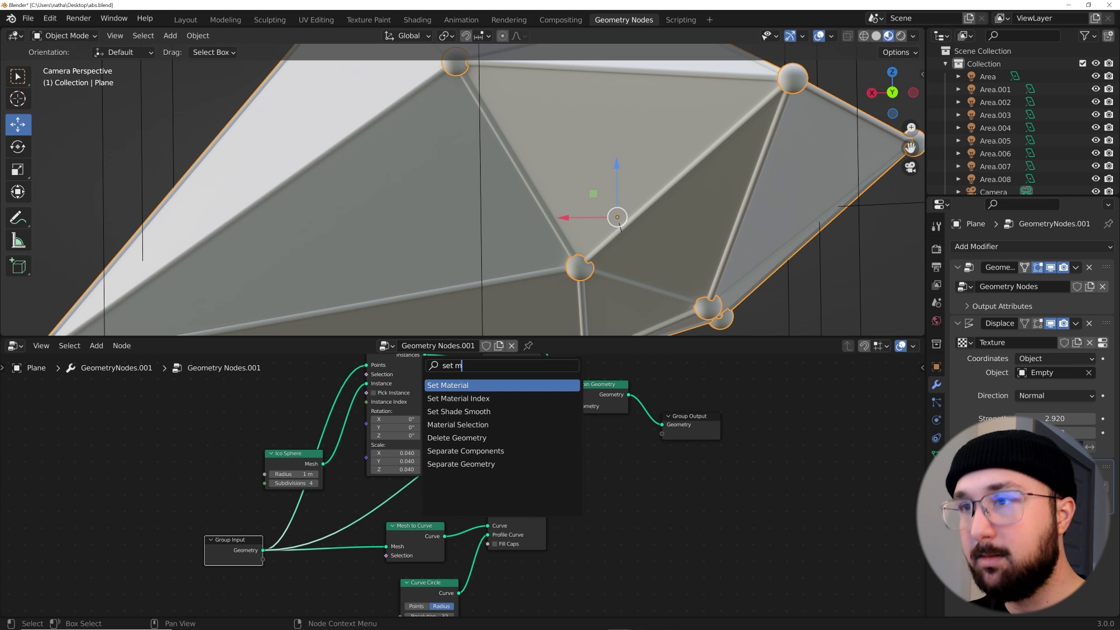
{"action": "key", "text": "Return"}
{"action": "left_click", "coordinate": [493, 447]}
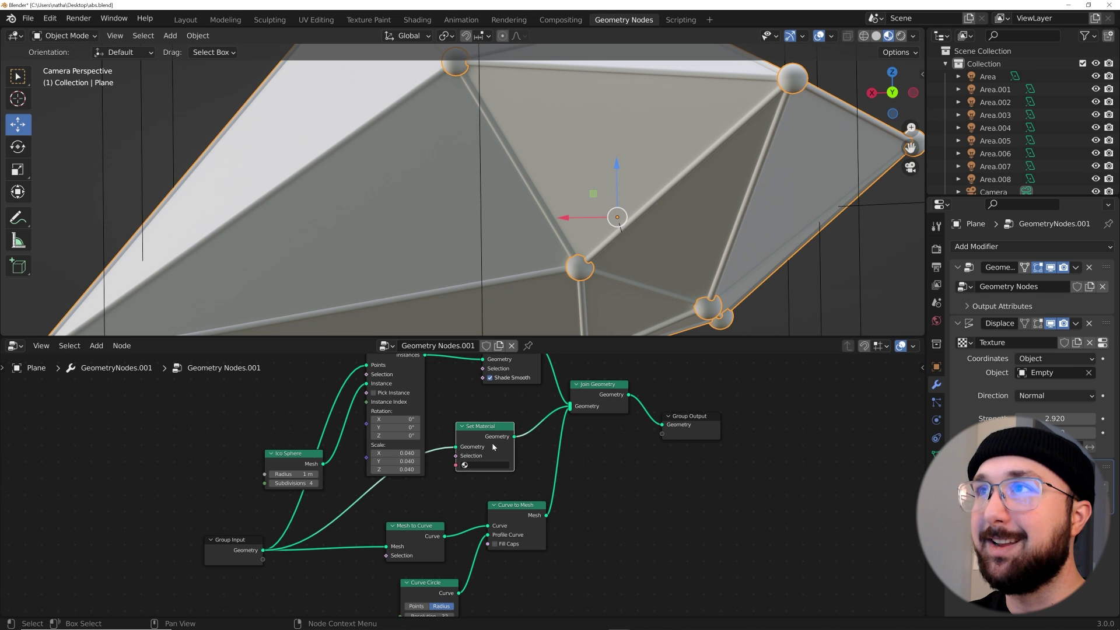
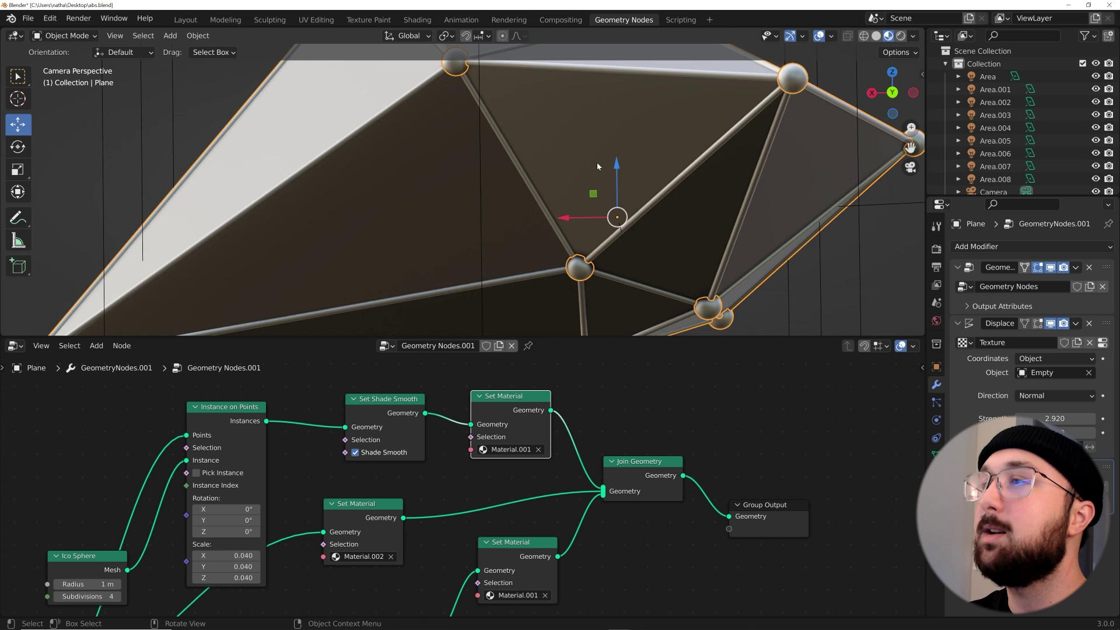
Switch to the Shading workspace and close the file browser and image editor areas to widen the viewport and shader editor
{"action": "scroll", "coordinate": [547, 236], "scroll_direction": "up", "scroll_amount": 3}
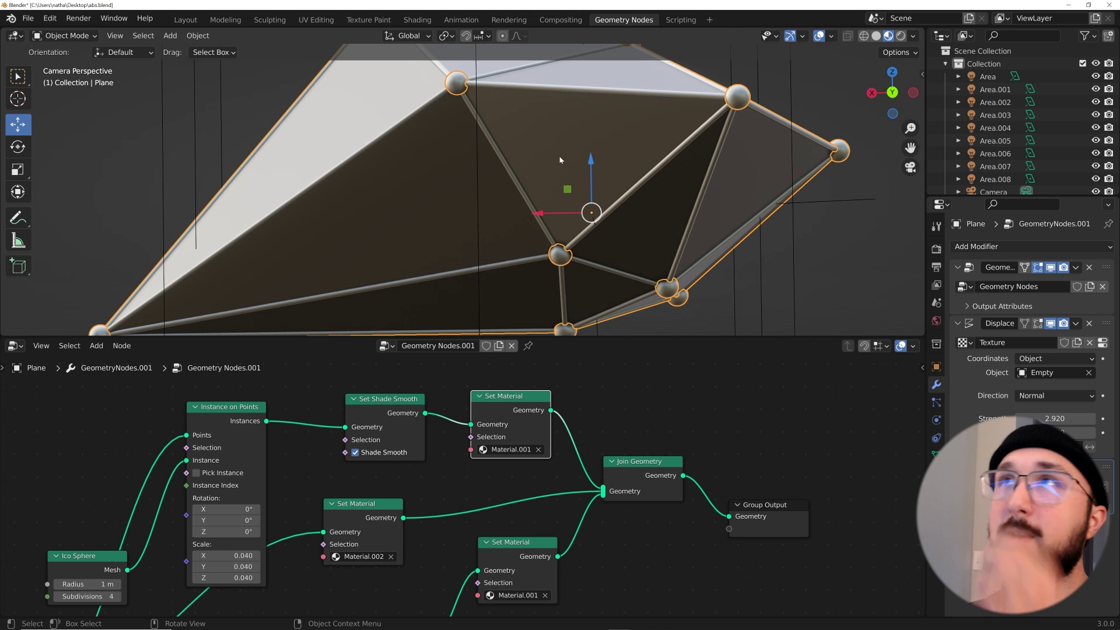
{"action": "left_click", "coordinate": [417, 21]}
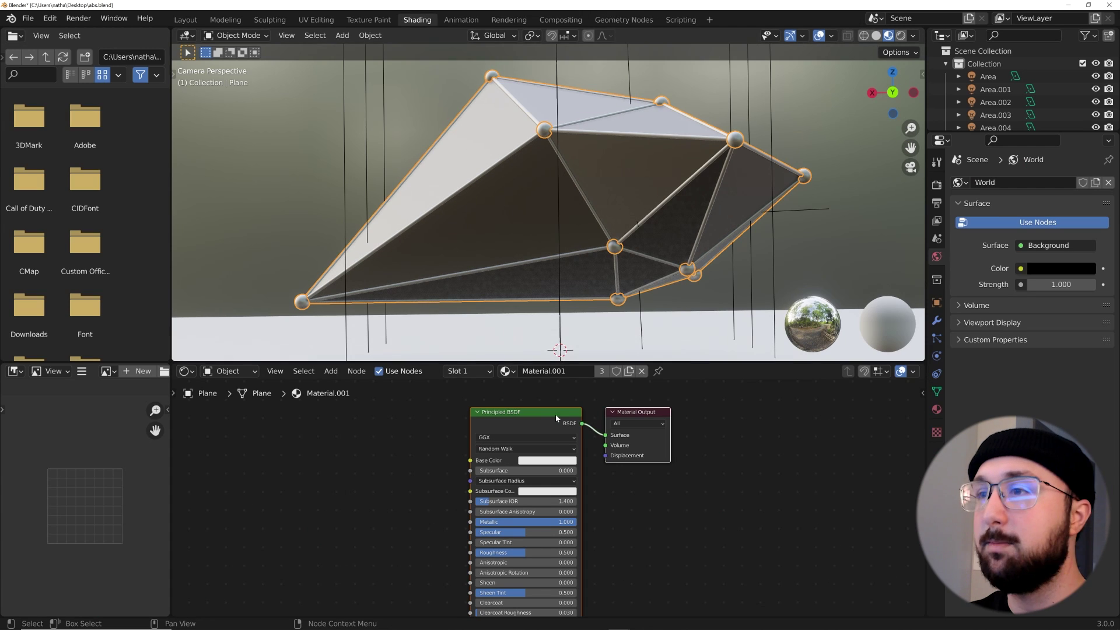
{"action": "scroll", "coordinate": [601, 108], "scroll_direction": "up", "scroll_amount": 4}
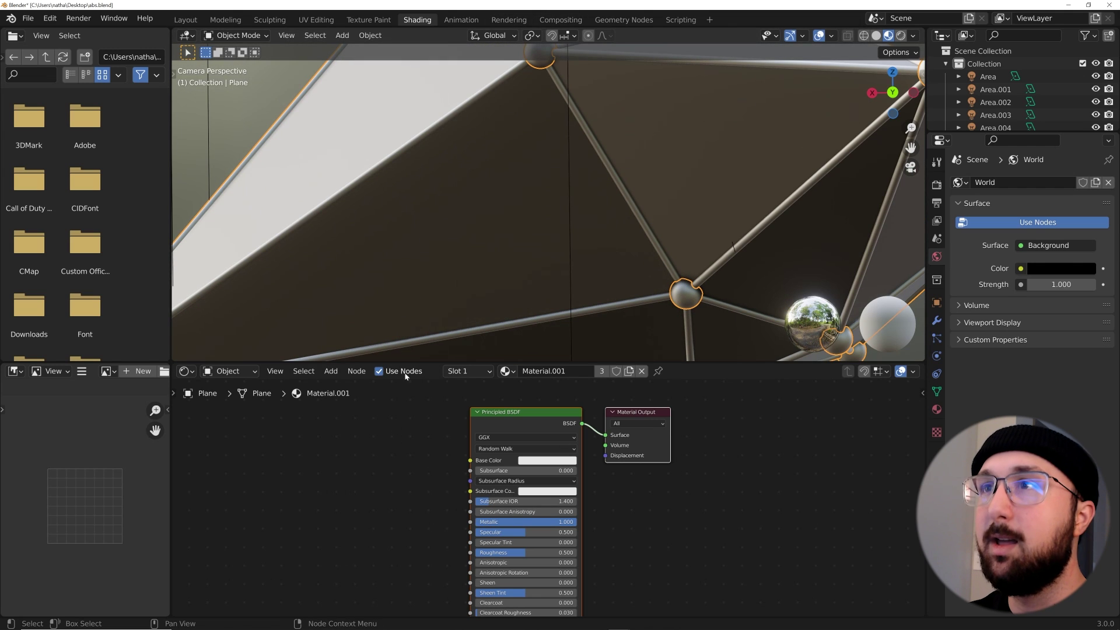
{"action": "scroll", "coordinate": [488, 233], "scroll_direction": "down", "scroll_amount": 4}
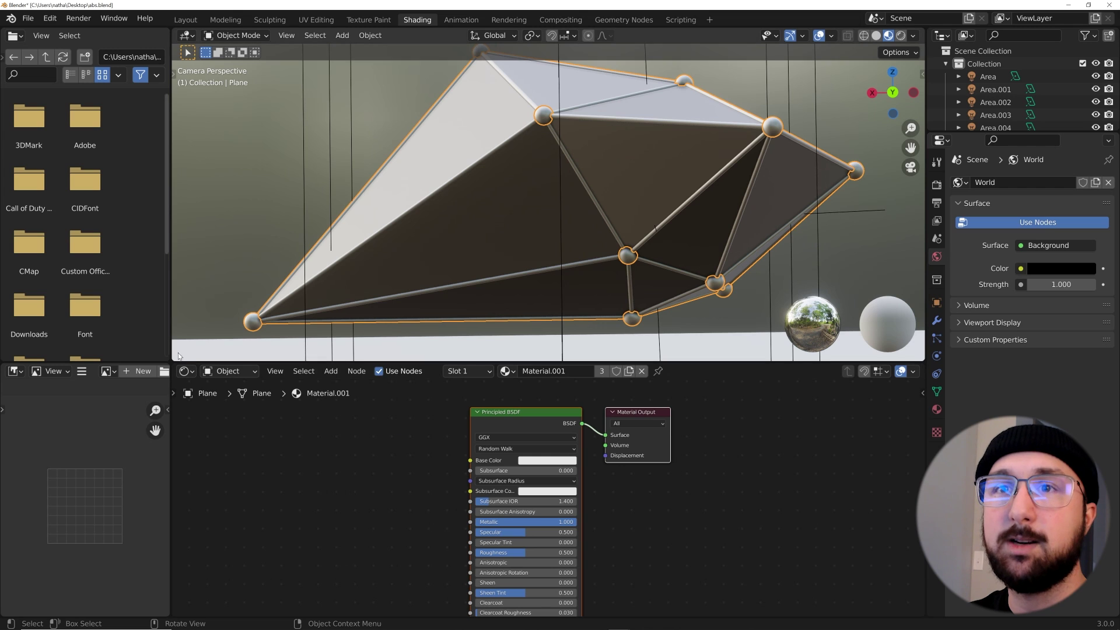
{"action": "left_click_drag", "start_coordinate": [173, 357], "coordinate": [131, 373]}
{"action": "scroll", "coordinate": [446, 286], "scroll_direction": "down", "scroll_amount": 3}
{"action": "scroll", "coordinate": [447, 285], "scroll_direction": "up", "scroll_amount": 2}
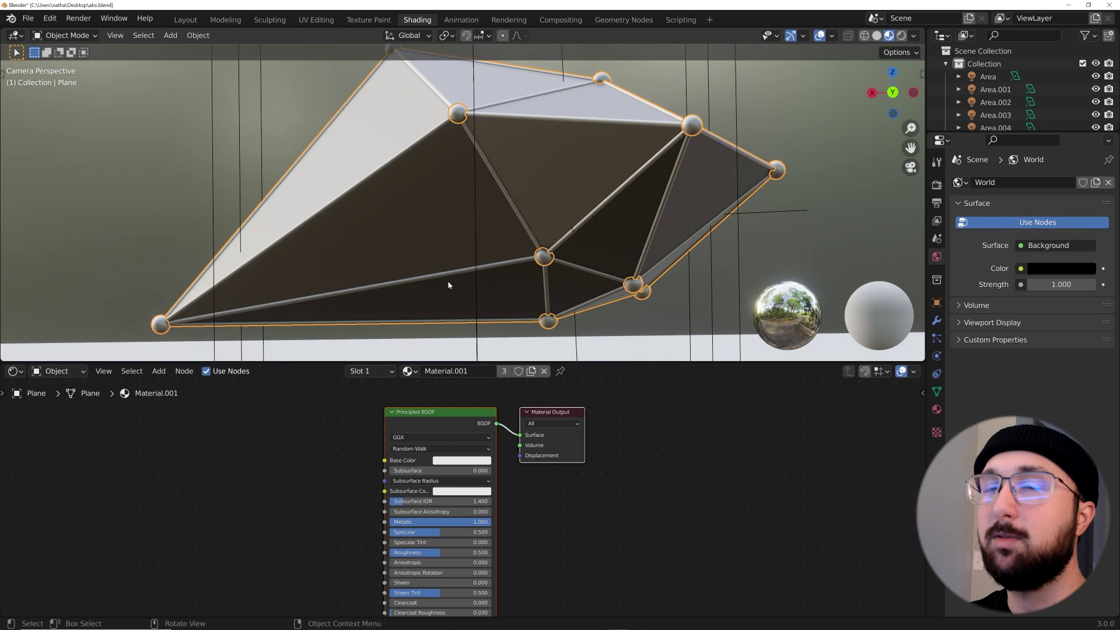
{"action": "scroll", "coordinate": [470, 280], "scroll_direction": "up", "scroll_amount": 1}
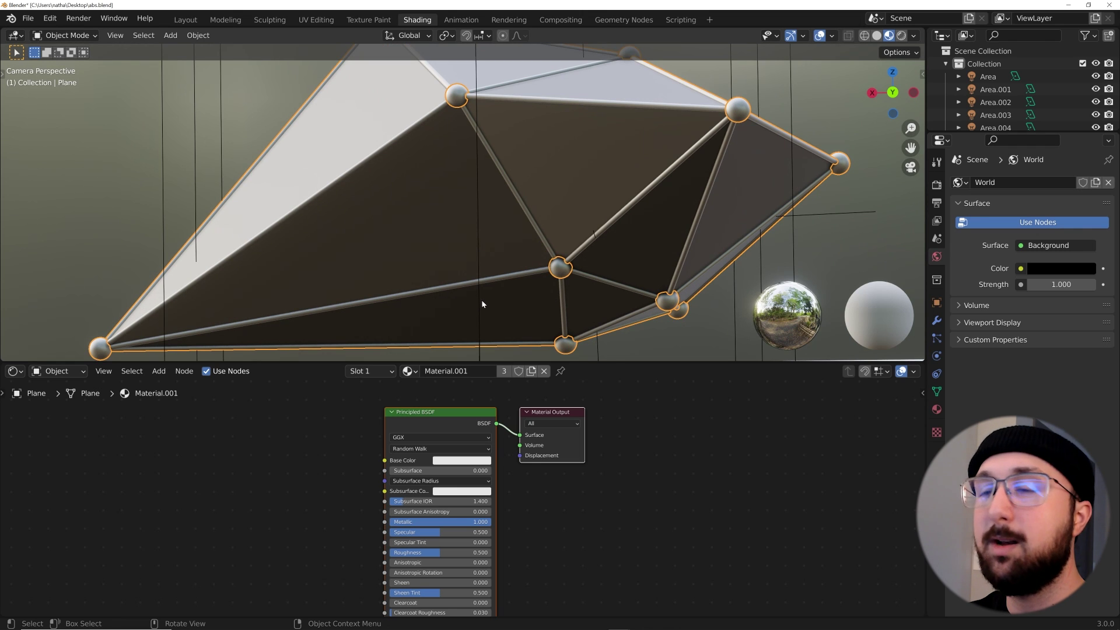
{"action": "scroll", "coordinate": [459, 492], "scroll_direction": "down", "scroll_amount": 3}
{"action": "middle_click_drag", "start_coordinate": [411, 542], "coordinate": [465, 479]}
{"action": "scroll", "coordinate": [465, 479], "scroll_direction": "up", "scroll_amount": 5}
{"action": "key", "text": "shift+a"}
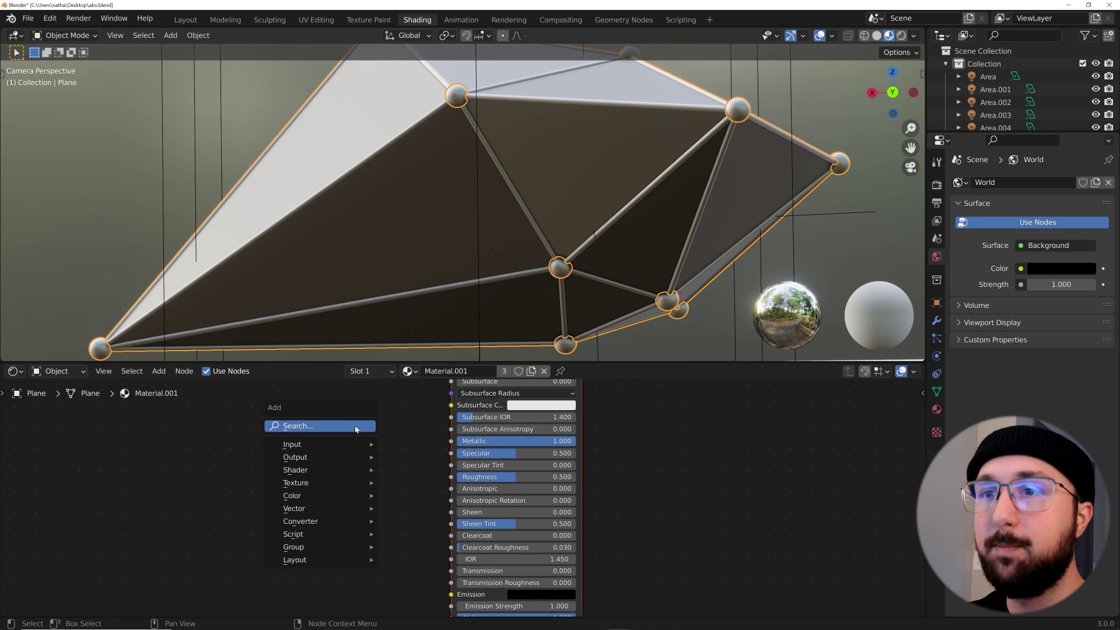
{"action": "left_click", "coordinate": [357, 428]}
{"action": "type", "text": "voro"}
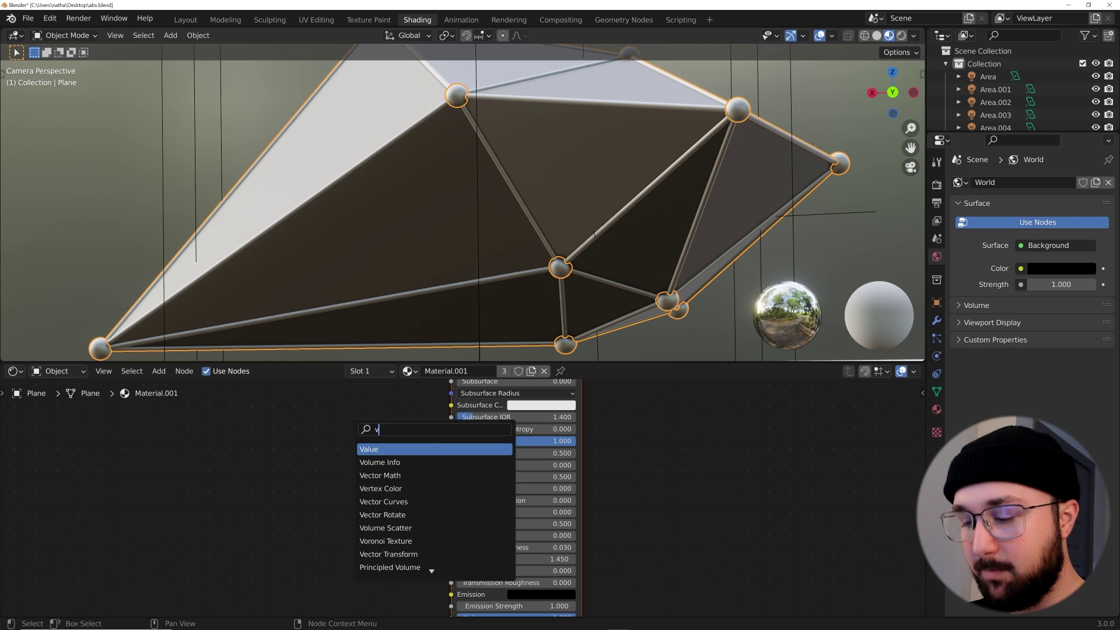
{"action": "key", "text": "Return"}
{"action": "left_click", "coordinate": [175, 460]}
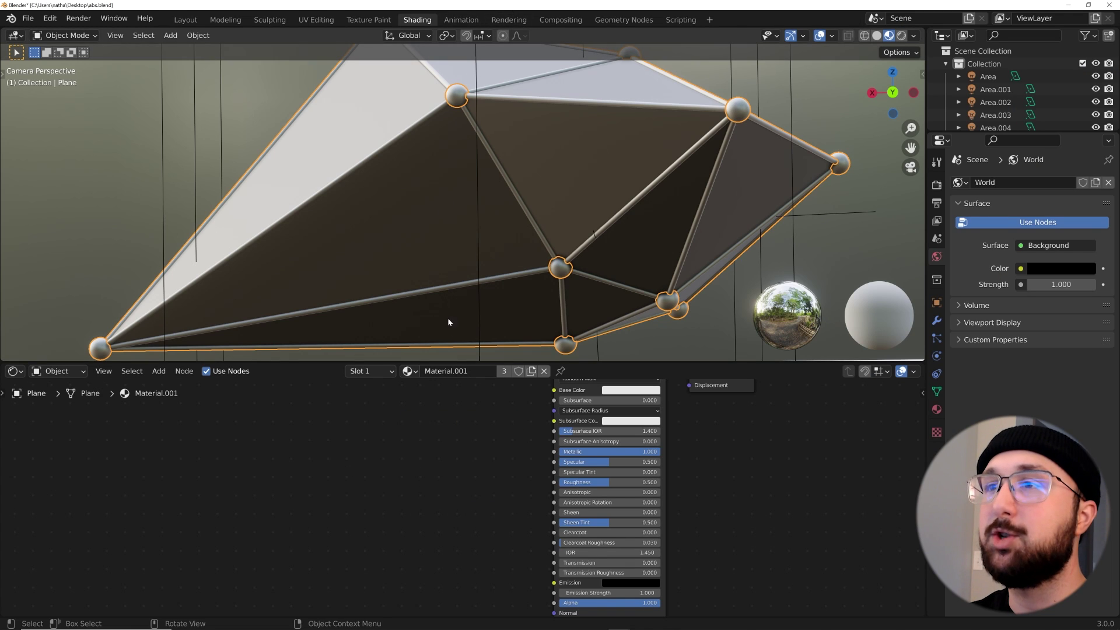
Show Material.002 from the second material slot and add a ColorRamp node before the Principled BSDF
{"action": "left_click", "coordinate": [378, 372]}
{"action": "left_click", "coordinate": [354, 414]}
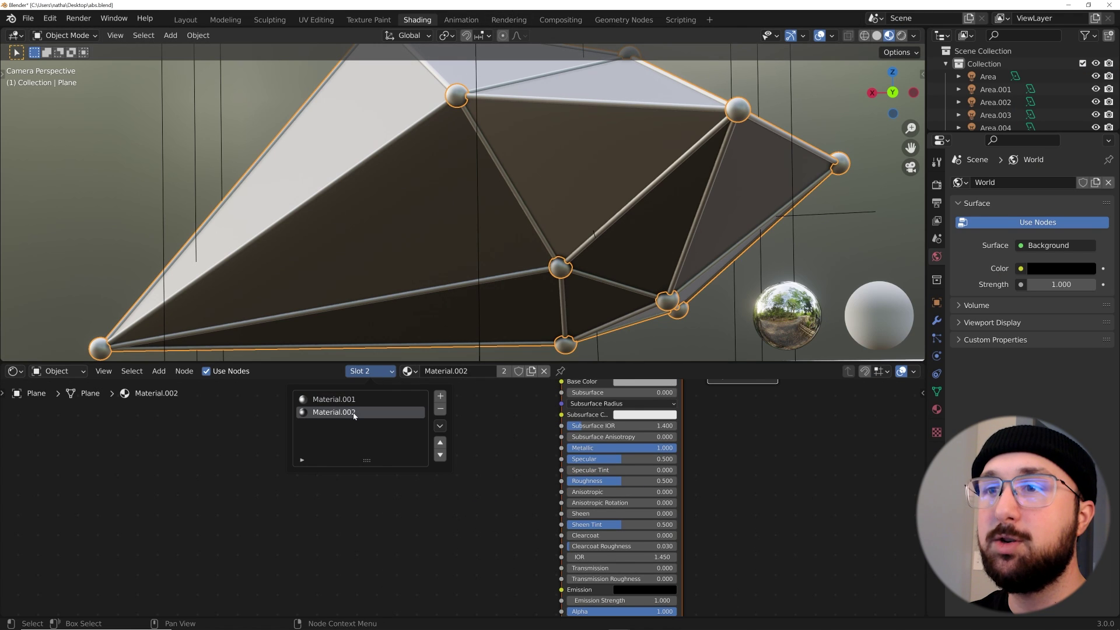
{"action": "key", "text": "shift+a"}
{"action": "left_click", "coordinate": [465, 430]}
{"action": "type", "text": "col"}
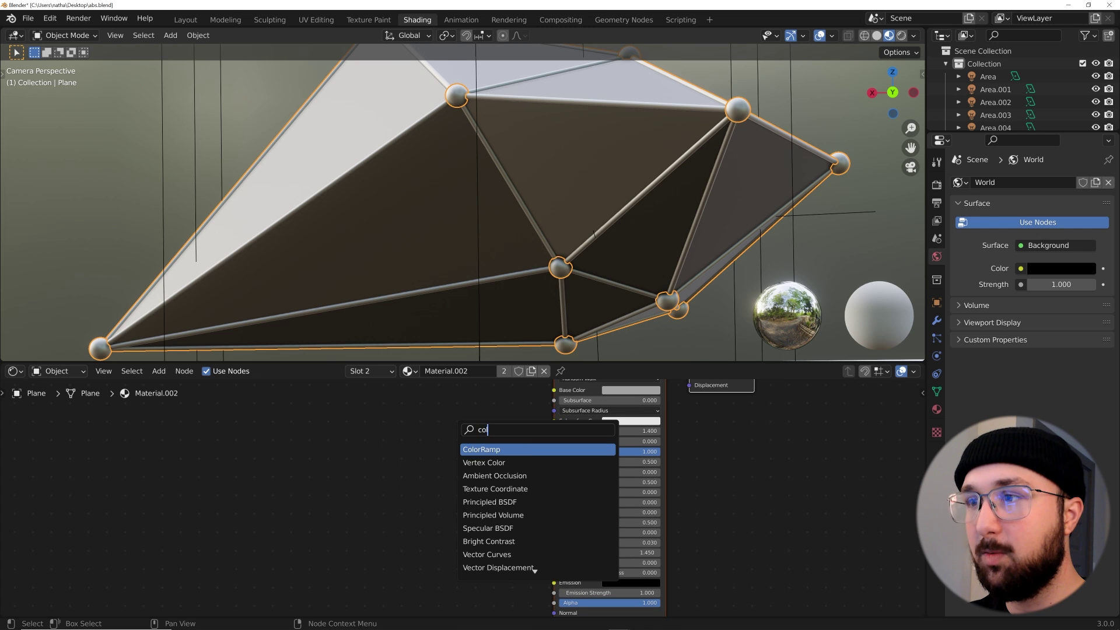
{"action": "key", "text": "Return"}
{"action": "left_click", "coordinate": [382, 436]}
Add a Voronoi Texture node in front of the ColorRamp in Material.002
{"action": "key", "text": "shift+a"}
{"action": "left_click", "coordinate": [345, 440]}
{"action": "type", "text": "vor"}
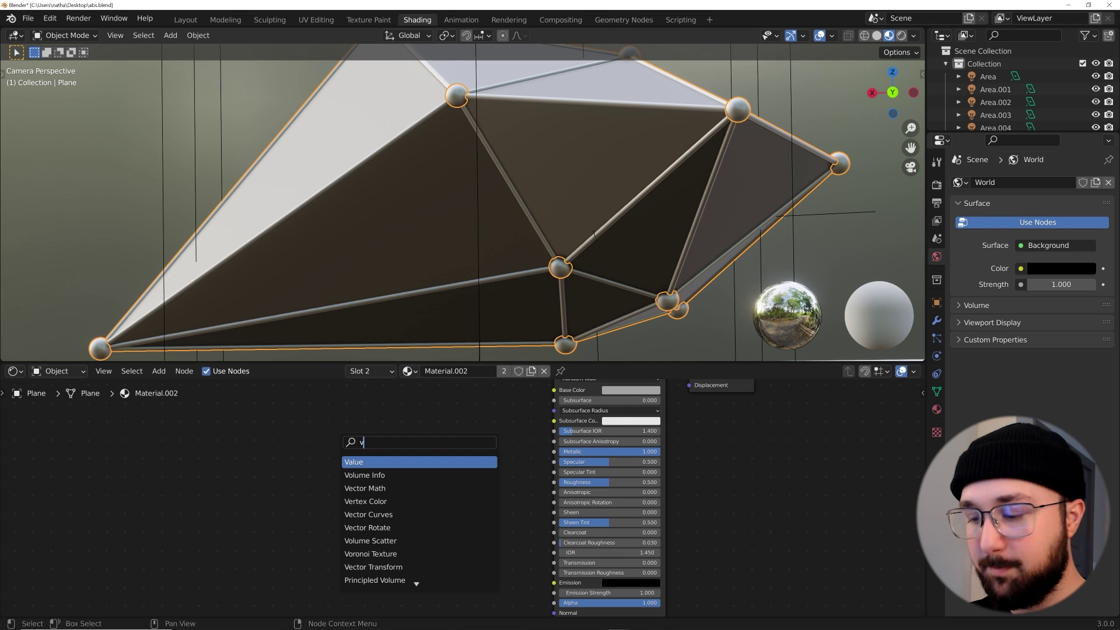
{"action": "key", "text": "Return"}
{"action": "left_click", "coordinate": [266, 452]}
{"action": "middle_click_drag", "start_coordinate": [265, 452], "coordinate": [358, 452]}
Link the Voronoi Texture's Color to the ColorRamp's Fac and the ColorRamp's Color to the Principled BSDF's Roughness
{"action": "left_click_drag", "start_coordinate": [366, 448], "coordinate": [471, 513]}
{"action": "left_click_drag", "start_coordinate": [576, 440], "coordinate": [639, 471]}
{"action": "scroll", "coordinate": [490, 465], "scroll_direction": "down", "scroll_amount": 2}
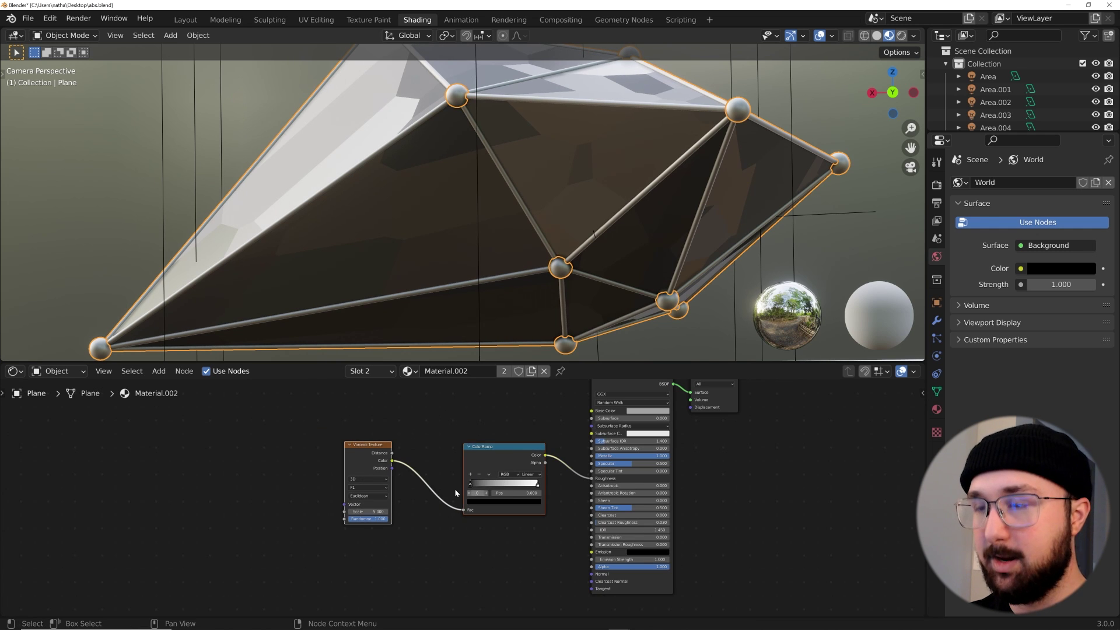
Move the Voronoi Texture and ColorRamp nodes away from the Principled BSDF to free space between them
{"action": "key", "text": "h"}
{"action": "key", "text": "h"}
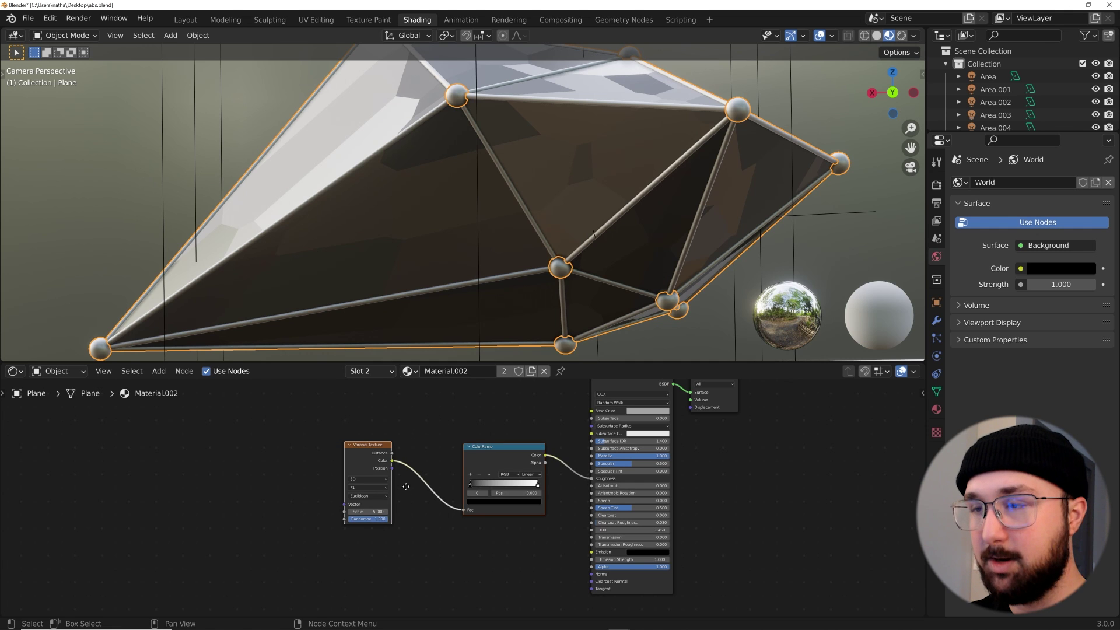
{"action": "left_click", "coordinate": [259, 483]}
{"action": "scroll", "coordinate": [465, 475], "scroll_direction": "up", "scroll_amount": 2}
{"action": "middle_click_drag", "start_coordinate": [465, 476], "coordinate": [465, 422]}
Add a Bump node below the ColorRamp link and connect its Normal output to the Principled BSDF's Normal input
{"action": "key", "text": "shift+a"}
{"action": "left_click", "coordinate": [468, 451]}
{"action": "type", "text": "bump"}
{"action": "key", "text": "Return"}
{"action": "left_click", "coordinate": [531, 517]}
{"action": "left_click_drag", "start_coordinate": [551, 503], "coordinate": [624, 546]}
Link the Voronoi Texture's Color to the Bump node's Height and check the mesh from another angle and through the camera
{"action": "scroll", "coordinate": [394, 398], "scroll_direction": "up", "scroll_amount": 2, "text": "shift"}
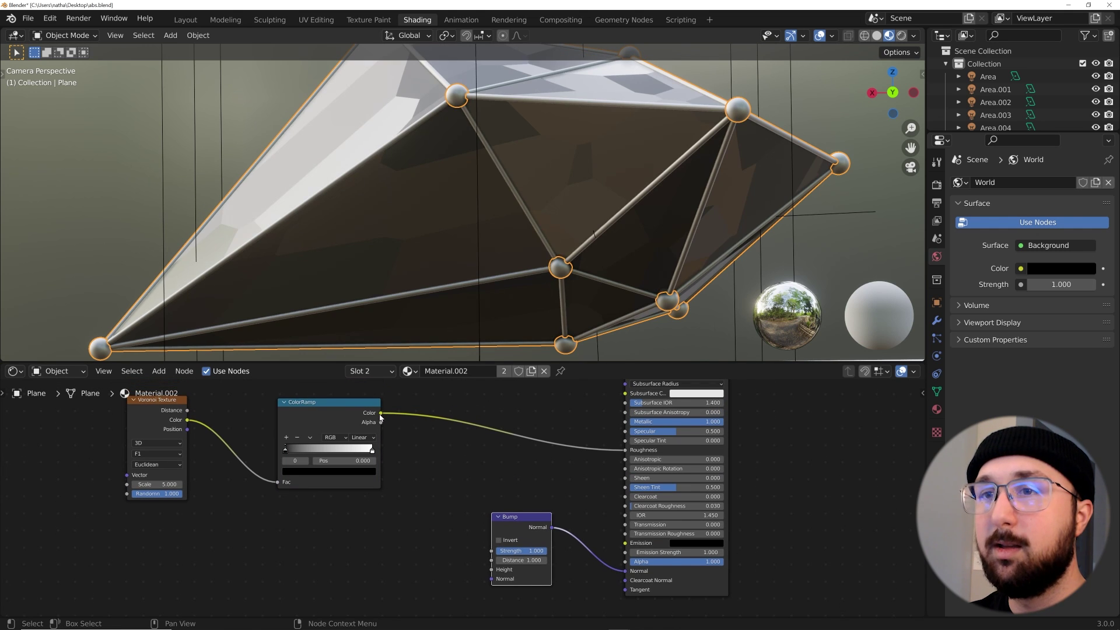
{"action": "left_click_drag", "start_coordinate": [186, 420], "coordinate": [491, 569]}
{"action": "scroll", "coordinate": [537, 215], "scroll_direction": "up", "scroll_amount": 1}
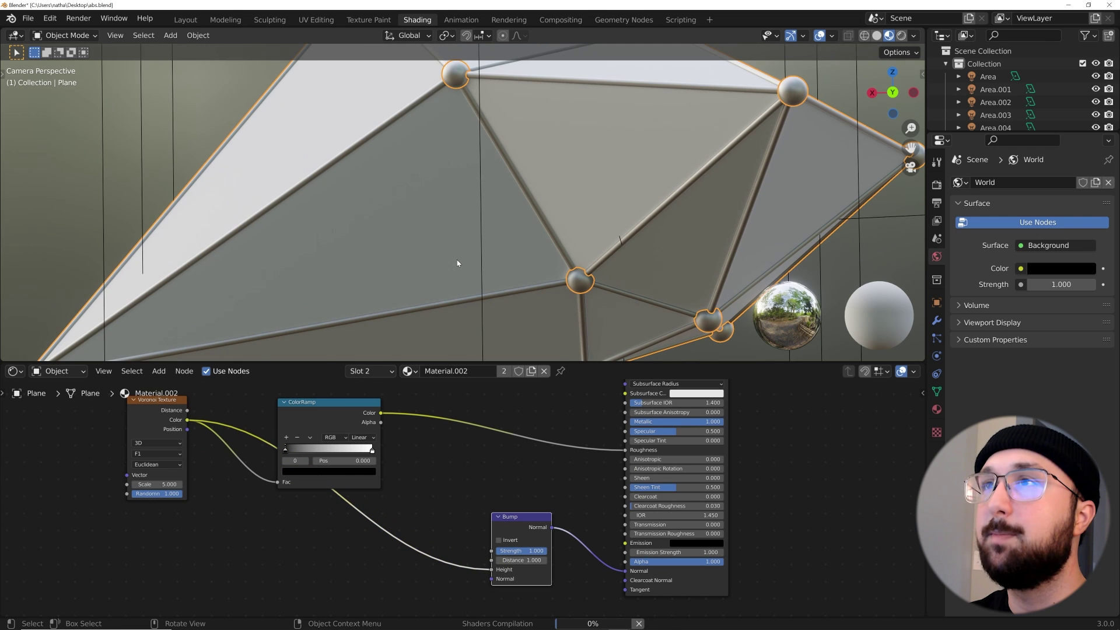
{"action": "scroll", "coordinate": [558, 203], "scroll_direction": "down", "scroll_amount": 3}
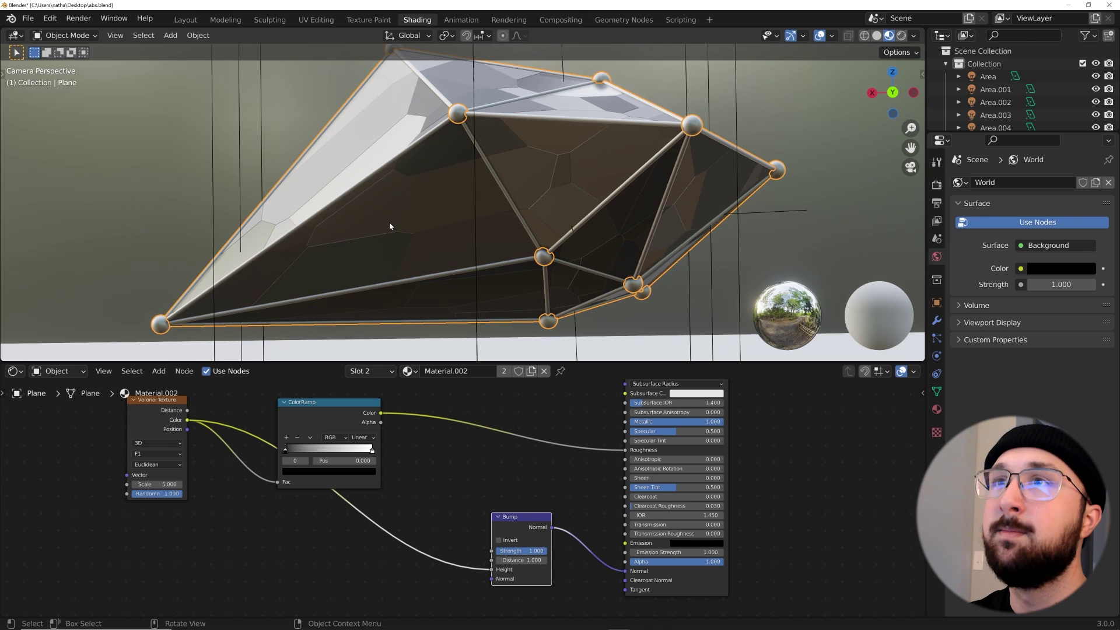
{"action": "middle_click_drag", "start_coordinate": [278, 414], "coordinate": [492, 472]}
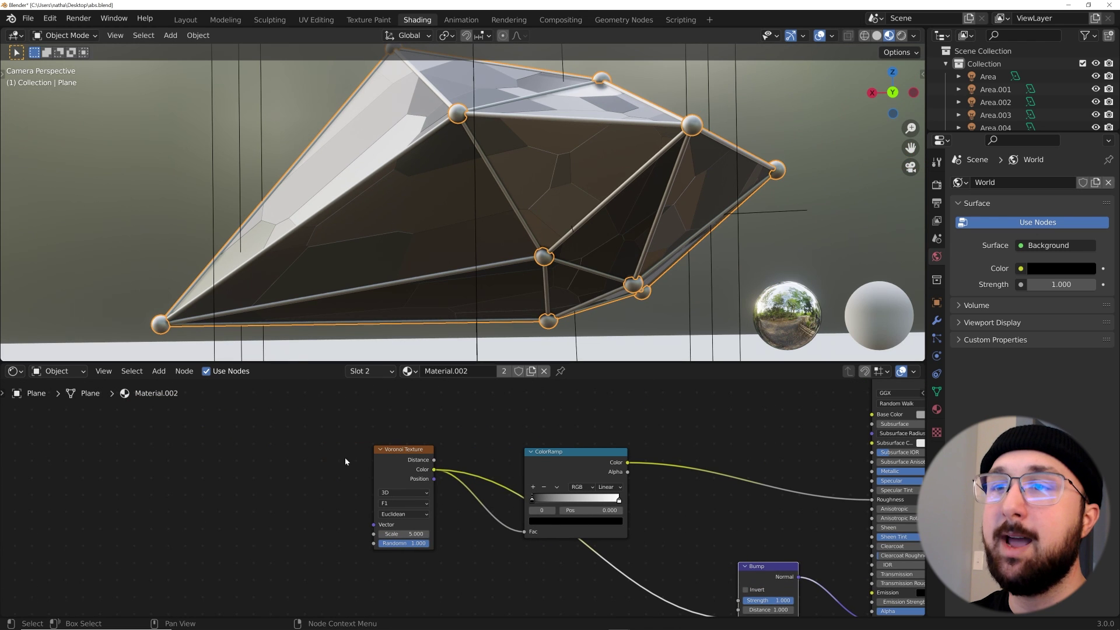
{"action": "middle_click_drag", "start_coordinate": [378, 236], "coordinate": [413, 261]}
{"action": "scroll", "coordinate": [413, 245], "scroll_direction": "up", "scroll_amount": 5}
{"action": "middle_click_drag", "start_coordinate": [309, 202], "coordinate": [376, 192]}
{"action": "key", "text": "KP_0"}
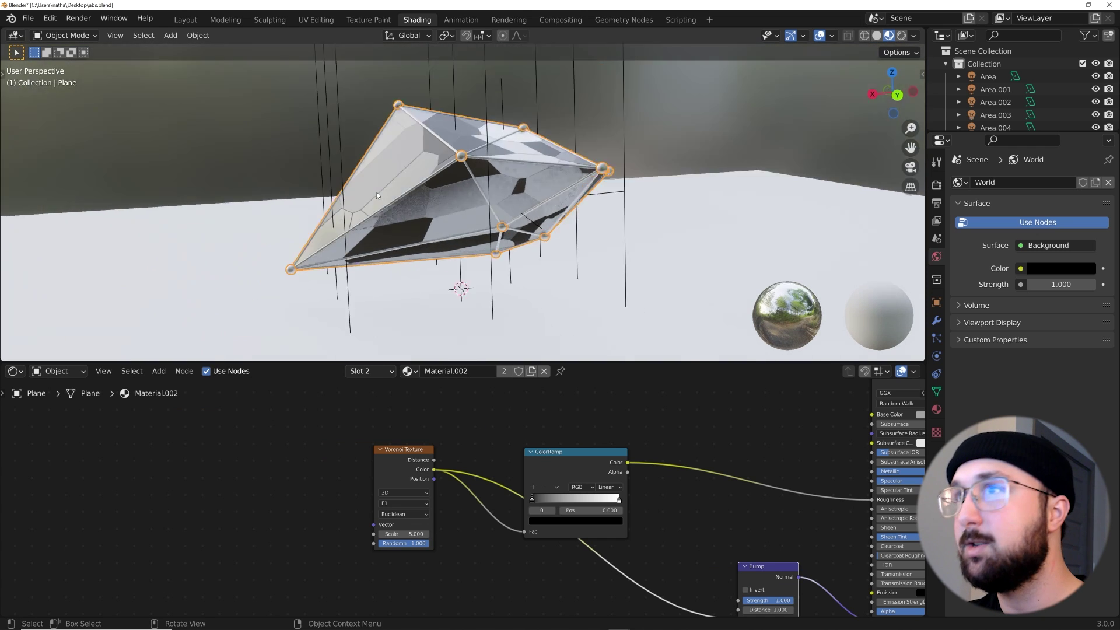
Duplicate the ColorRamp, feed the copy from the Voronoi Texture's Color and link its Color to the Principled BSDF's Base Color
{"action": "scroll", "coordinate": [582, 496], "scroll_direction": "up", "scroll_amount": 4}
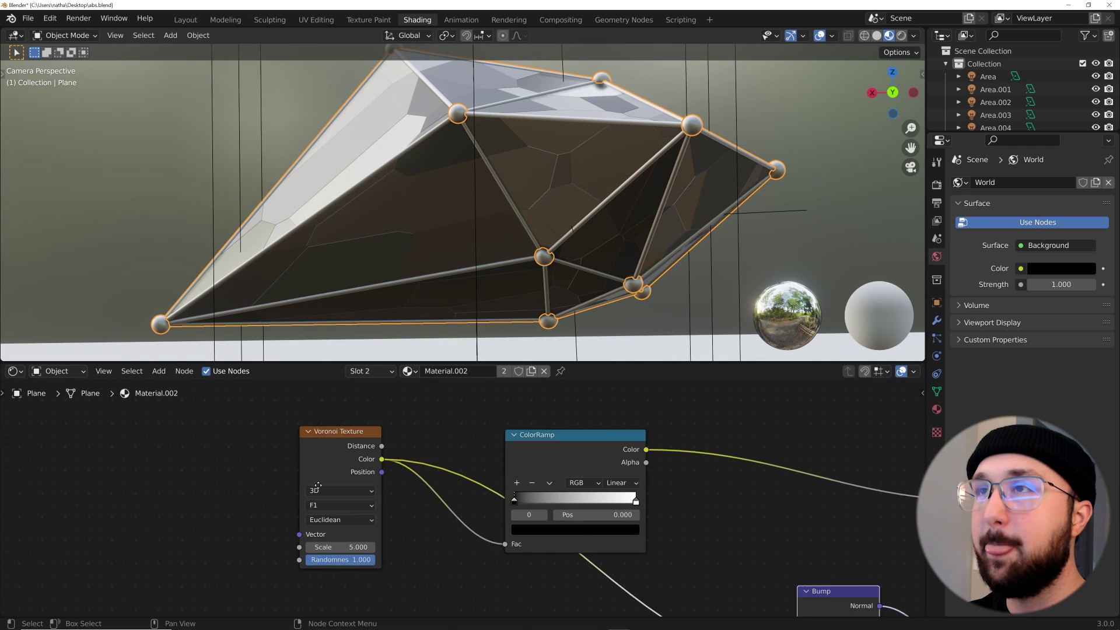
{"action": "scroll", "coordinate": [582, 496], "scroll_direction": "down", "scroll_amount": 3}
{"action": "middle_click_drag", "start_coordinate": [582, 496], "coordinate": [407, 549]}
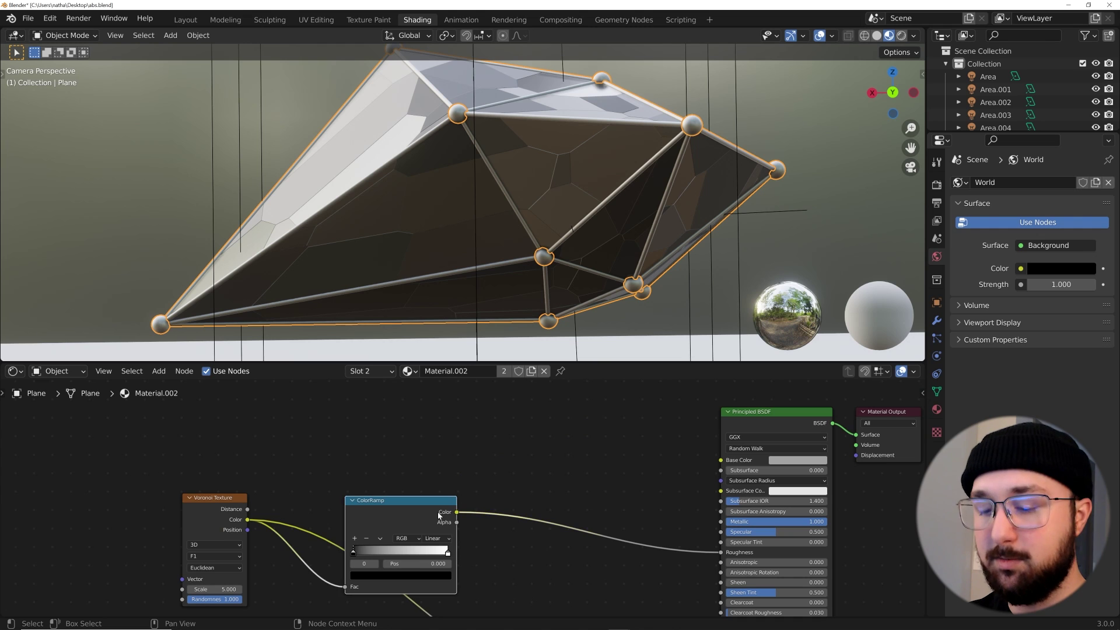
{"action": "key", "text": "shift+d"}
{"action": "left_click", "coordinate": [603, 408]}
{"action": "left_click_drag", "start_coordinate": [249, 519], "coordinate": [519, 484]}
{"action": "left_click_drag", "start_coordinate": [631, 410], "coordinate": [721, 460]}
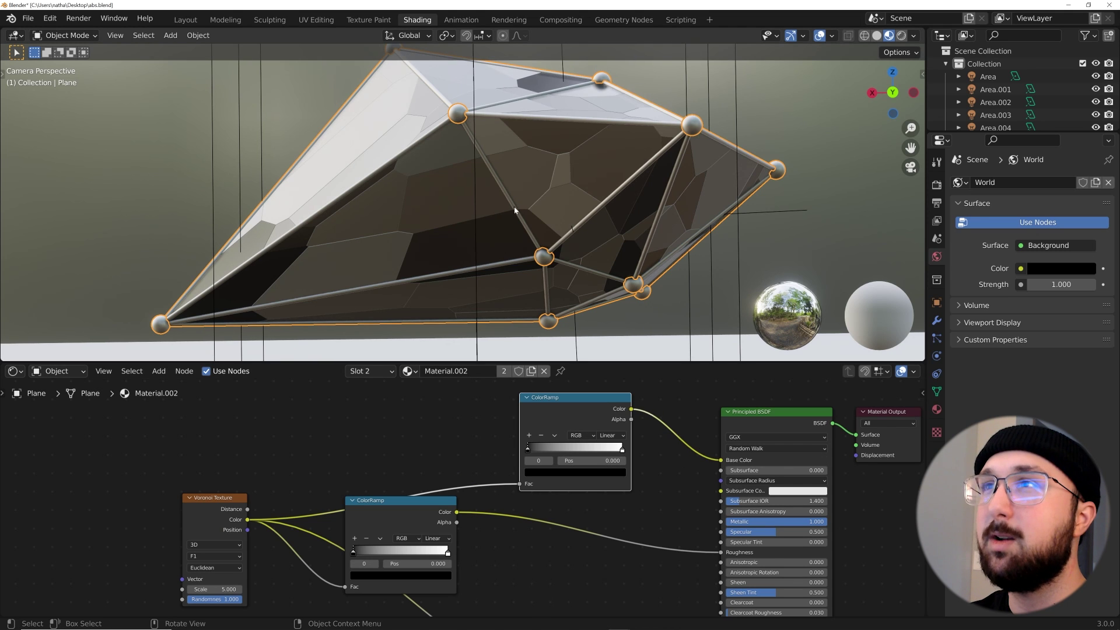
{"action": "scroll", "coordinate": [515, 210], "scroll_direction": "up", "scroll_amount": 2}
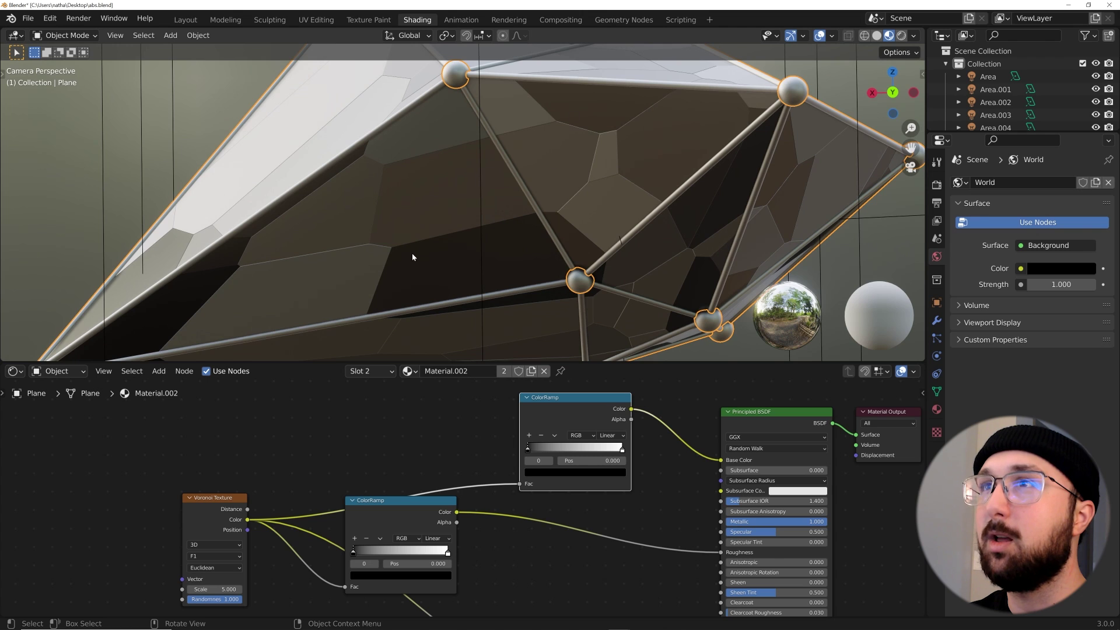
{"action": "scroll", "coordinate": [413, 257], "scroll_direction": "down", "scroll_amount": 3}
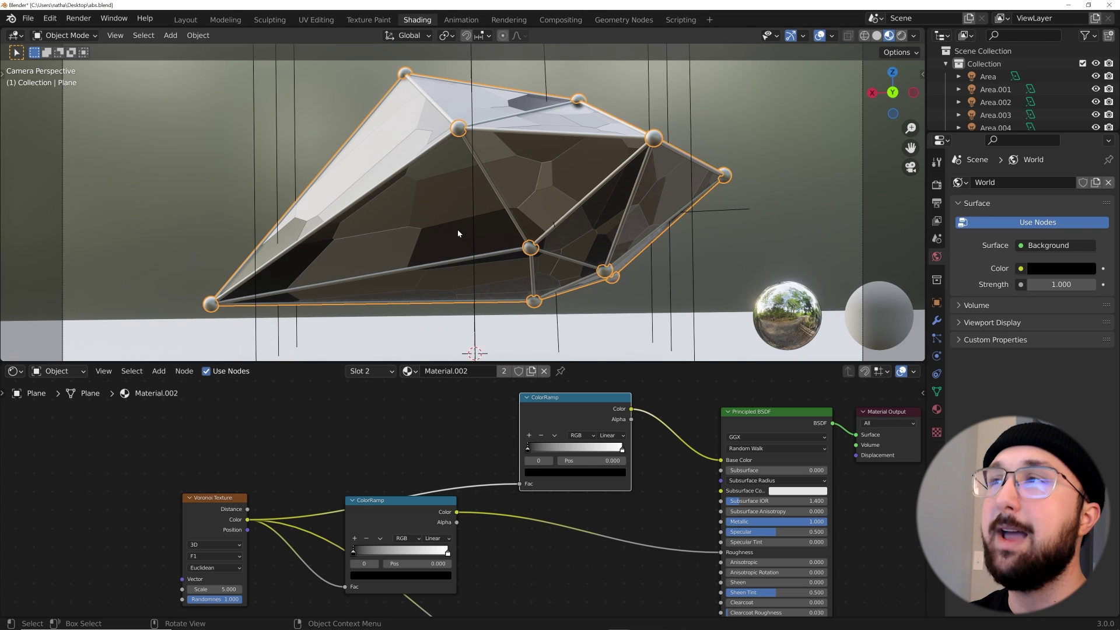
In the Layout workspace, create a new material for the ground plane
{"action": "left_click", "coordinate": [184, 20]}
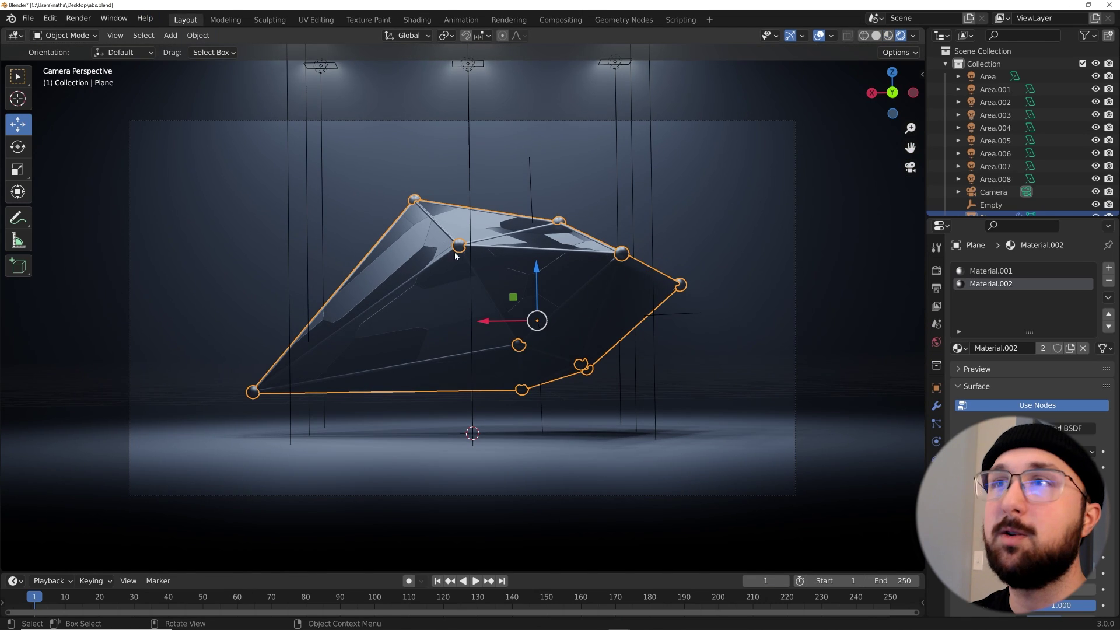
{"action": "left_click", "coordinate": [530, 438]}
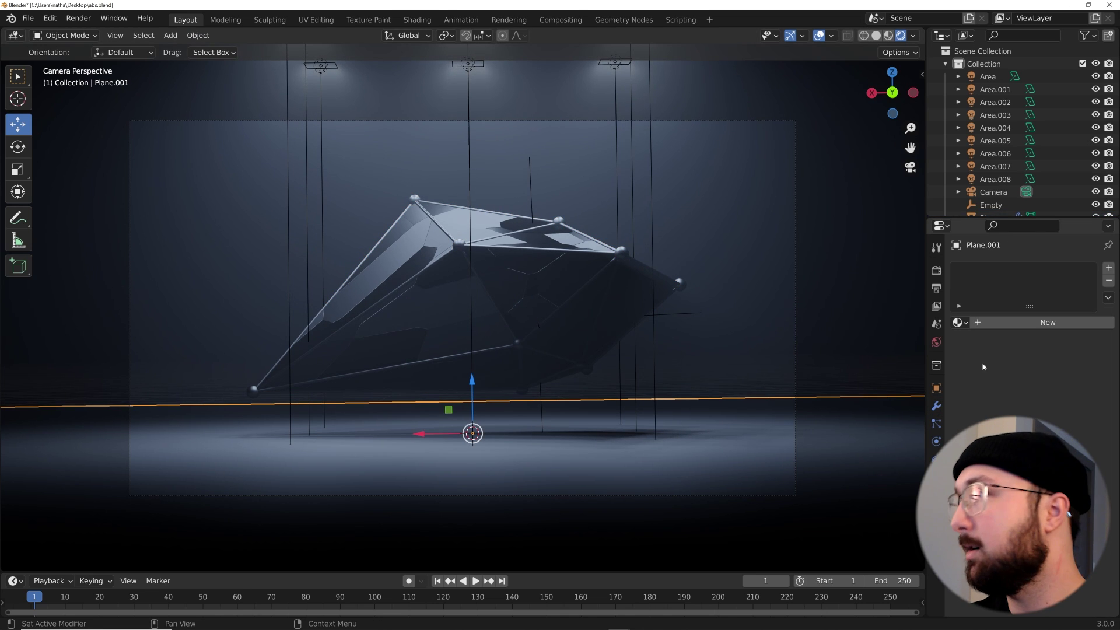
{"action": "left_click", "coordinate": [1007, 323]}
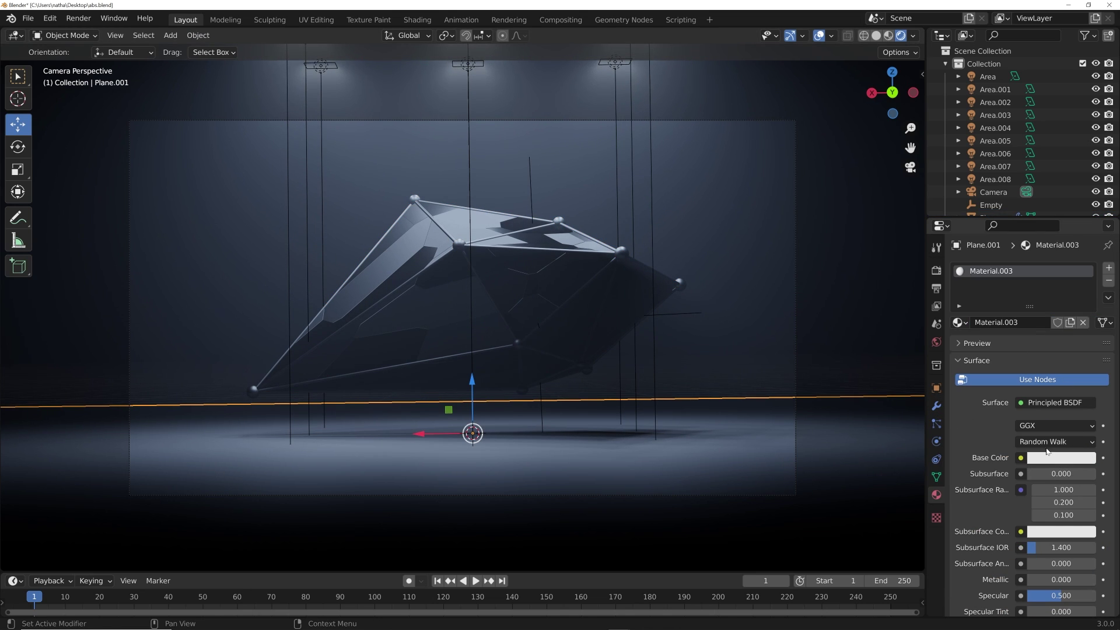
{"action": "scroll", "coordinate": [1074, 559], "scroll_direction": "down", "scroll_amount": 2}
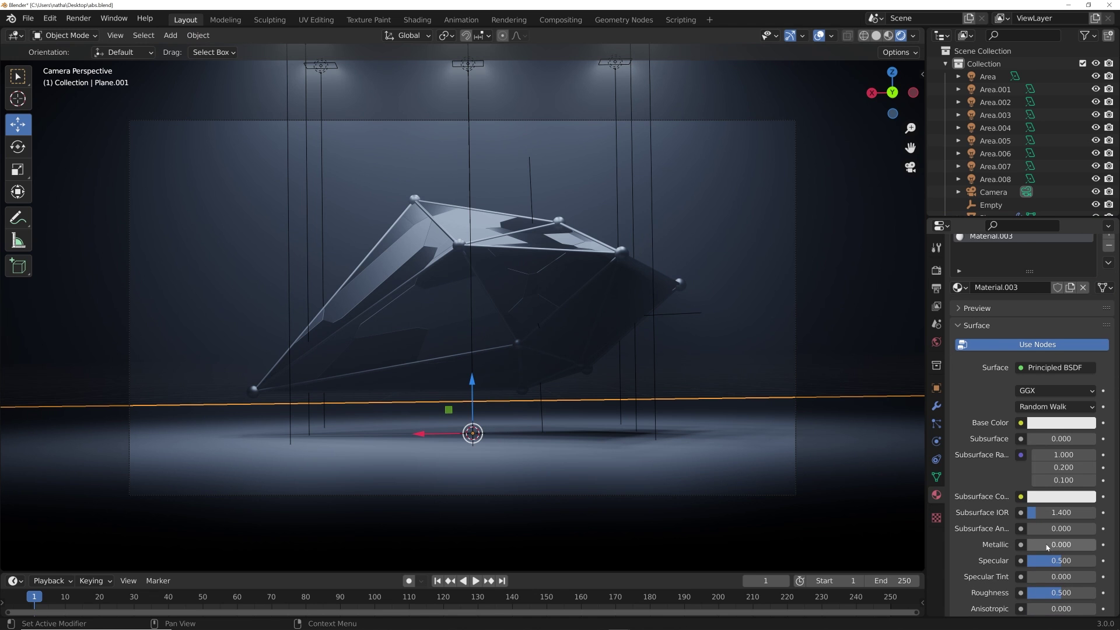
Set the ground material's Metallic to 1.000 and Roughness to 0.328
{"action": "left_click_drag", "start_coordinate": [1039, 547], "coordinate": [1097, 547]}
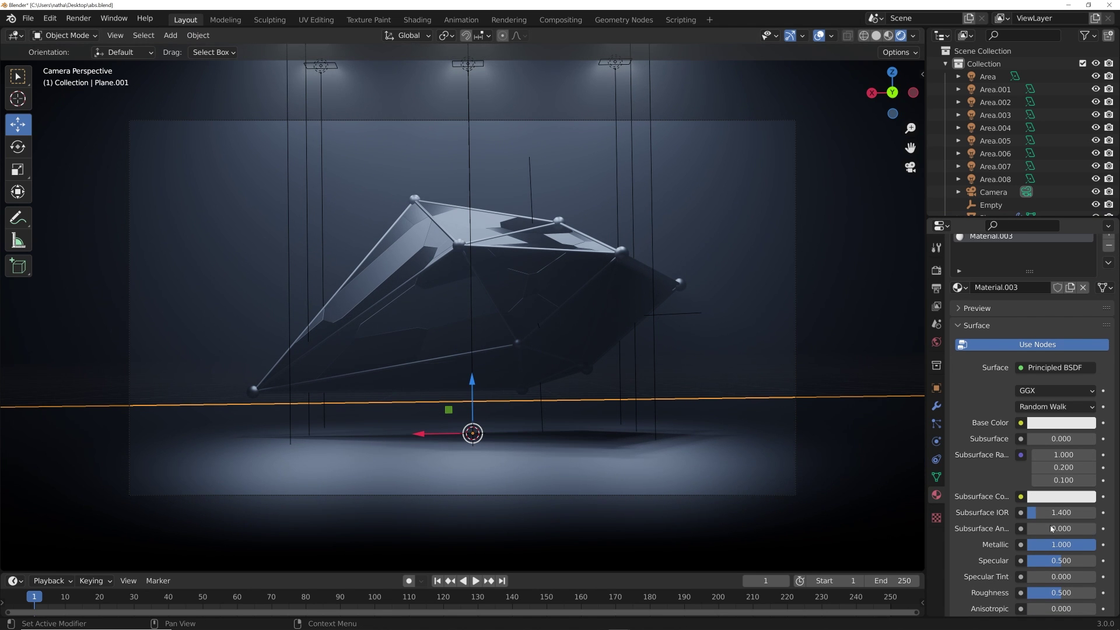
{"action": "scroll", "coordinate": [1046, 539], "scroll_direction": "down", "scroll_amount": 5}
{"action": "left_click_drag", "start_coordinate": [1061, 534], "coordinate": [1050, 534]}
Hide the viewport overlays and raise the Power of the light data shared by the area lights
{"action": "left_click", "coordinate": [820, 37]}
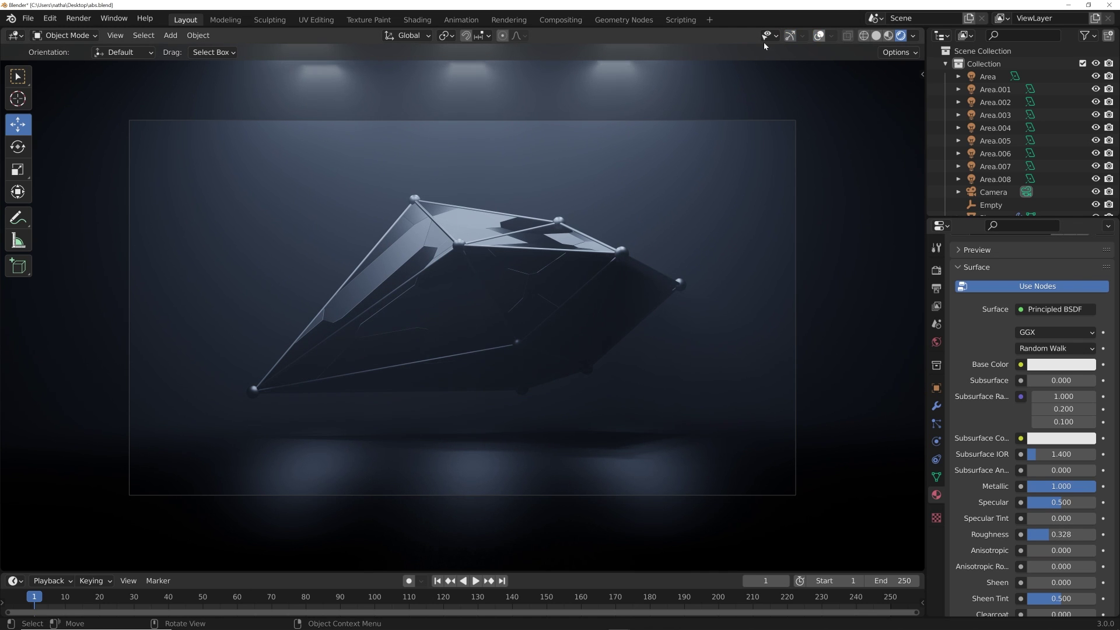
{"action": "left_click", "coordinate": [987, 77]}
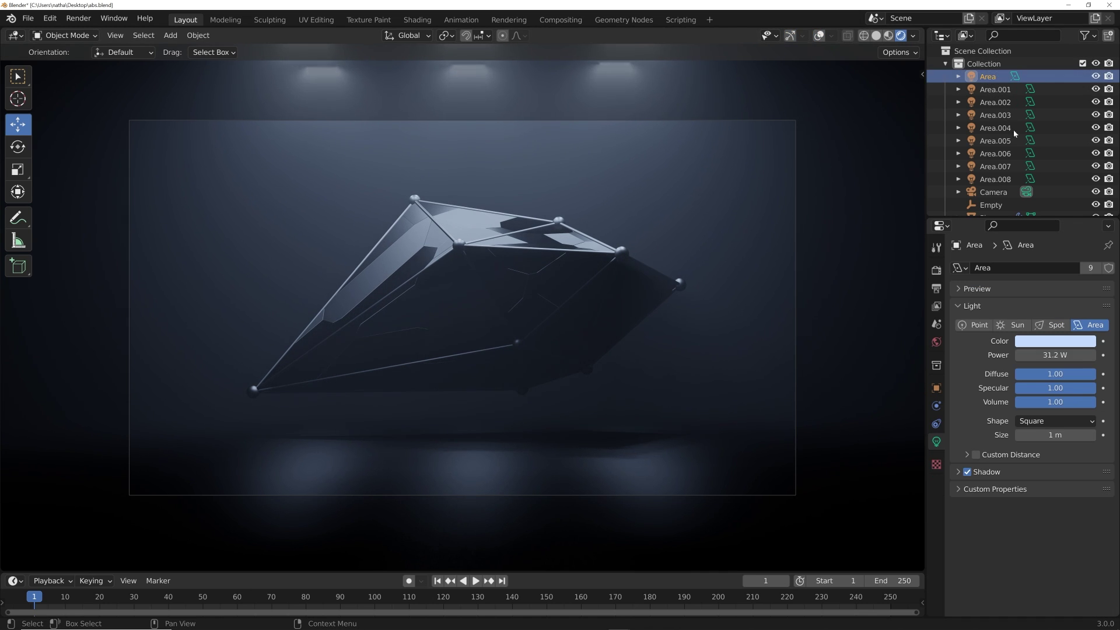
{"action": "mouse_move", "coordinate": [1055, 355]}
{"action": "left_mouse_down"}
{"action": "mouse_move", "coordinate": [1079, 356]}
{"action": "mouse_move", "coordinate": [1044, 355]}
{"action": "mouse_move", "coordinate": [1078, 355]}
{"action": "left_mouse_up"}
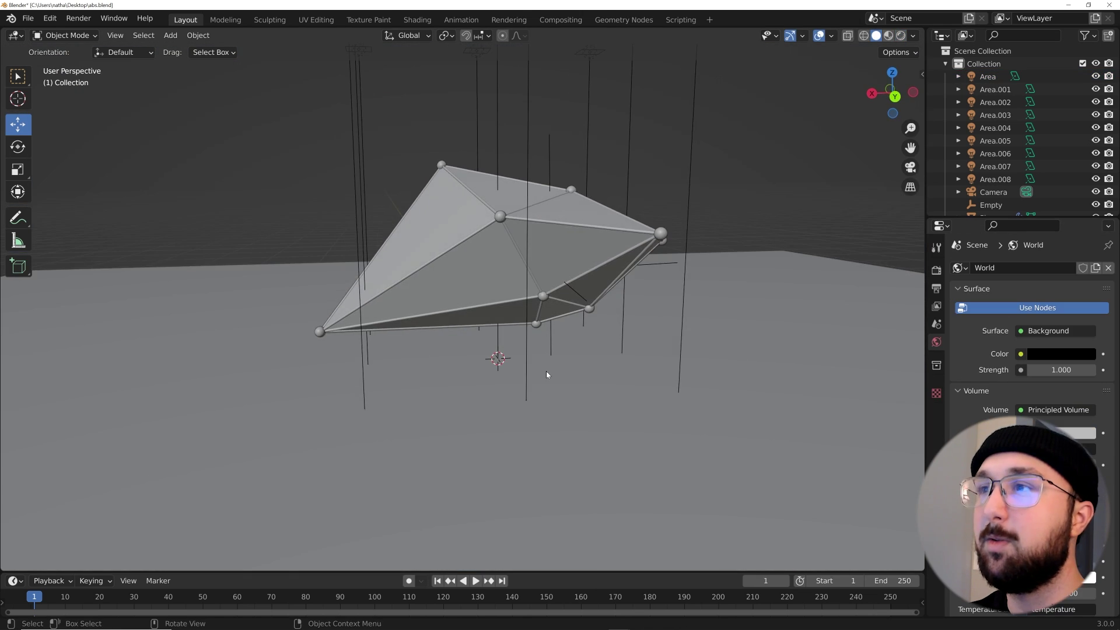
Add a cube mesh at the 3D cursor beneath the displaced mesh
{"action": "middle_click_drag", "start_coordinate": [546, 374], "coordinate": [455, 369]}
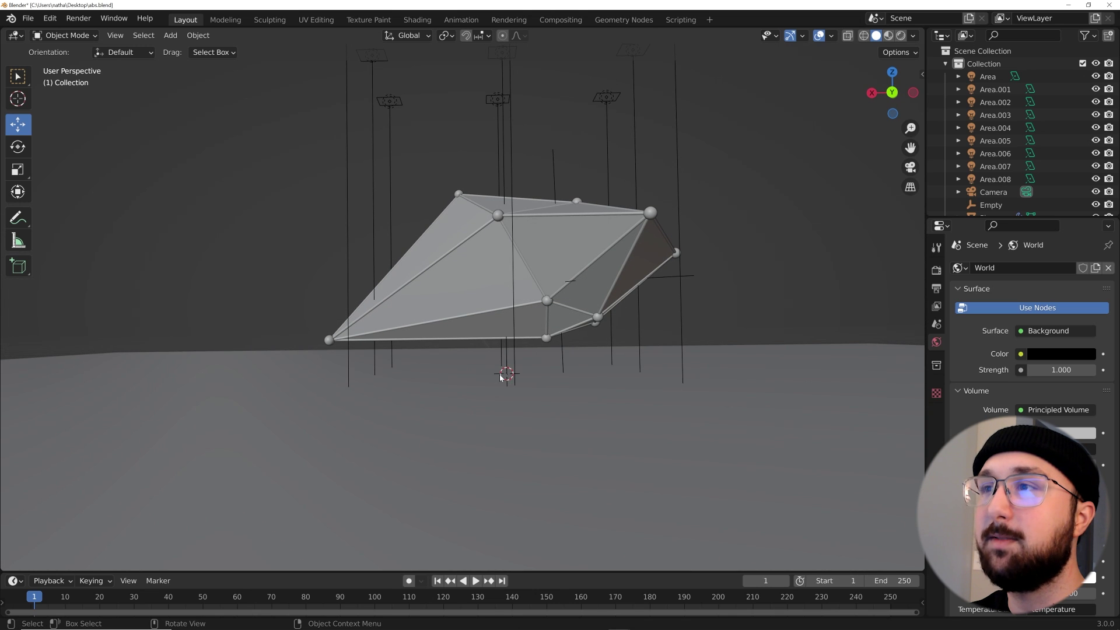
{"action": "key", "text": "shift+a"}
{"action": "mouse_move", "coordinate": [477, 356]}
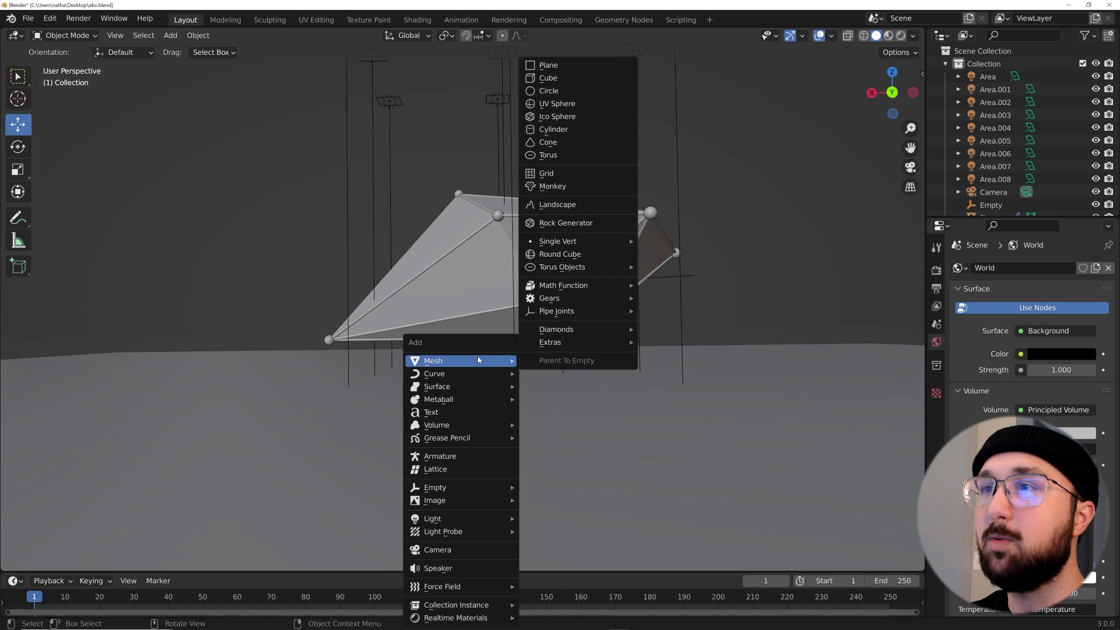
{"action": "left_click", "coordinate": [560, 78]}
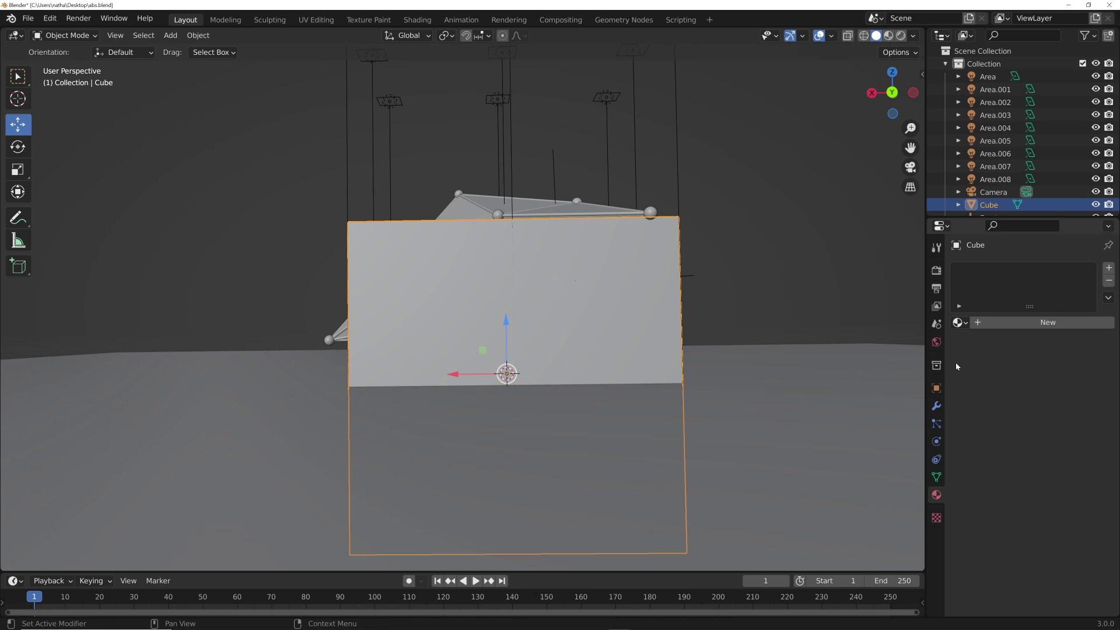
Flatten the cube to a Z scale of 0.030 and shrink the resulting slab uniformly to about 0.553
{"action": "left_click", "coordinate": [936, 388]}
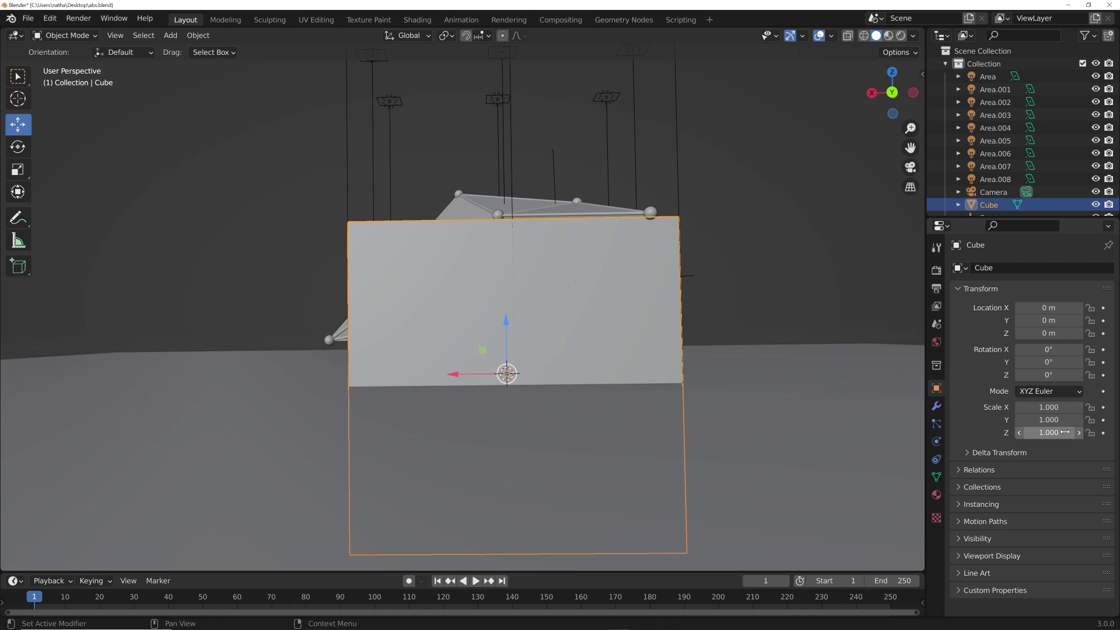
{"action": "left_click_drag", "start_coordinate": [1065, 432], "coordinate": [992, 432]}
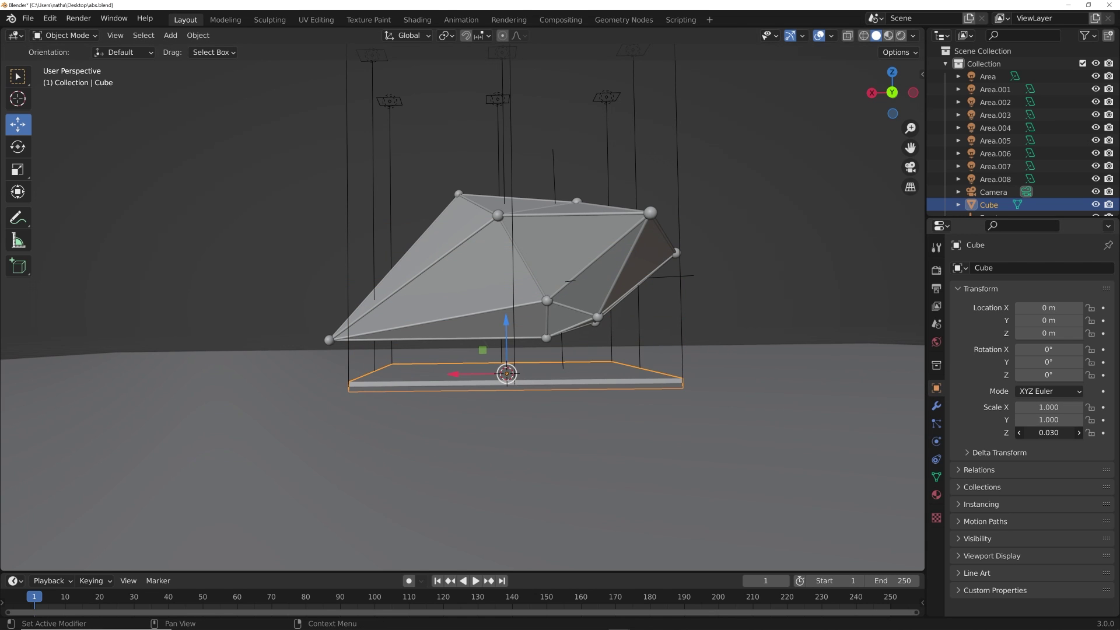
{"action": "key", "text": "s"}
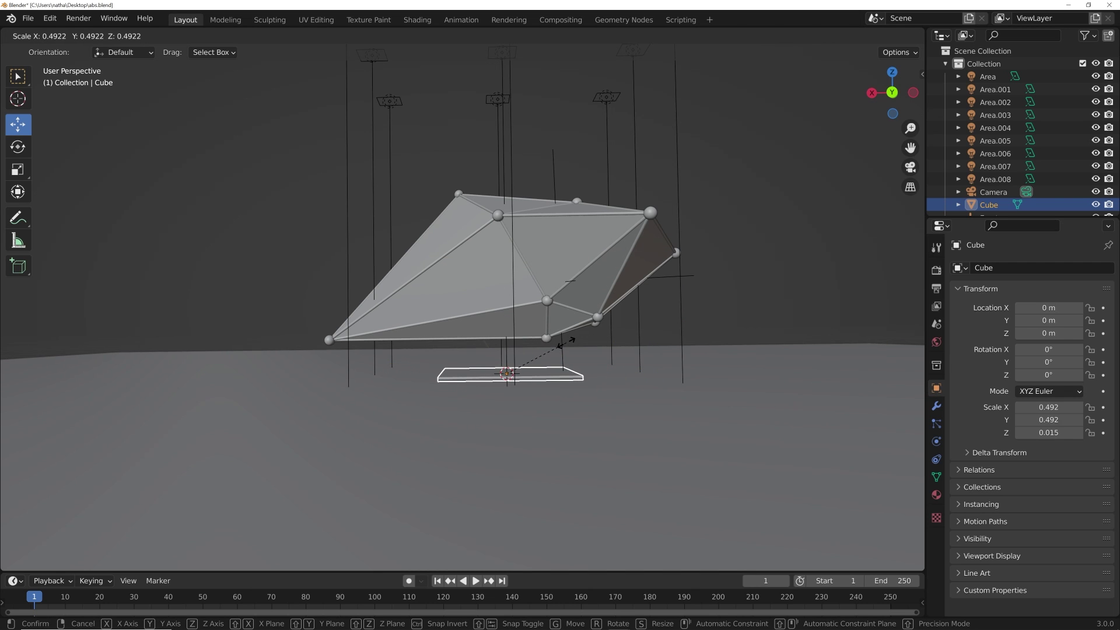
{"action": "left_click", "coordinate": [566, 341]}
Raise the slab slightly along Z to about 0.013 m
{"action": "scroll", "coordinate": [553, 342], "scroll_direction": "up", "scroll_amount": 8}
{"action": "left_click_drag", "start_coordinate": [552, 344], "coordinate": [559, 331]}
{"action": "scroll", "coordinate": [808, 385], "scroll_direction": "down", "scroll_amount": 3}
{"action": "middle_click_drag", "start_coordinate": [753, 375], "coordinate": [719, 386], "text": "shift"}
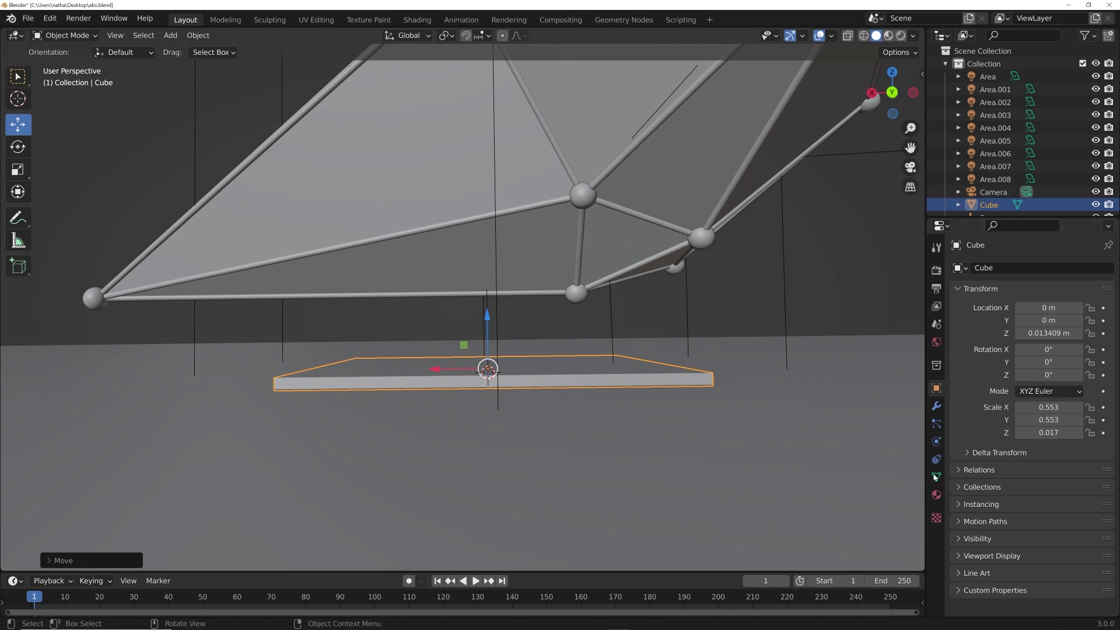
Show the scene in Material Preview shading and apply the existing Material.001 to the slab
{"action": "left_click", "coordinate": [936, 494]}
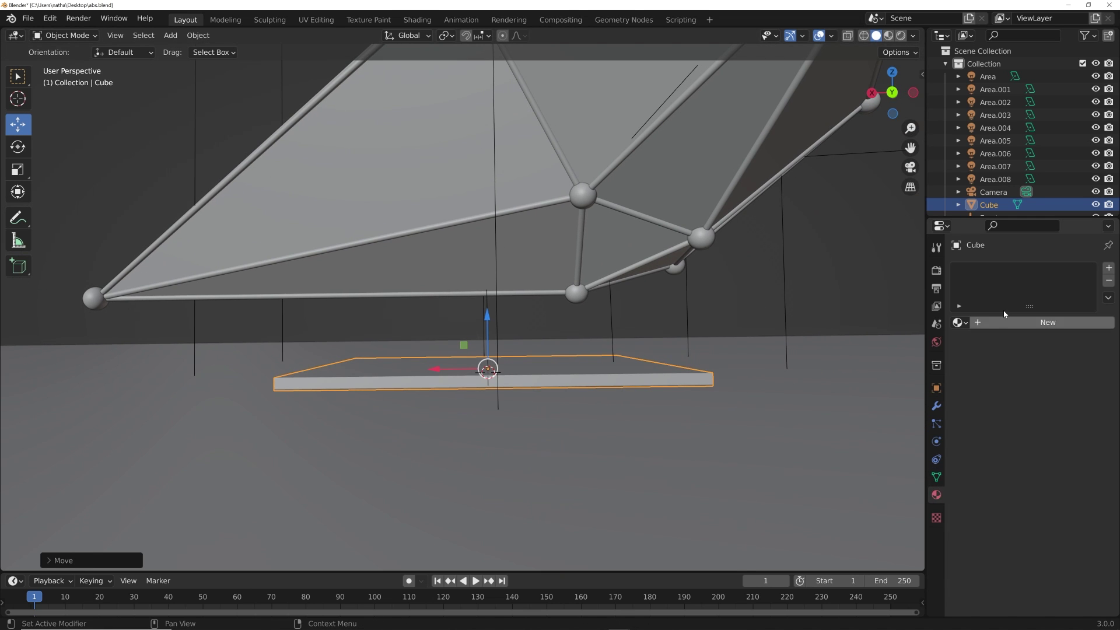
{"action": "left_click", "coordinate": [888, 36]}
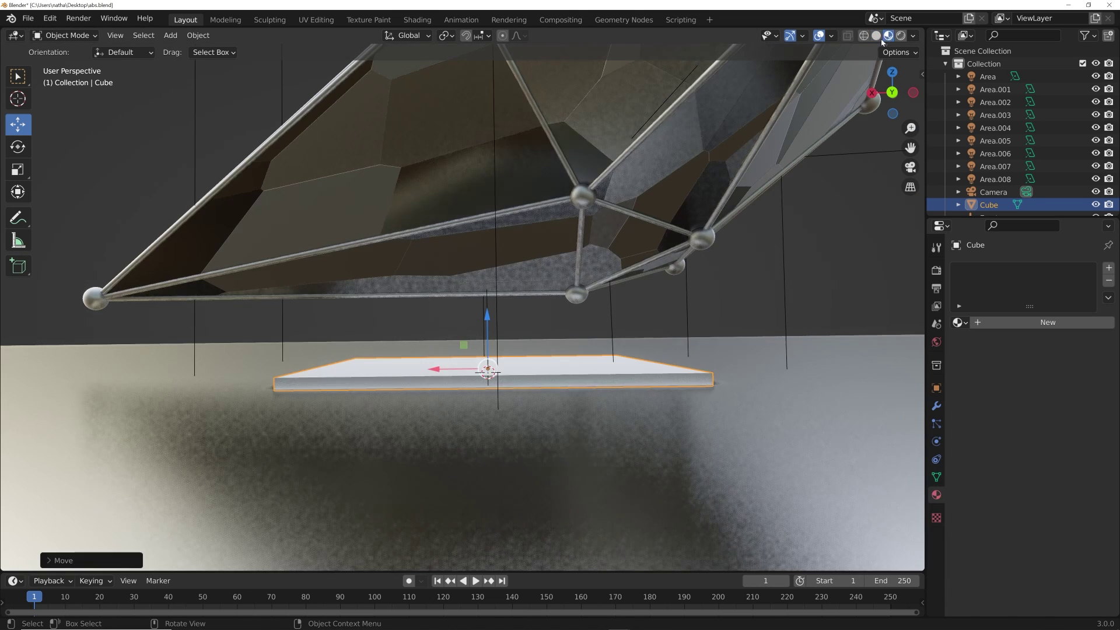
{"action": "left_click", "coordinate": [957, 322]}
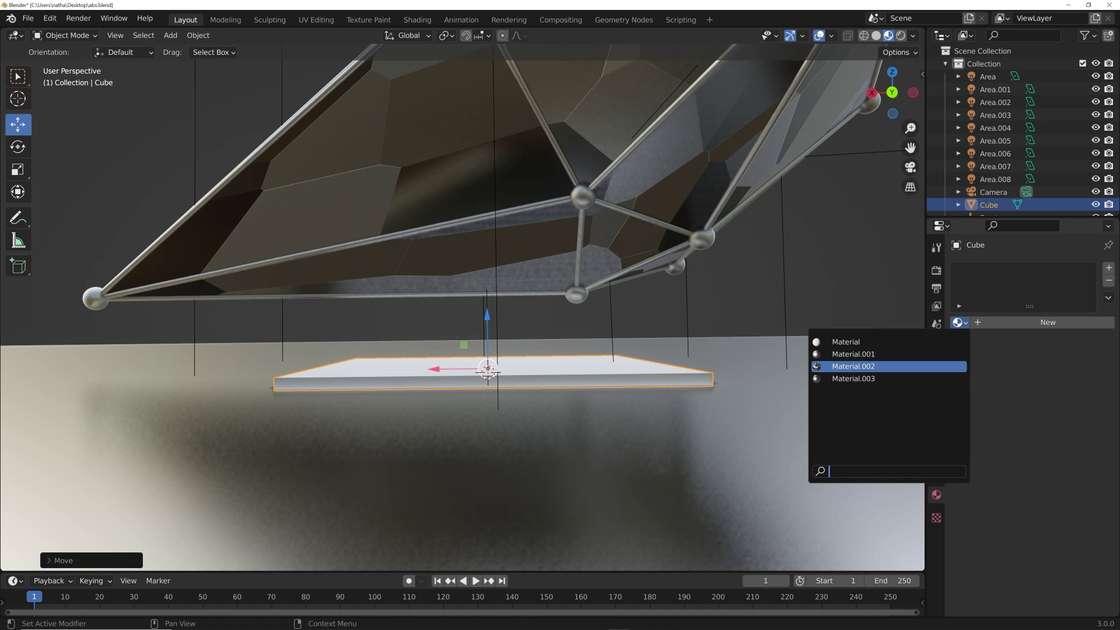
{"action": "left_click", "coordinate": [853, 354]}
In Edit Mode, select the slab's top face and assign it to a new second material slot
{"action": "key", "text": "Tab"}
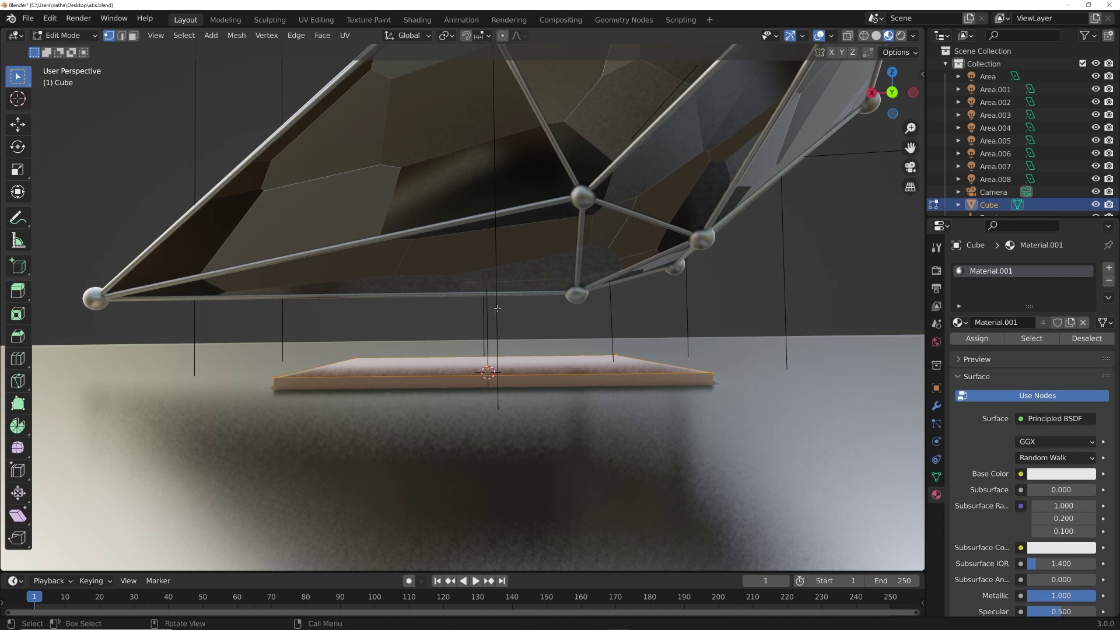
{"action": "left_click", "coordinate": [133, 36]}
{"action": "middle_click_drag", "start_coordinate": [400, 310], "coordinate": [400, 318]}
{"action": "left_click", "coordinate": [400, 353]}
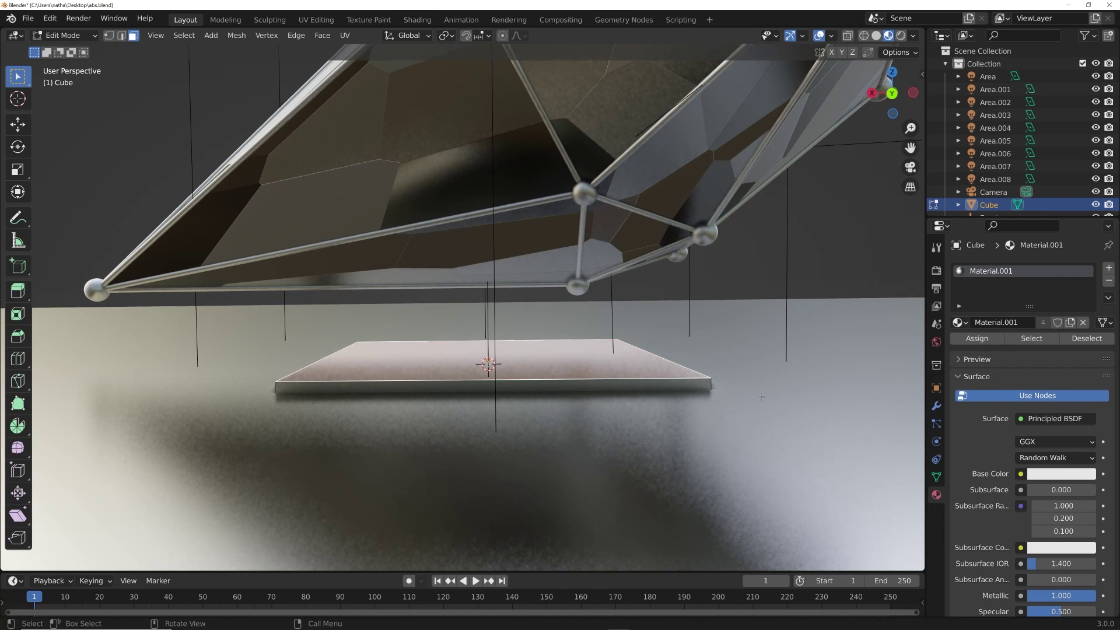
{"action": "left_click", "coordinate": [1110, 272]}
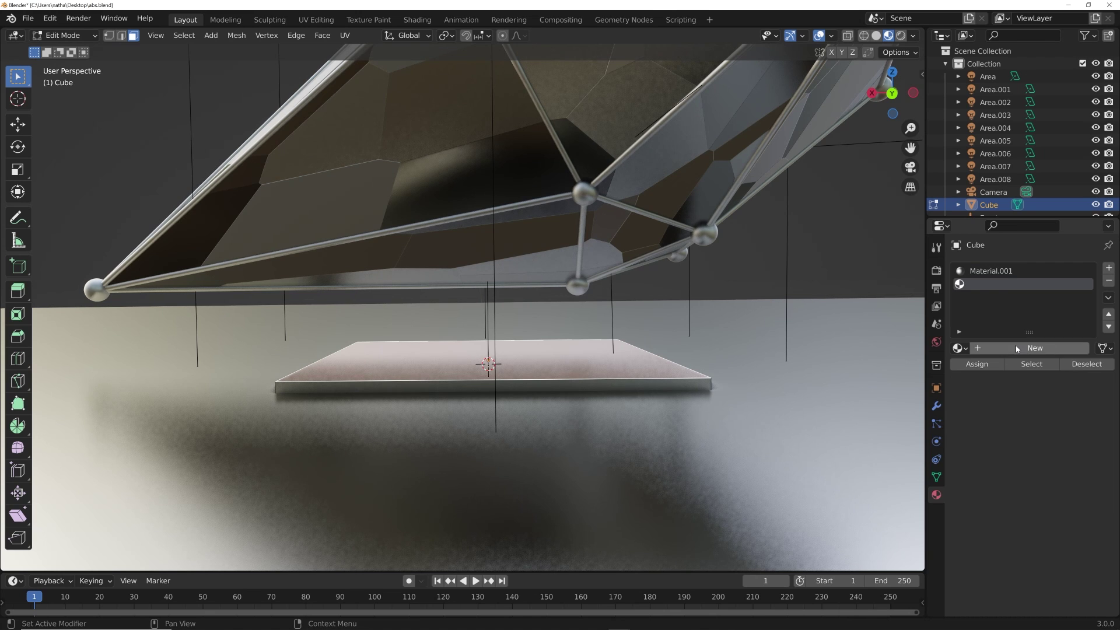
{"action": "left_click", "coordinate": [976, 364]}
{"action": "left_click", "coordinate": [991, 270]}
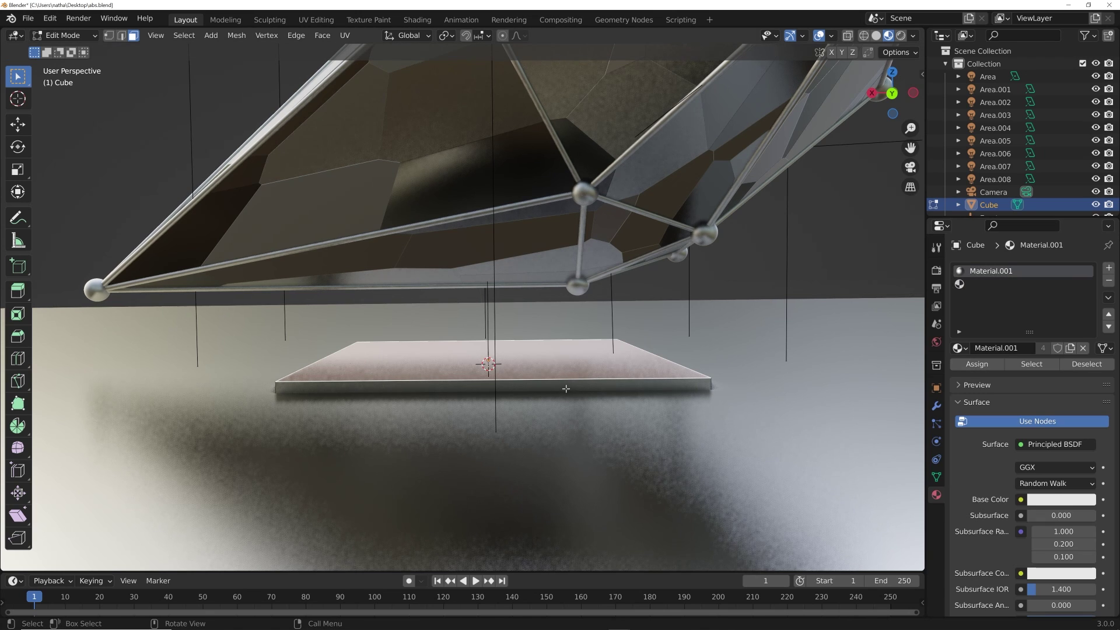
{"action": "left_click", "coordinate": [590, 358]}
{"action": "left_click", "coordinate": [976, 286]}
{"action": "left_click", "coordinate": [980, 369]}
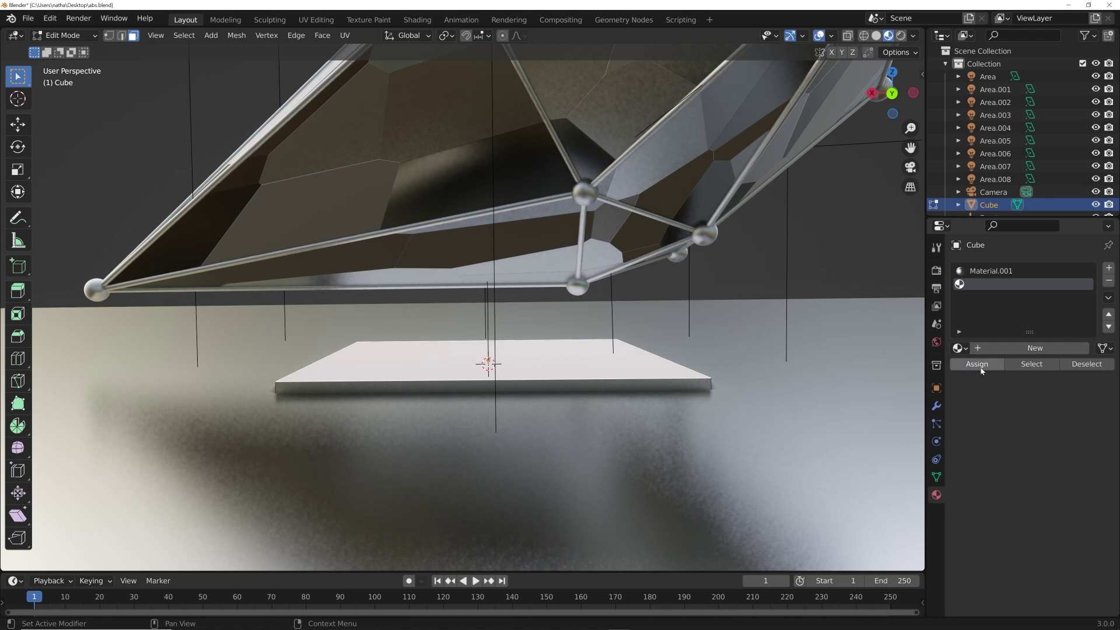
Create a new material in the second slot with an Emission surface and a light blue color
{"action": "left_click", "coordinate": [1039, 348]}
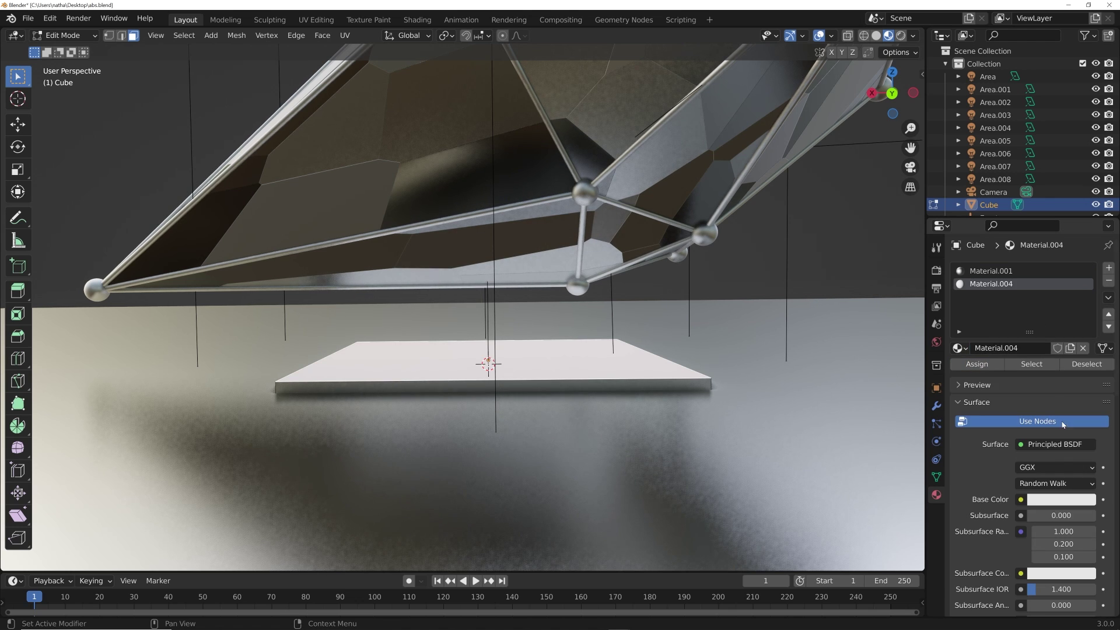
{"action": "left_click", "coordinate": [1053, 444]}
{"action": "left_click", "coordinate": [962, 193]}
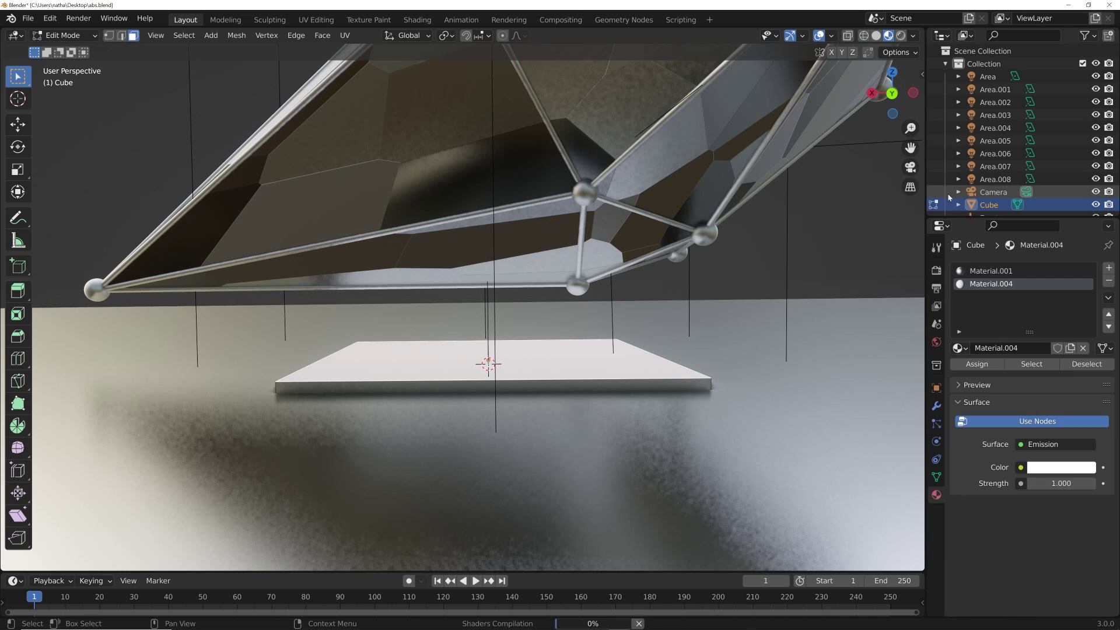
{"action": "left_click", "coordinate": [1069, 473]}
{"action": "left_click", "coordinate": [1039, 312]}
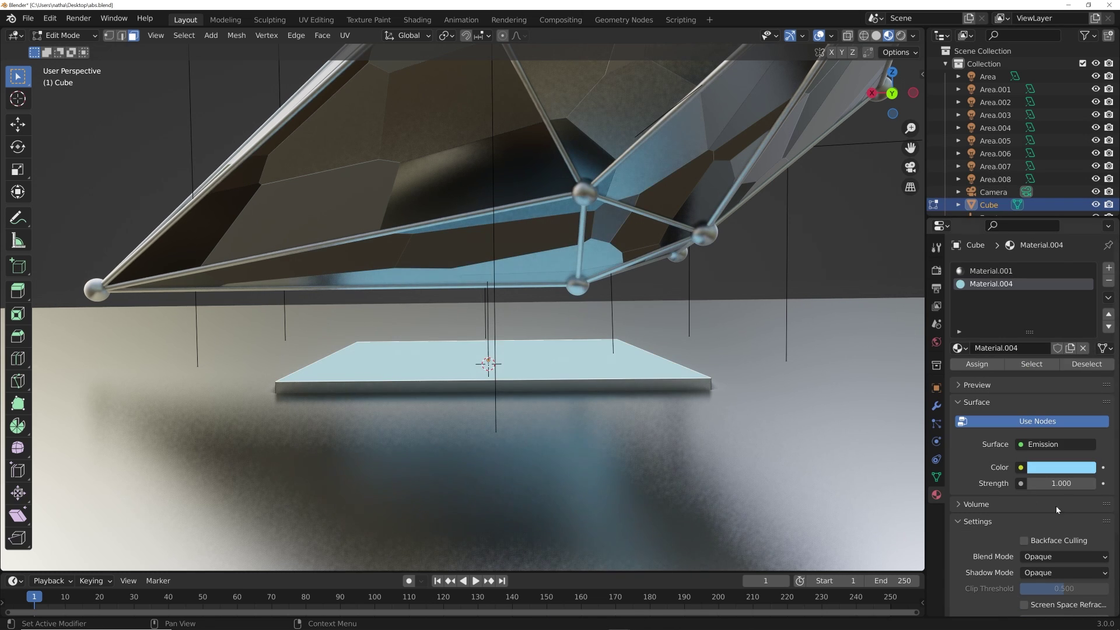
In the rendered camera view, set the emission Strength to 53.400, return to Object Mode and hide the overlays
{"action": "key", "text": "KP_0"}
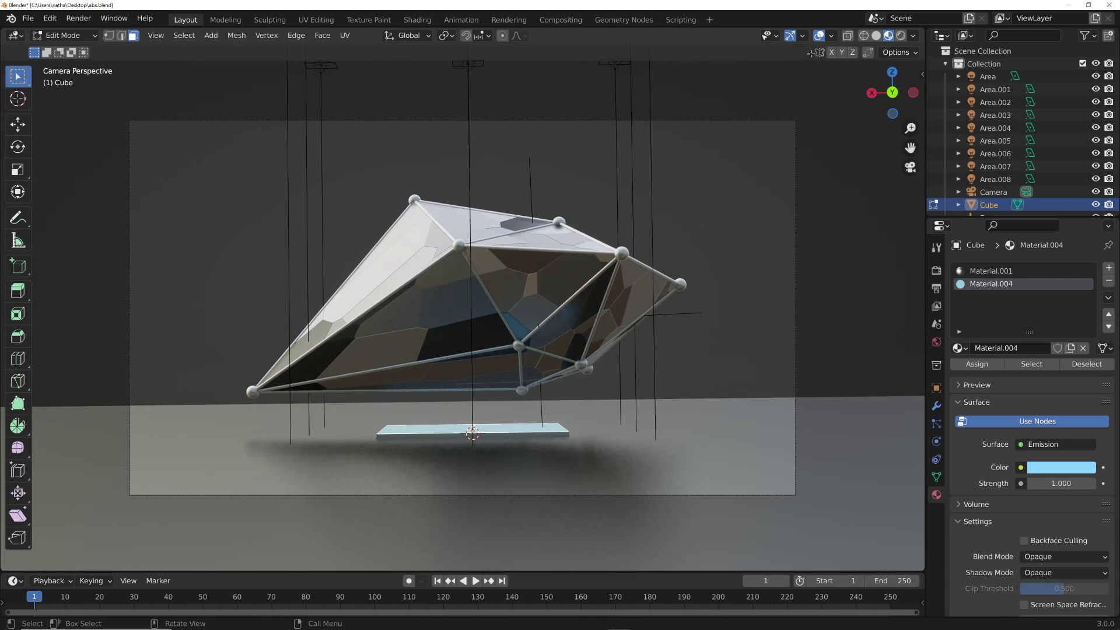
{"action": "left_click", "coordinate": [899, 37]}
{"action": "left_click_drag", "start_coordinate": [1055, 483], "coordinate": [1105, 467]}
{"action": "key", "text": "Tab"}
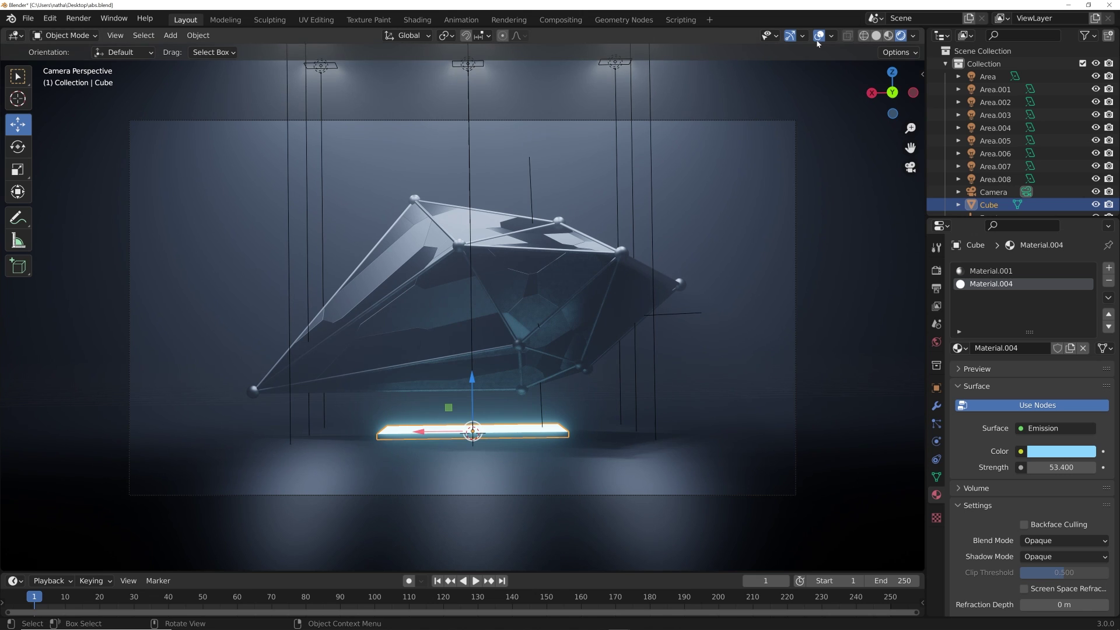
{"action": "left_click", "coordinate": [819, 36]}
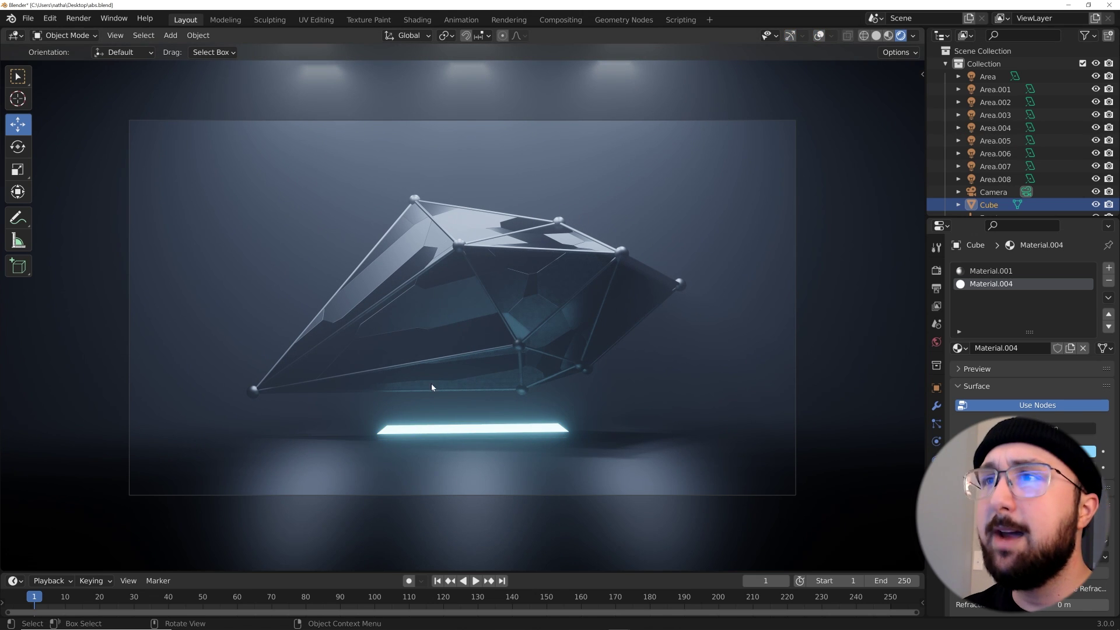
Select the camera and set its Focal Length to 101.9 mm
{"action": "scroll", "coordinate": [991, 179], "scroll_direction": "down", "scroll_amount": 3}
{"action": "left_click", "coordinate": [991, 154]}
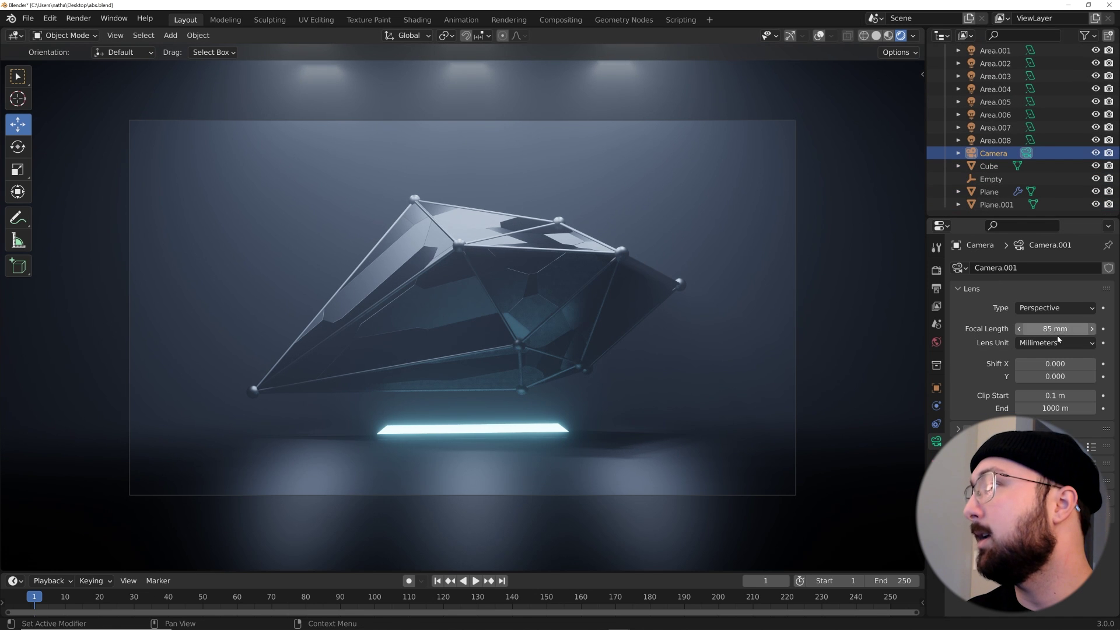
{"action": "left_click_drag", "start_coordinate": [1055, 328], "coordinate": [1093, 329]}
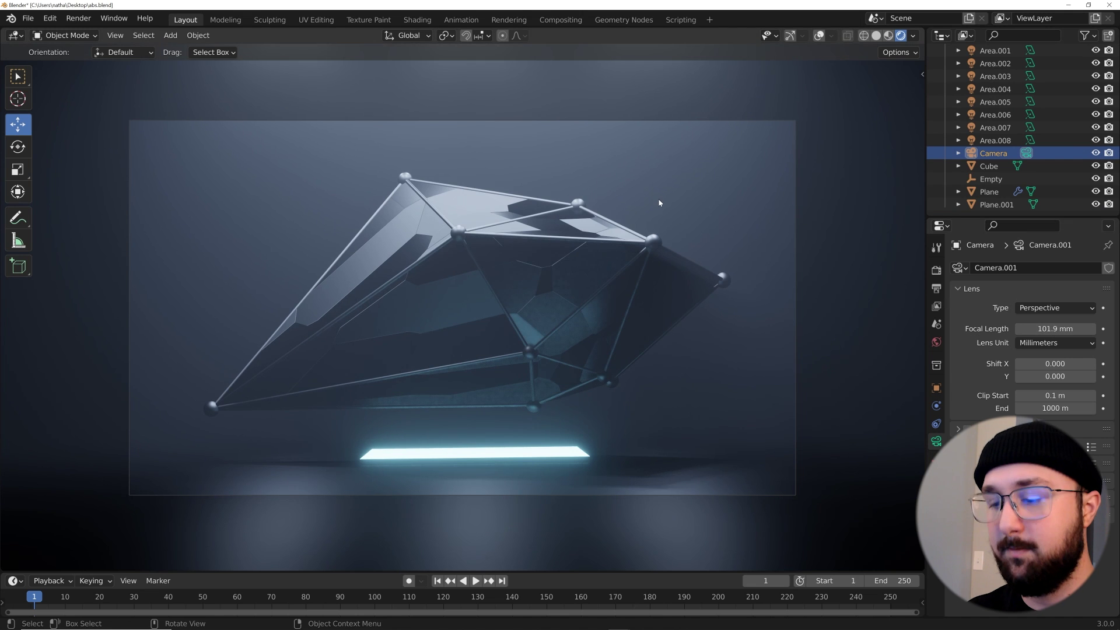
Move the camera and rotate it freely to reframe the displaced mesh and the glowing slab
{"action": "key", "text": "g"}
{"action": "left_click", "coordinate": [651, 266]}
{"action": "key", "text": "r"}
{"action": "key", "text": "r"}
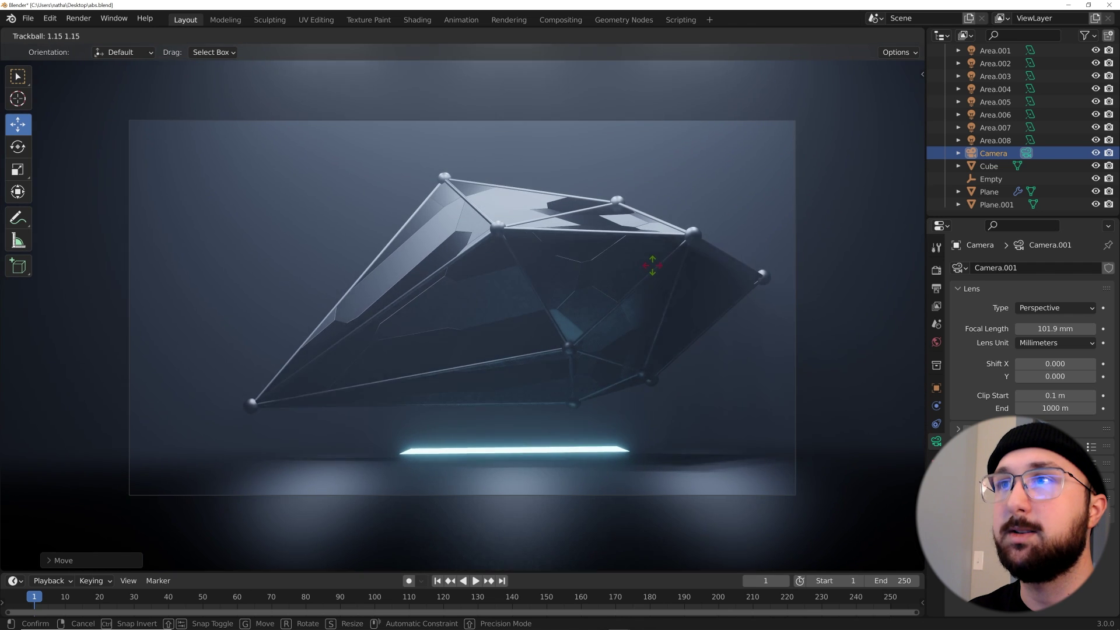
{"action": "left_click", "coordinate": [648, 269]}
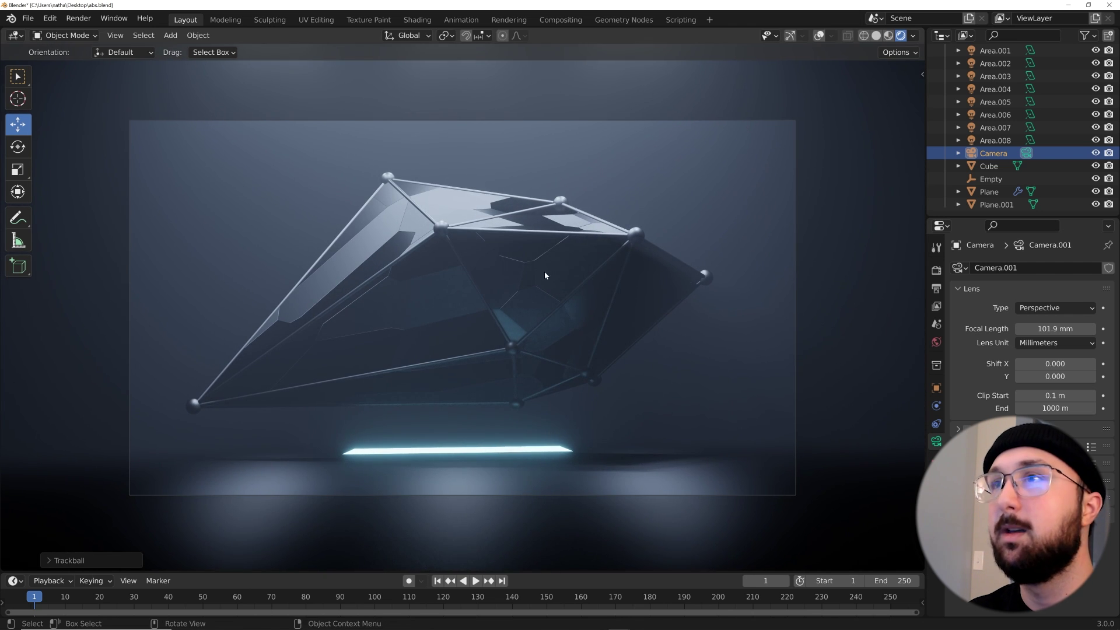
Set the render engine to Cycles with GPU Compute and return the viewport to Material Preview shading
{"action": "left_click", "coordinate": [936, 270]}
{"action": "left_click", "coordinate": [1066, 267]}
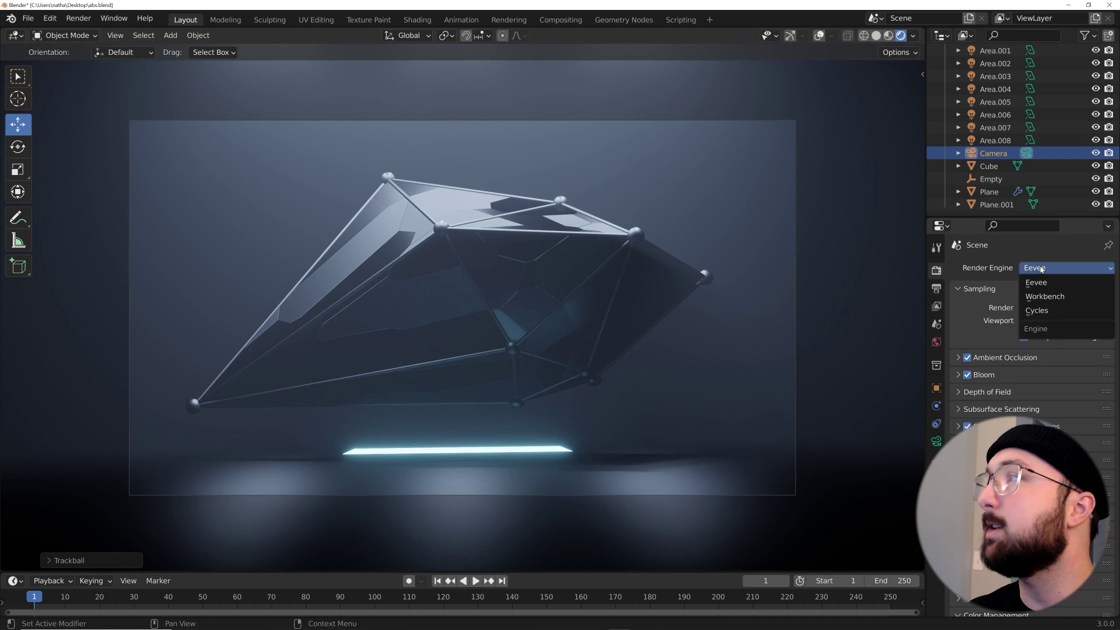
{"action": "left_click", "coordinate": [1049, 311]}
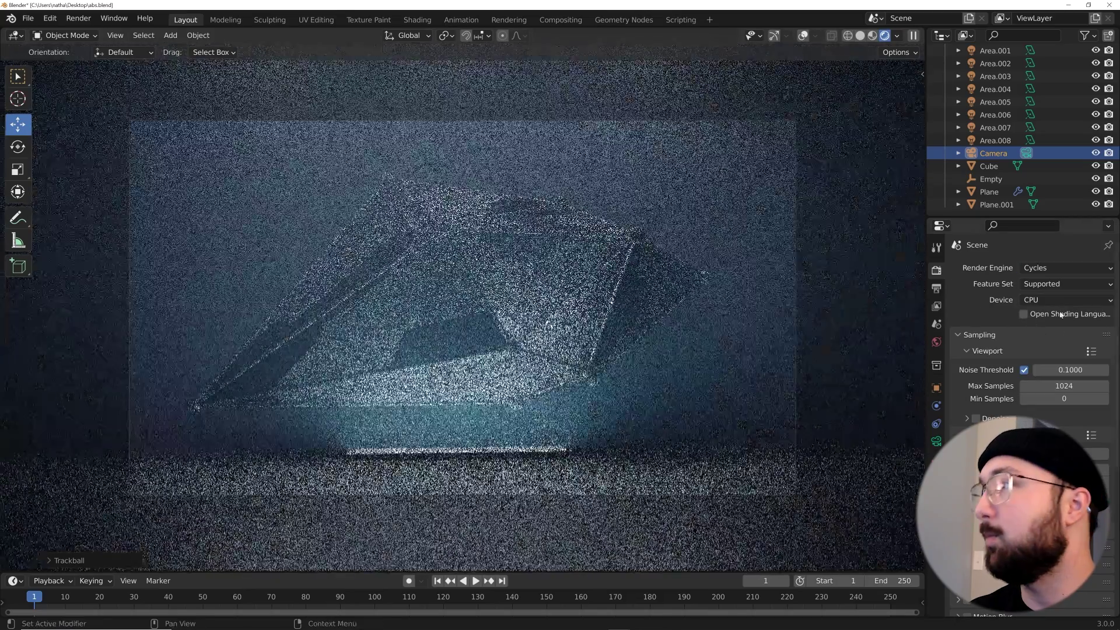
{"action": "left_click", "coordinate": [1049, 299]}
{"action": "left_click", "coordinate": [1031, 331]}
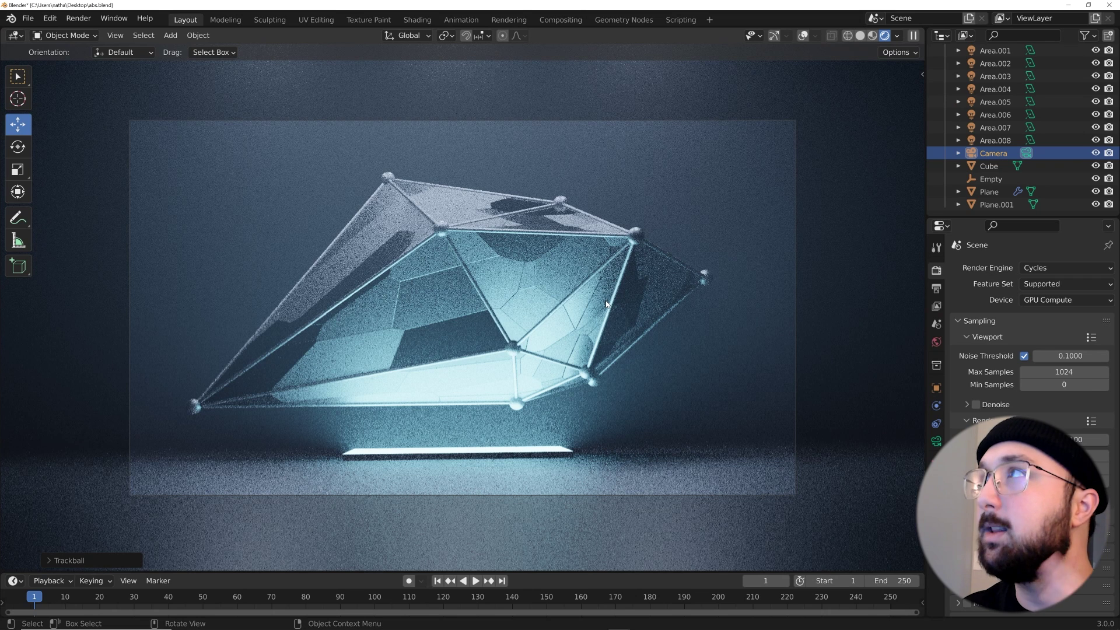
{"action": "left_click", "coordinate": [872, 35]}
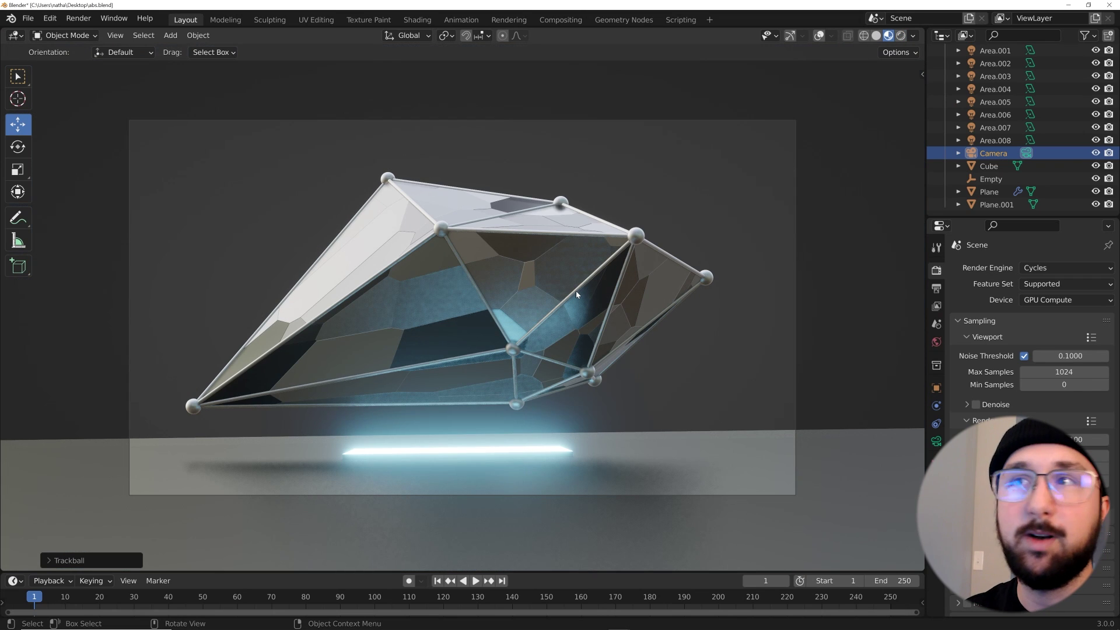